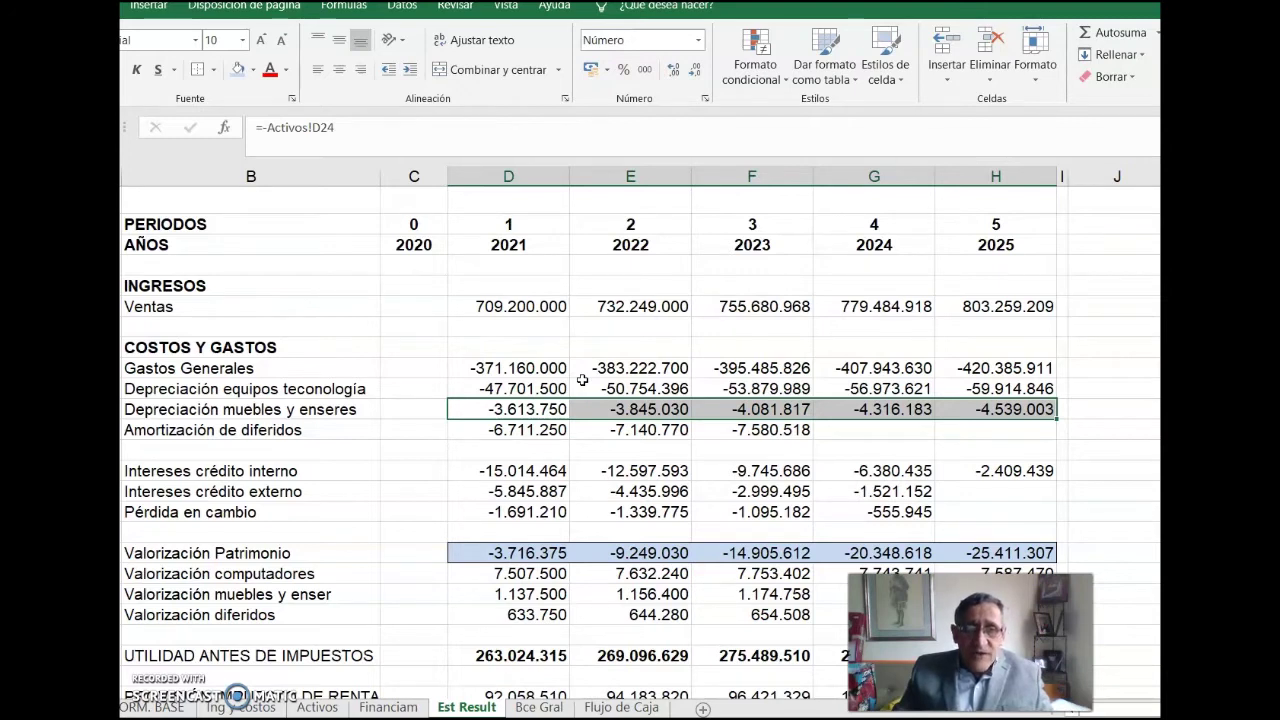
Check the amortization row's link to Activos and the 2021–2024 exchange-loss formulas.
drag(488, 429, 720, 426)
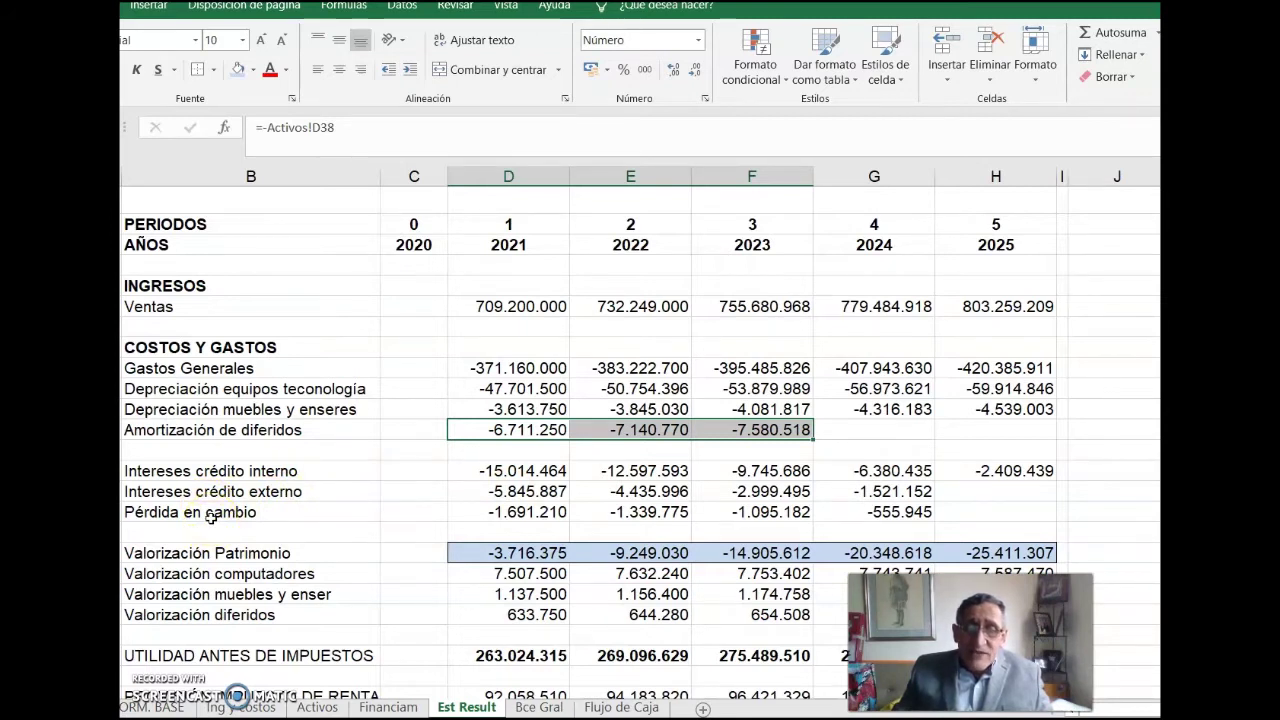
click(480, 515)
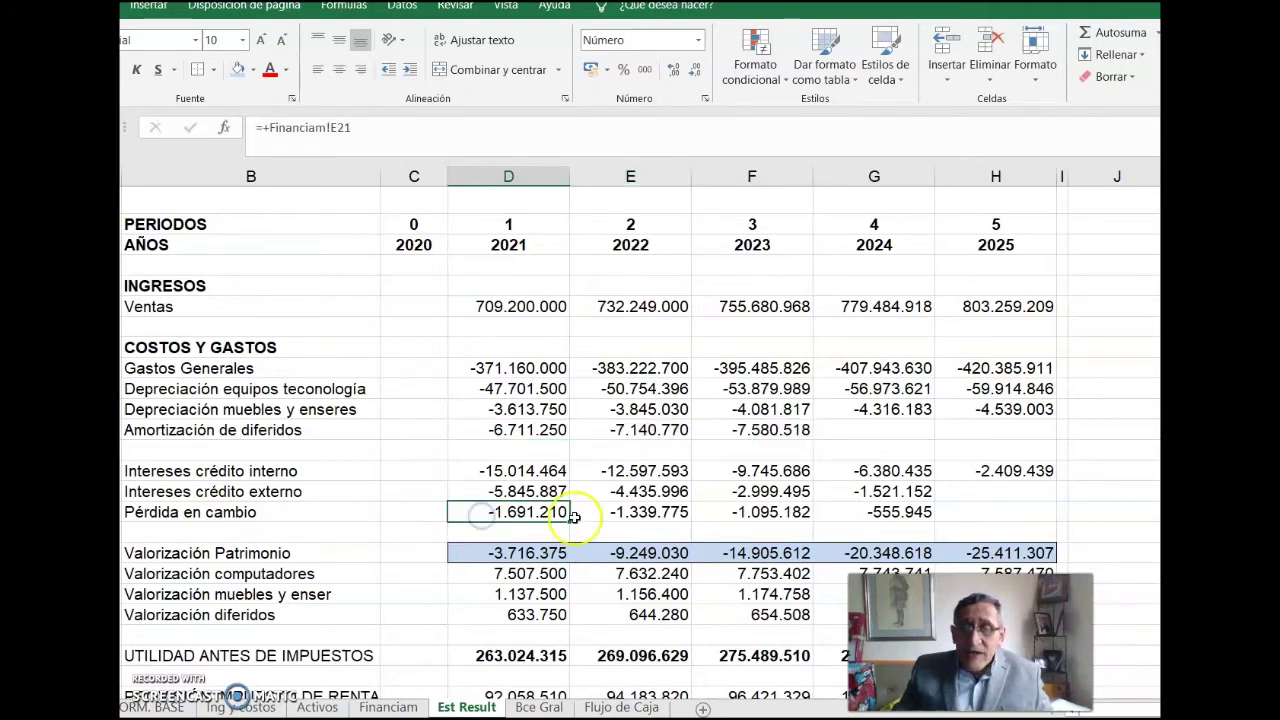
click(612, 515)
click(745, 510)
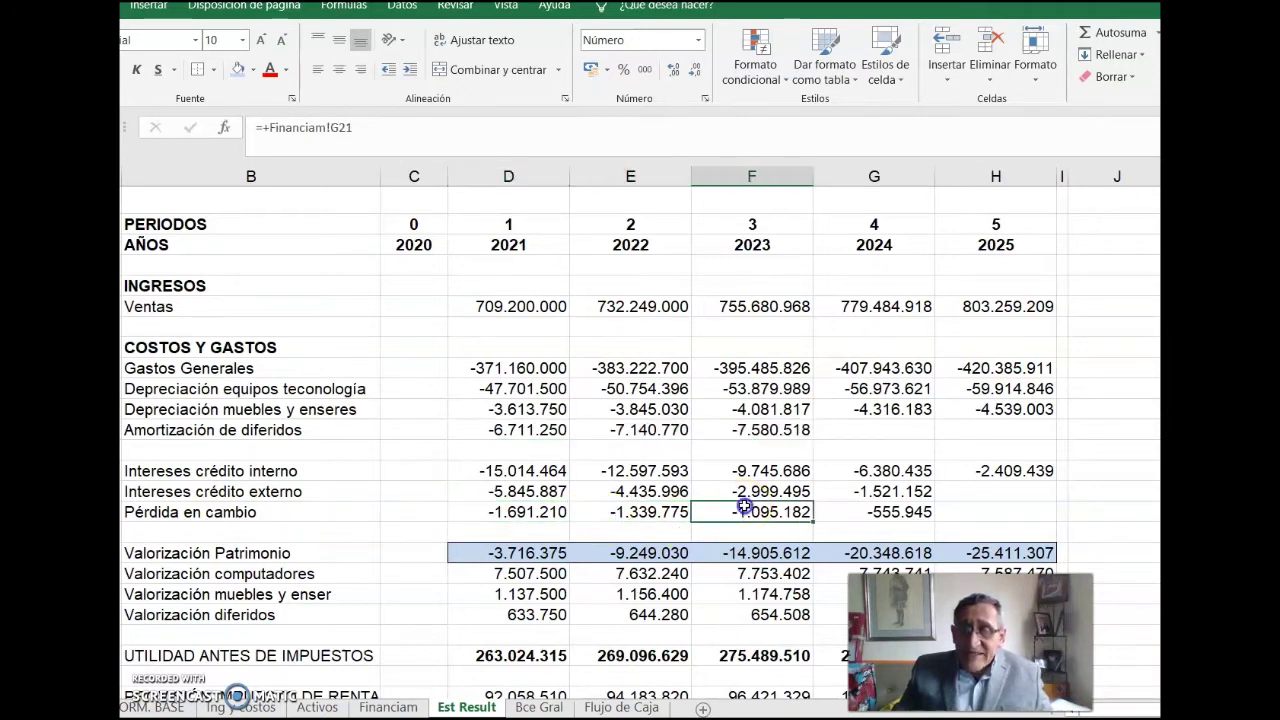
click(860, 512)
Review the computer, furniture and deferred-asset valuation figures and their links for 2021–2025.
scroll(714, 464, down, 2)
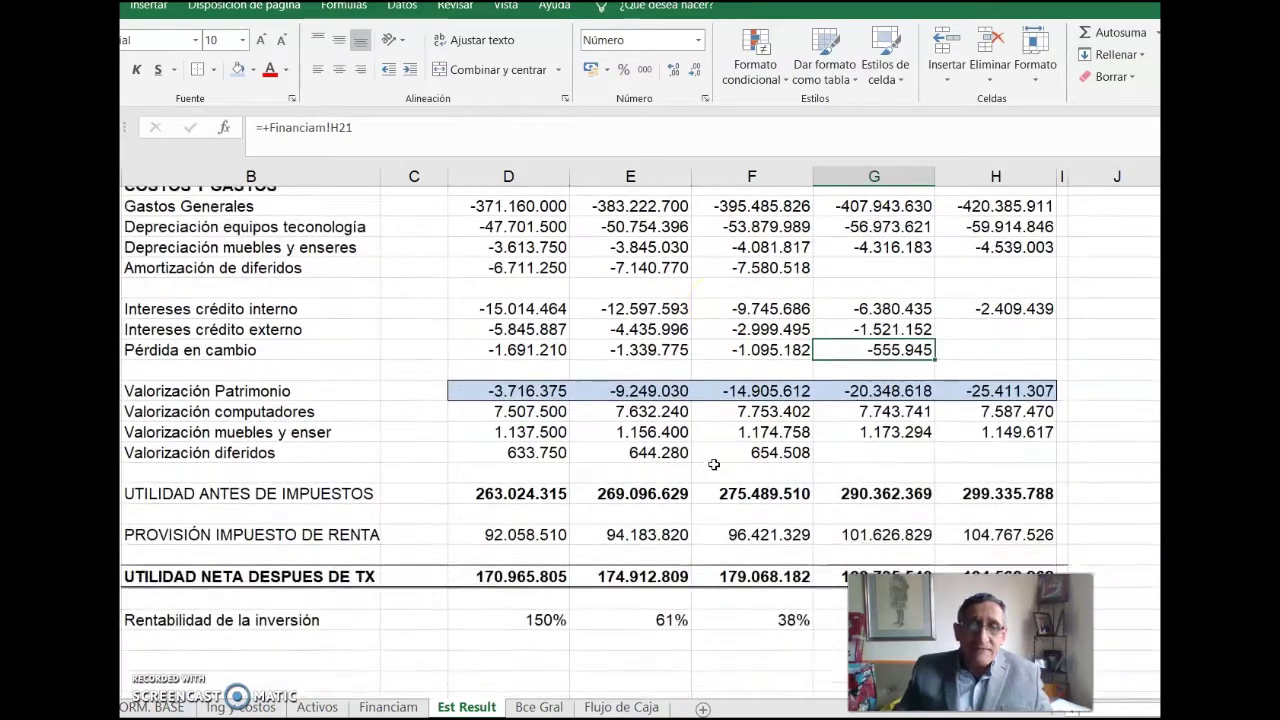
scroll(714, 464, down, 1)
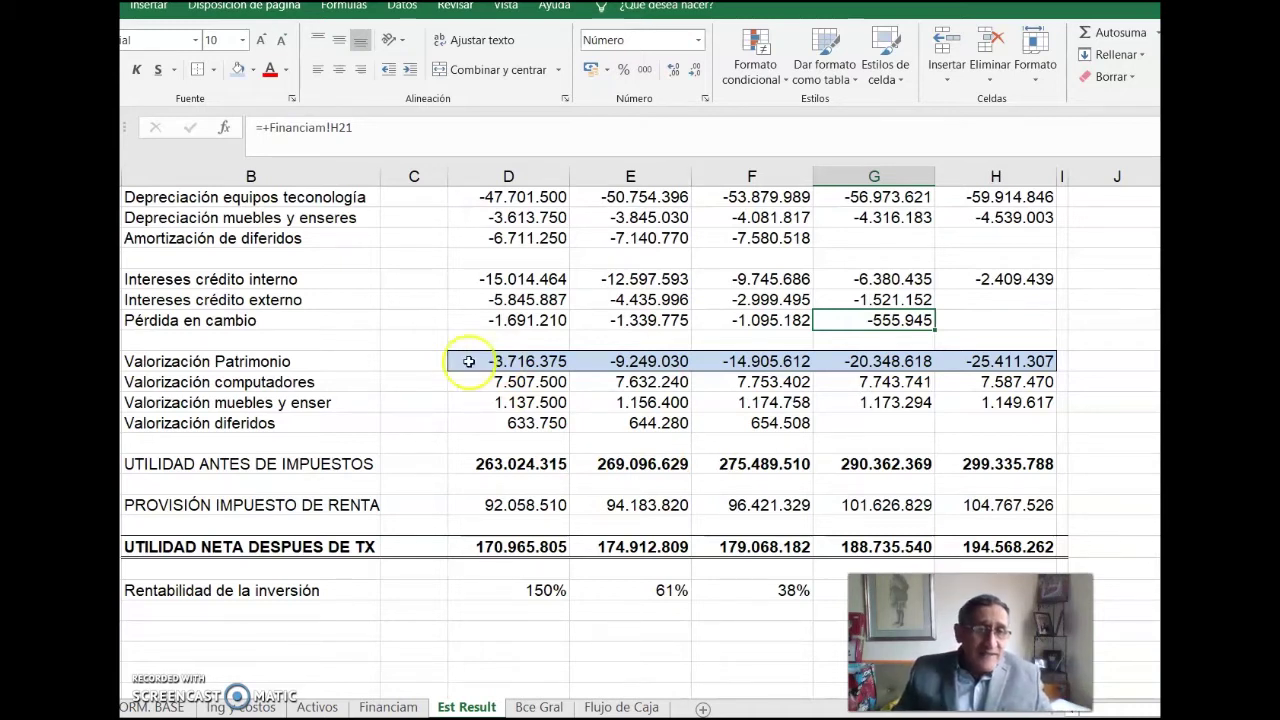
click(522, 382)
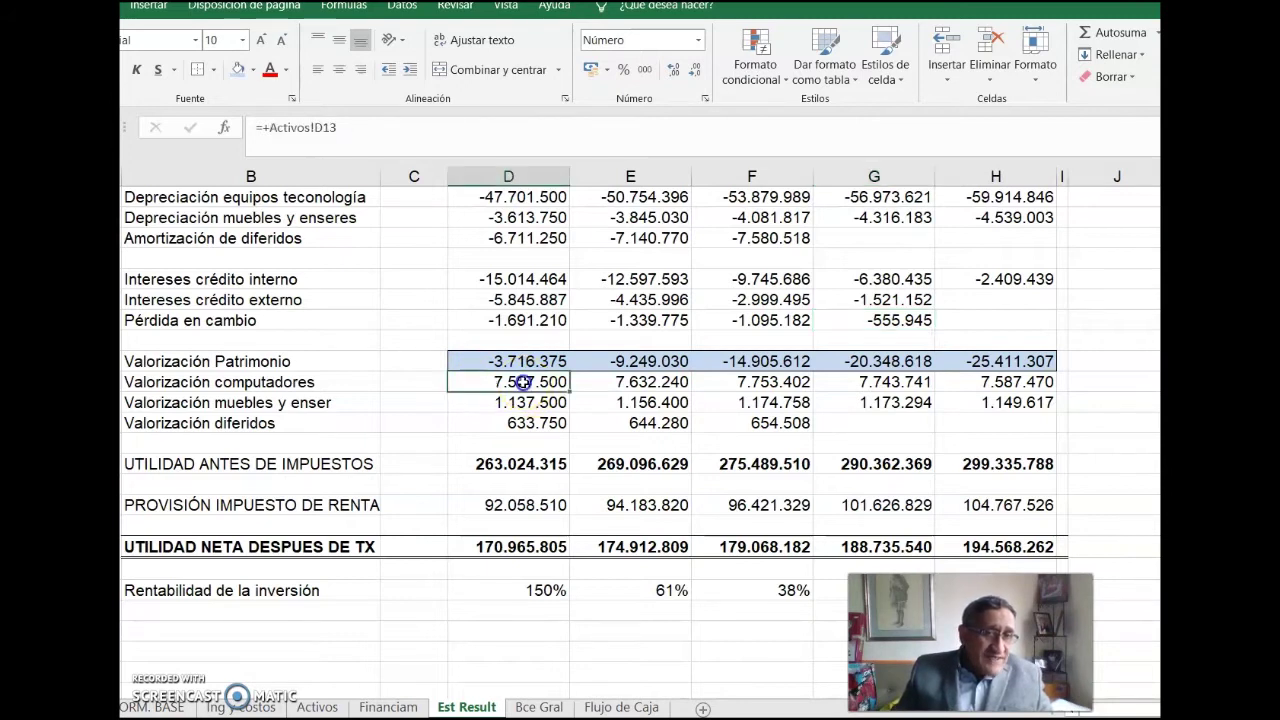
drag(522, 383, 949, 390)
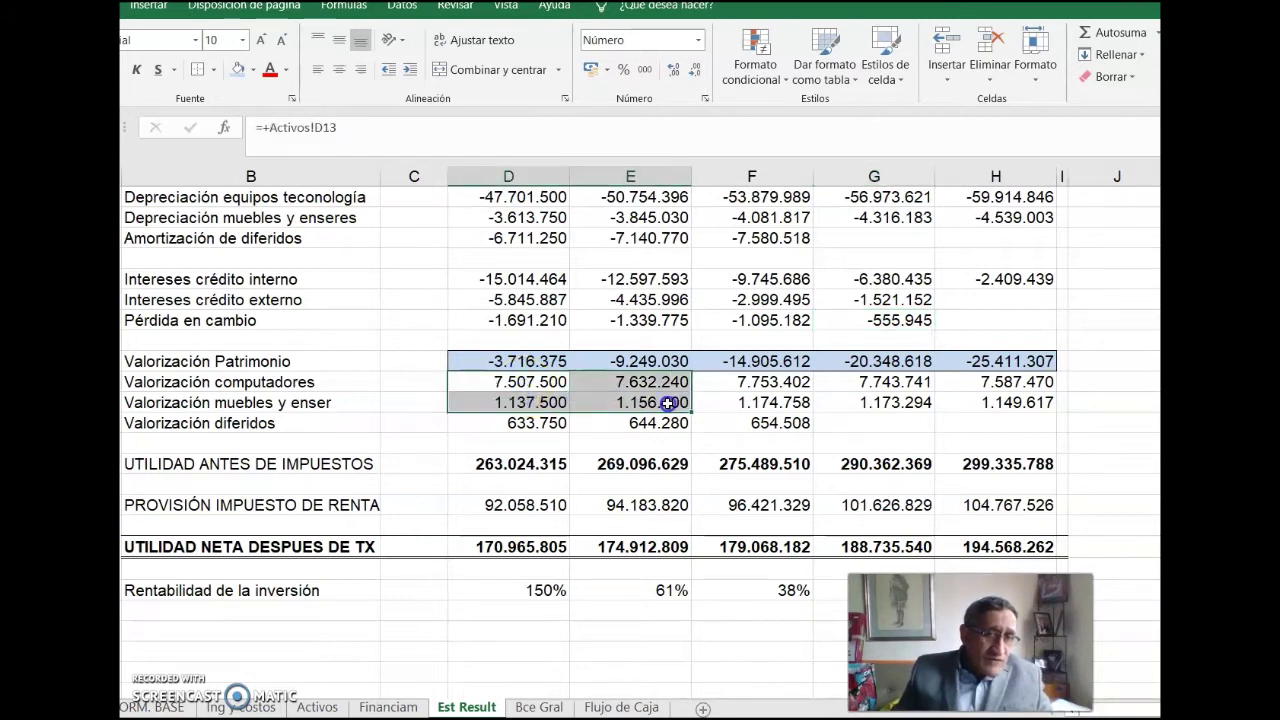
drag(969, 391, 971, 400)
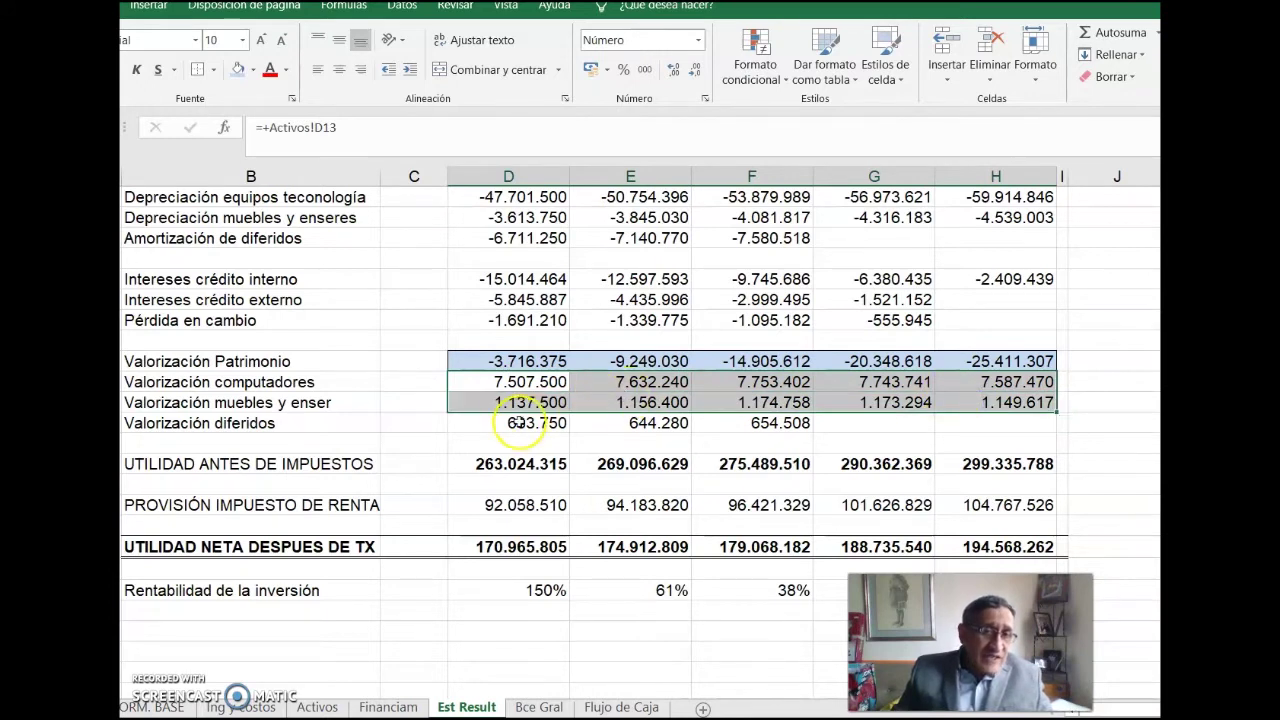
click(500, 429)
drag(500, 429, 766, 416)
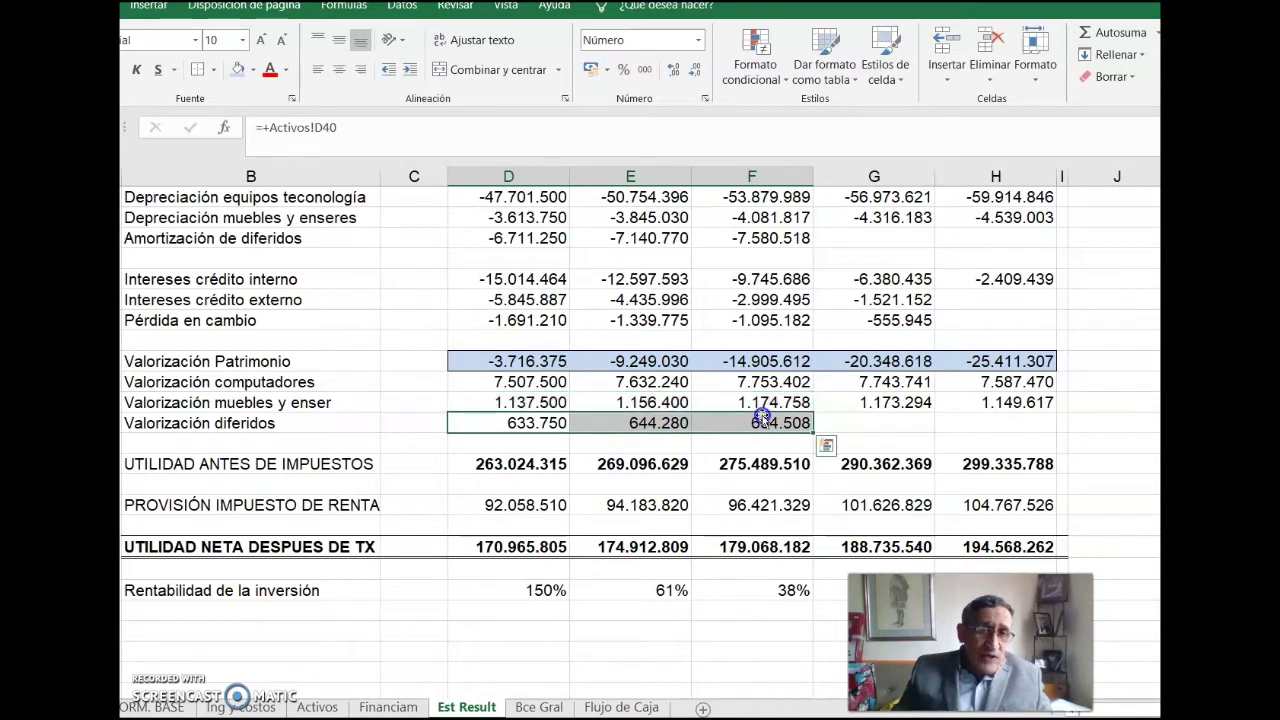
Check the pre-tax profit, 35% income tax, net profit and Valorización Patrimonio formulas, copying the last.
click(518, 466)
scroll(518, 466, up, 1)
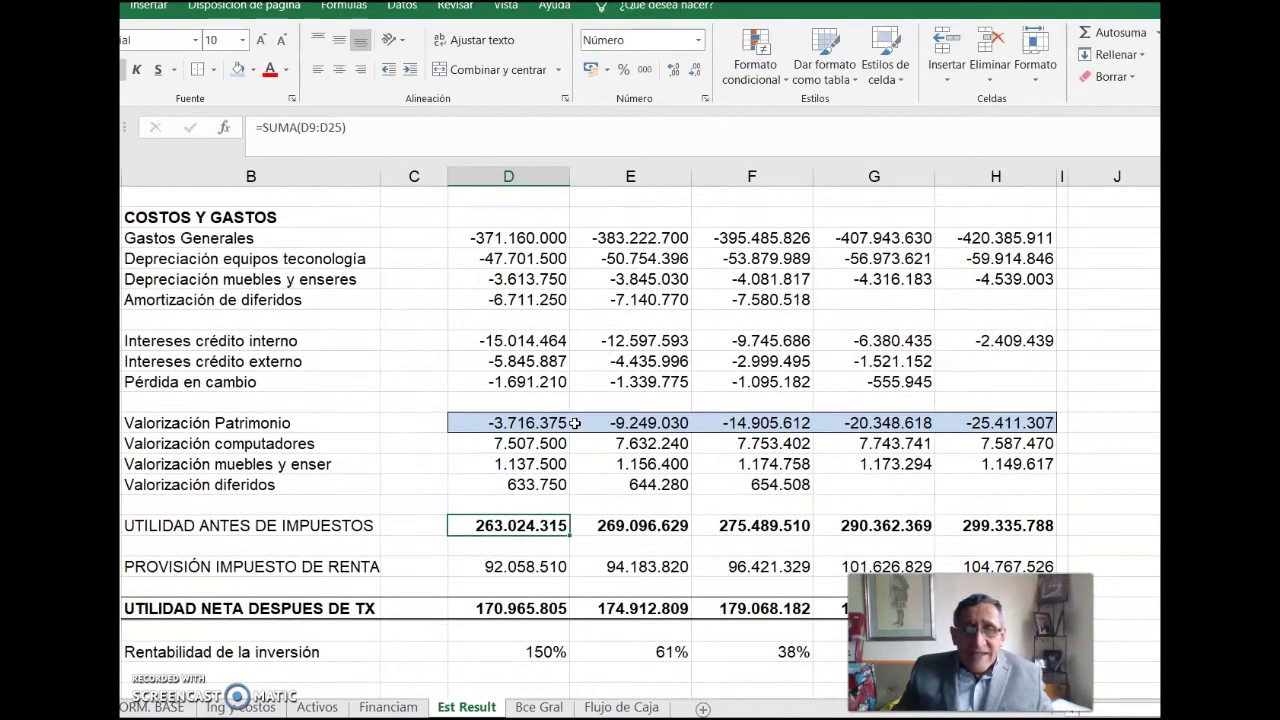
scroll(540, 257, up, 1)
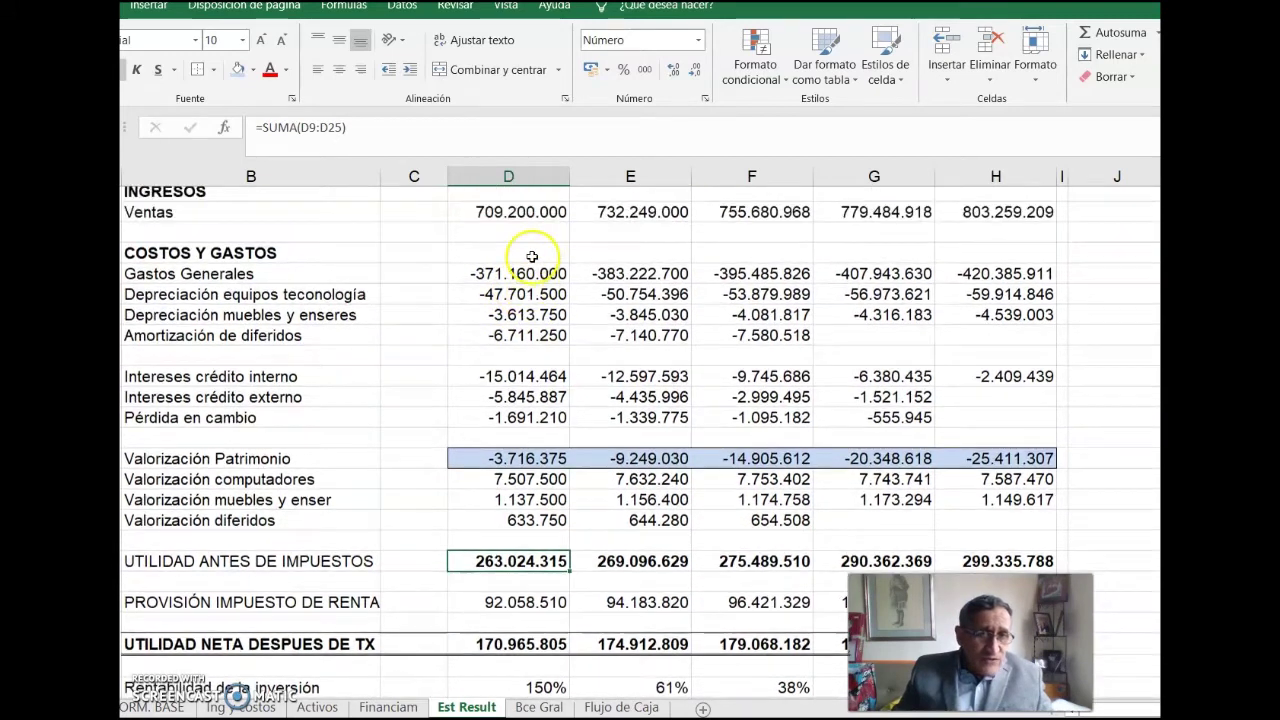
scroll(531, 260, up, 1)
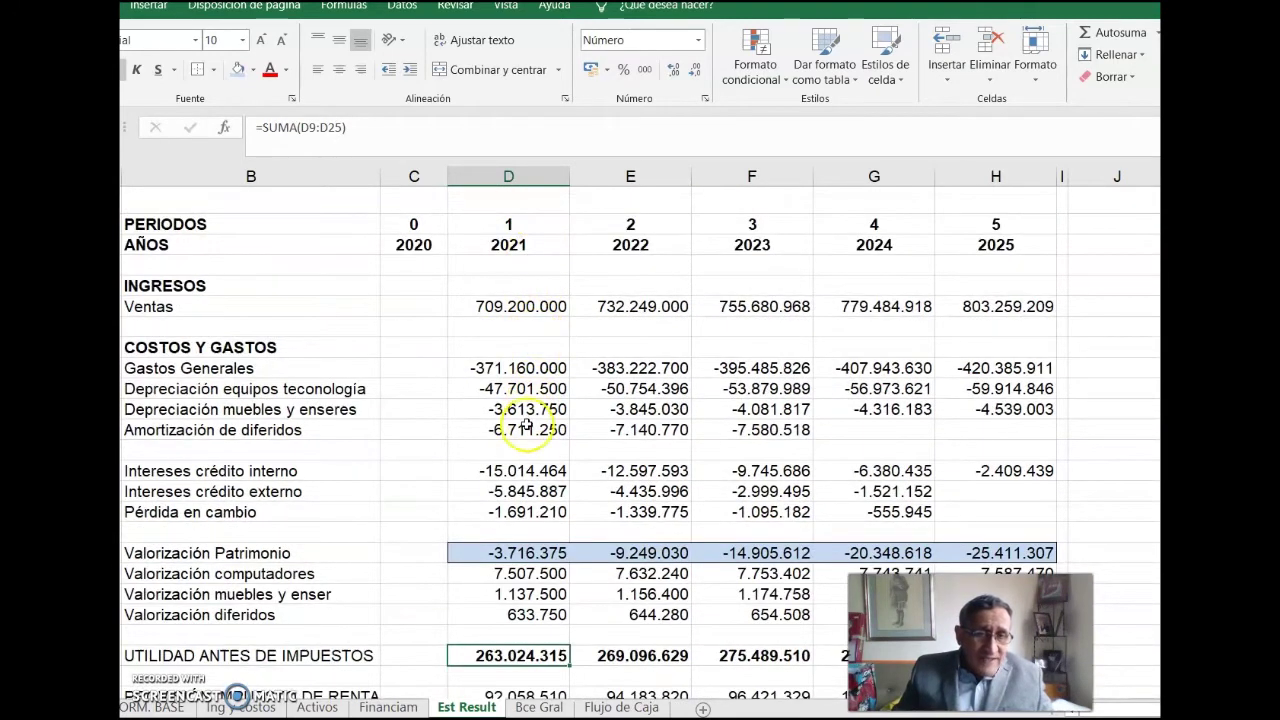
scroll(526, 427, down, 1)
scroll(523, 440, down, 2)
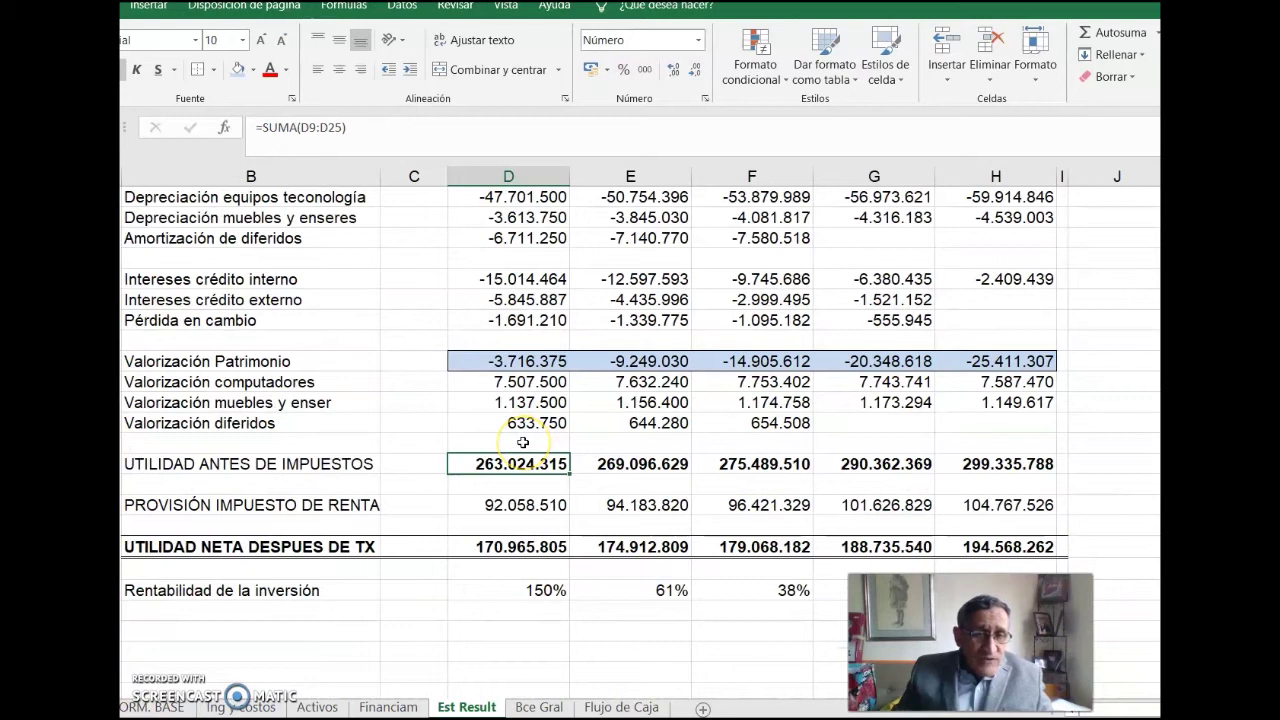
click(512, 508)
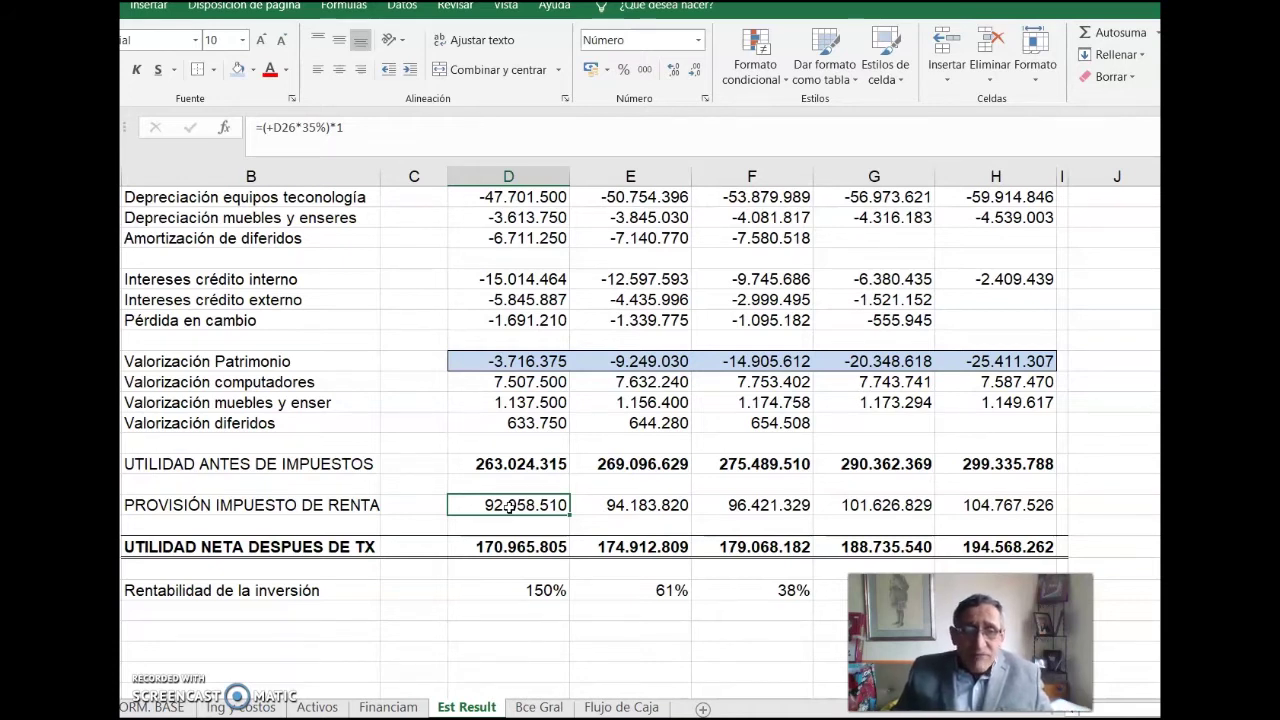
click(501, 545)
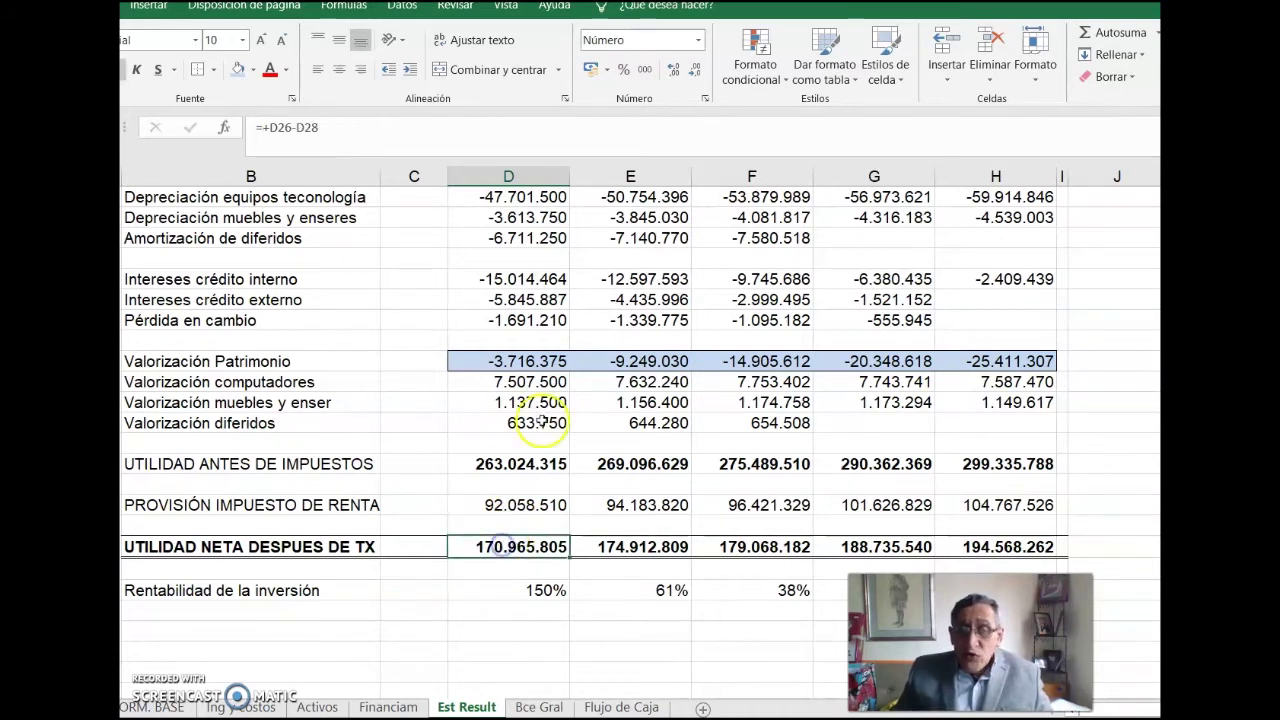
drag(500, 361, 943, 356)
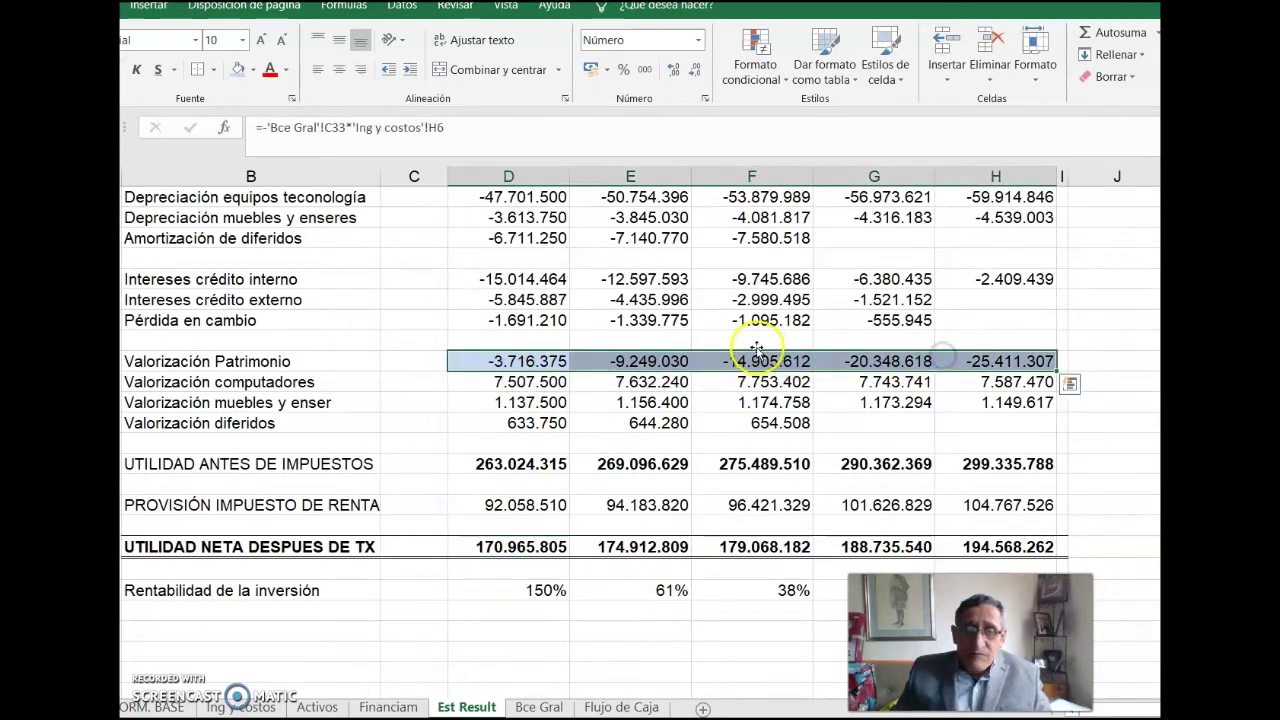
key(ctrl+c)
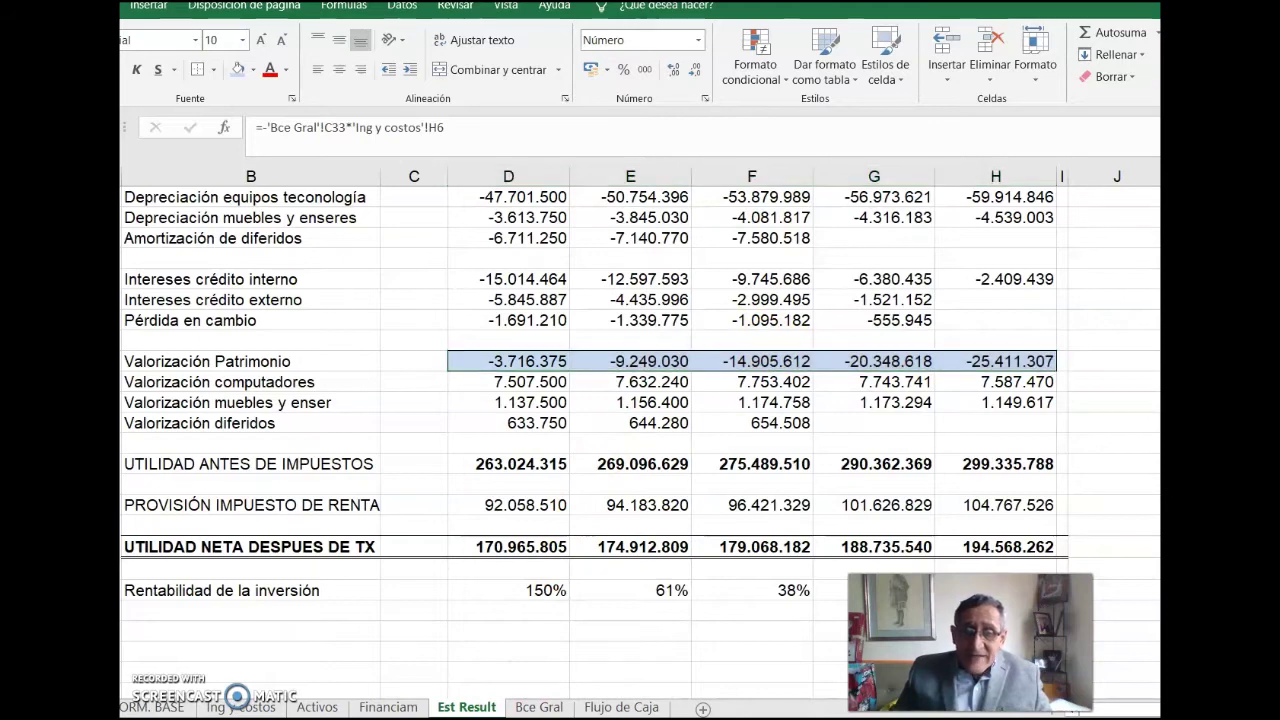
On Bce Gral, review the Caja y Bancos, Cuentas por cobrar and Inventarios links for 2021–2025.
click(531, 707)
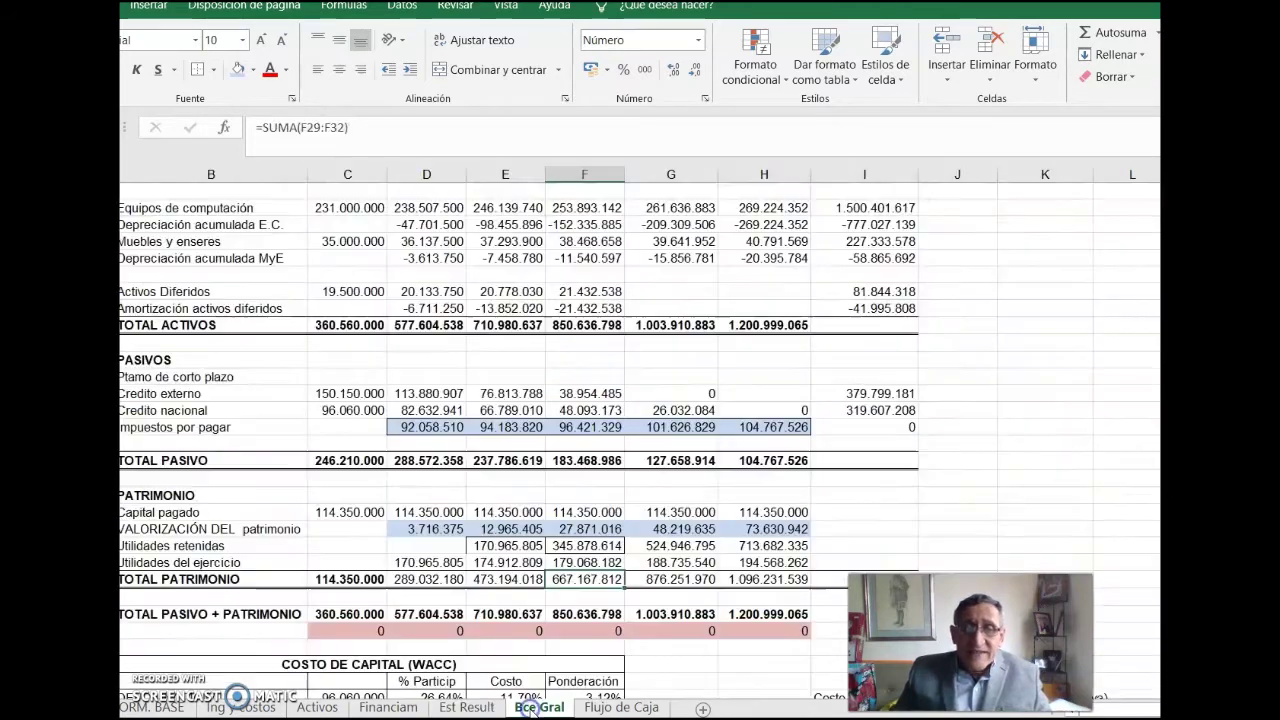
scroll(531, 508, up, 2)
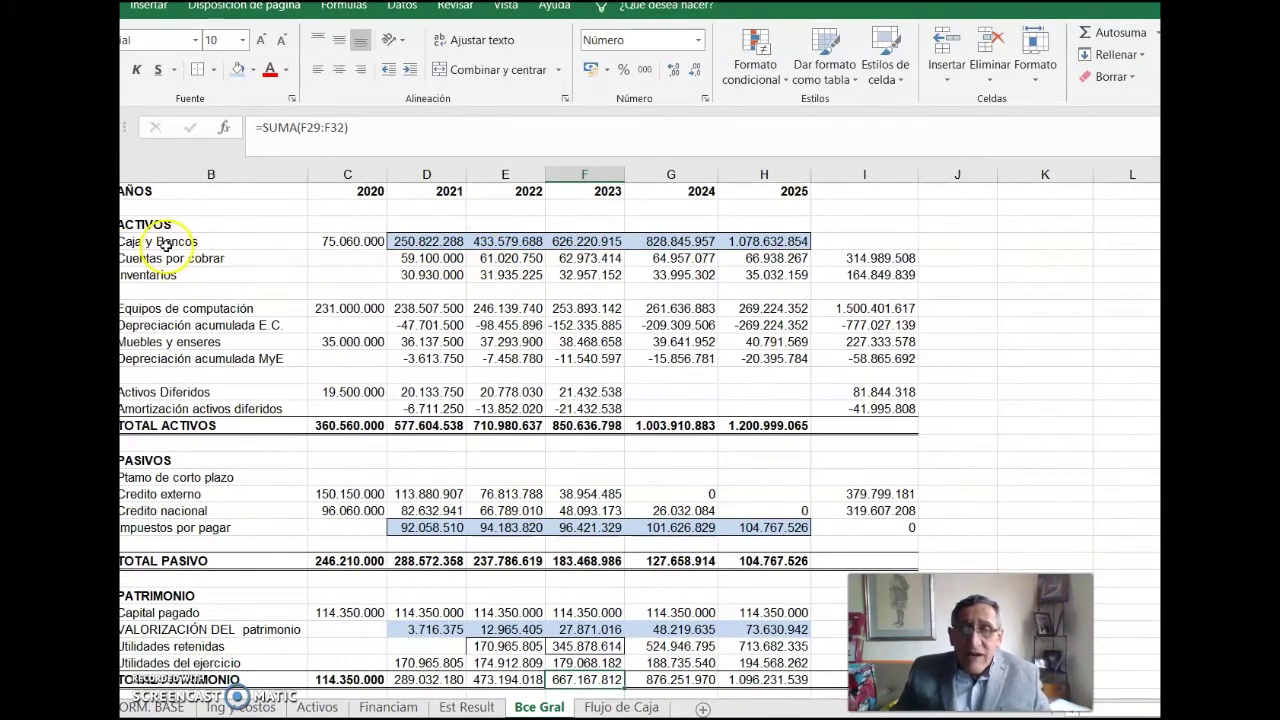
click(164, 242)
drag(405, 241, 760, 241)
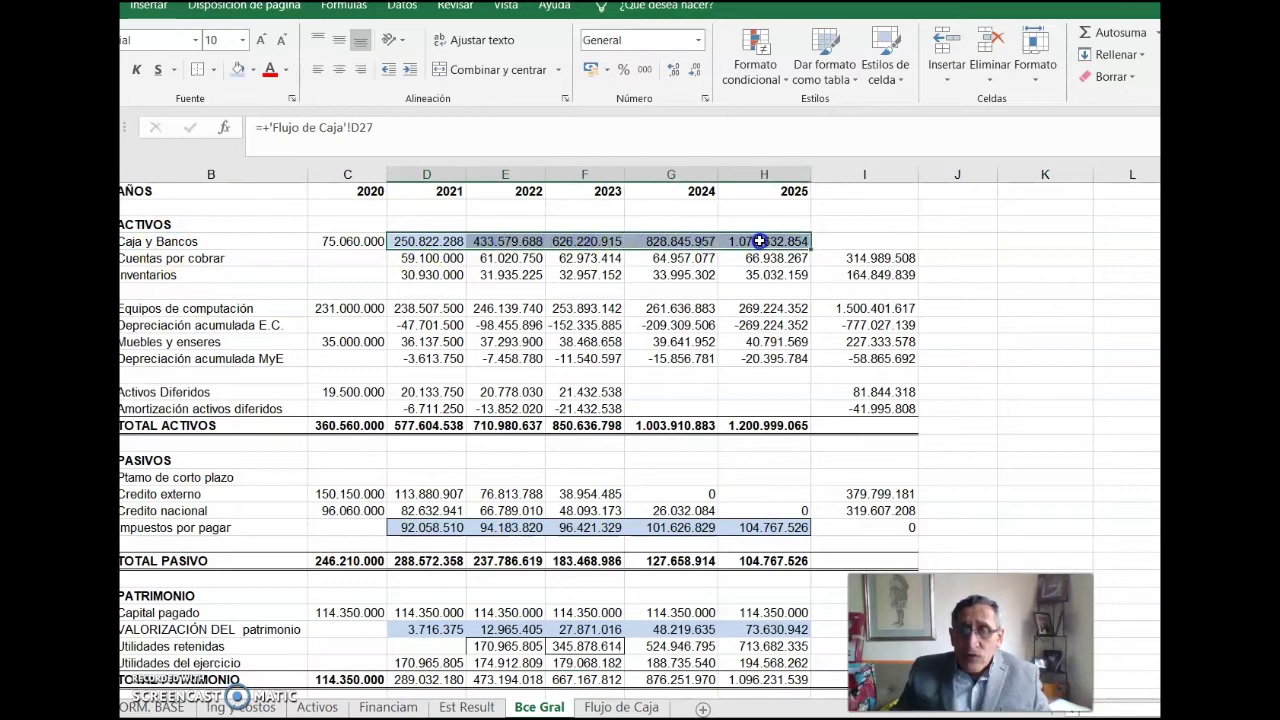
click(434, 258)
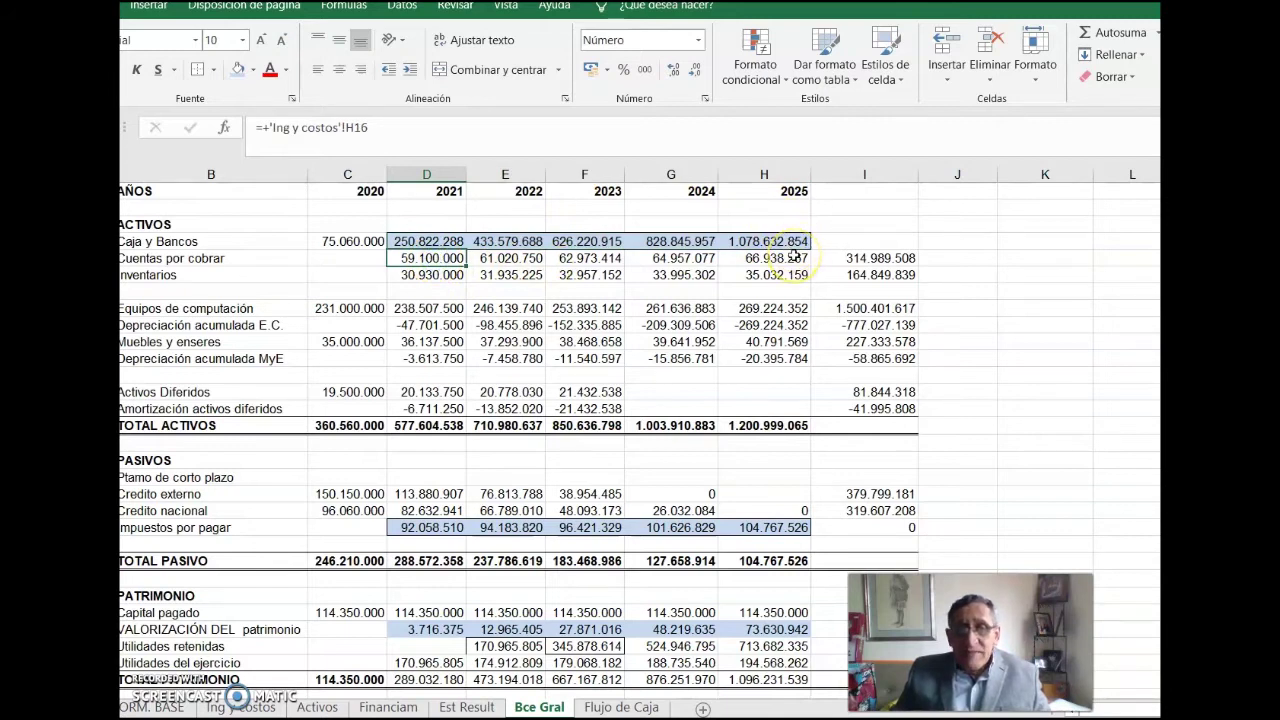
click(459, 275)
drag(459, 275, 750, 270)
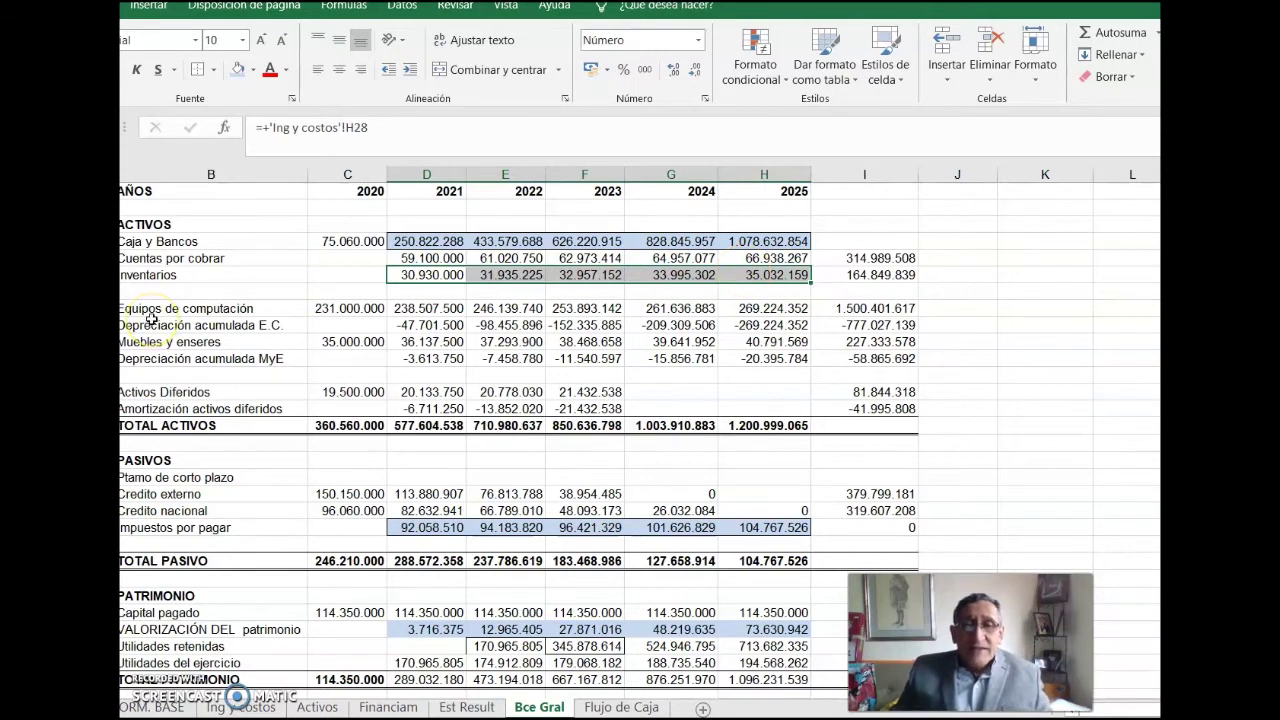
click(327, 310)
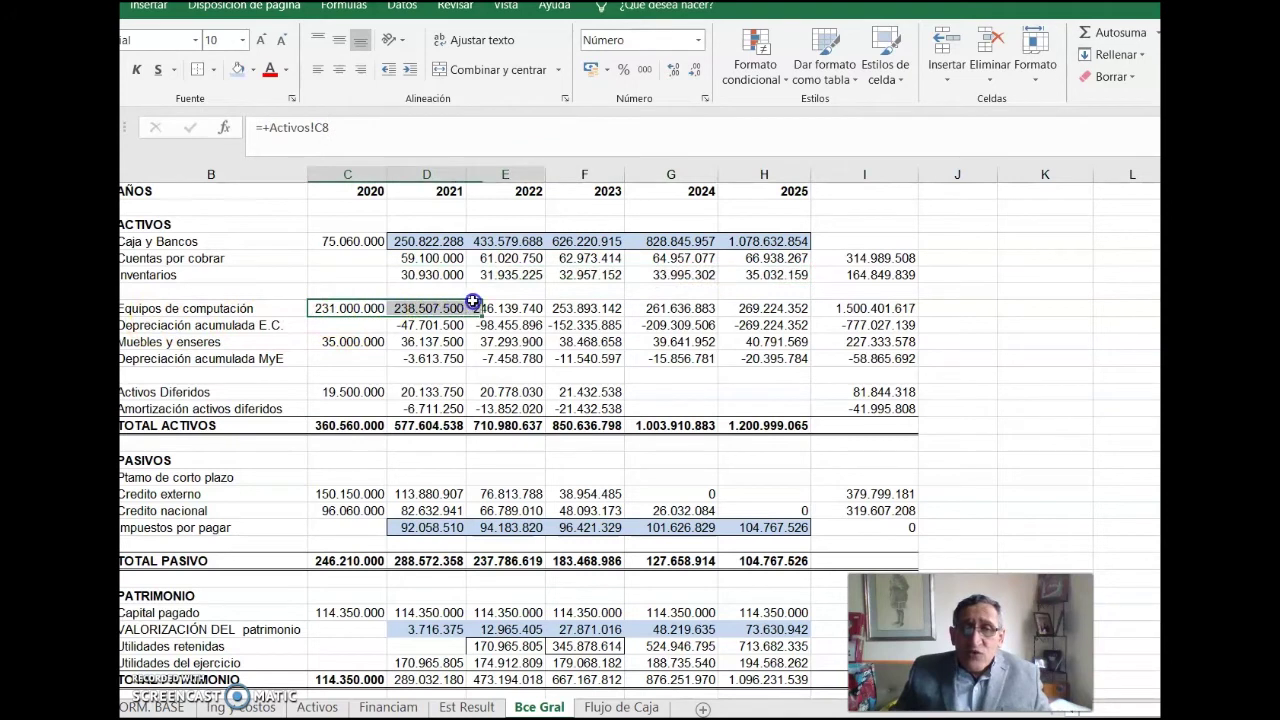
drag(327, 310, 733, 316)
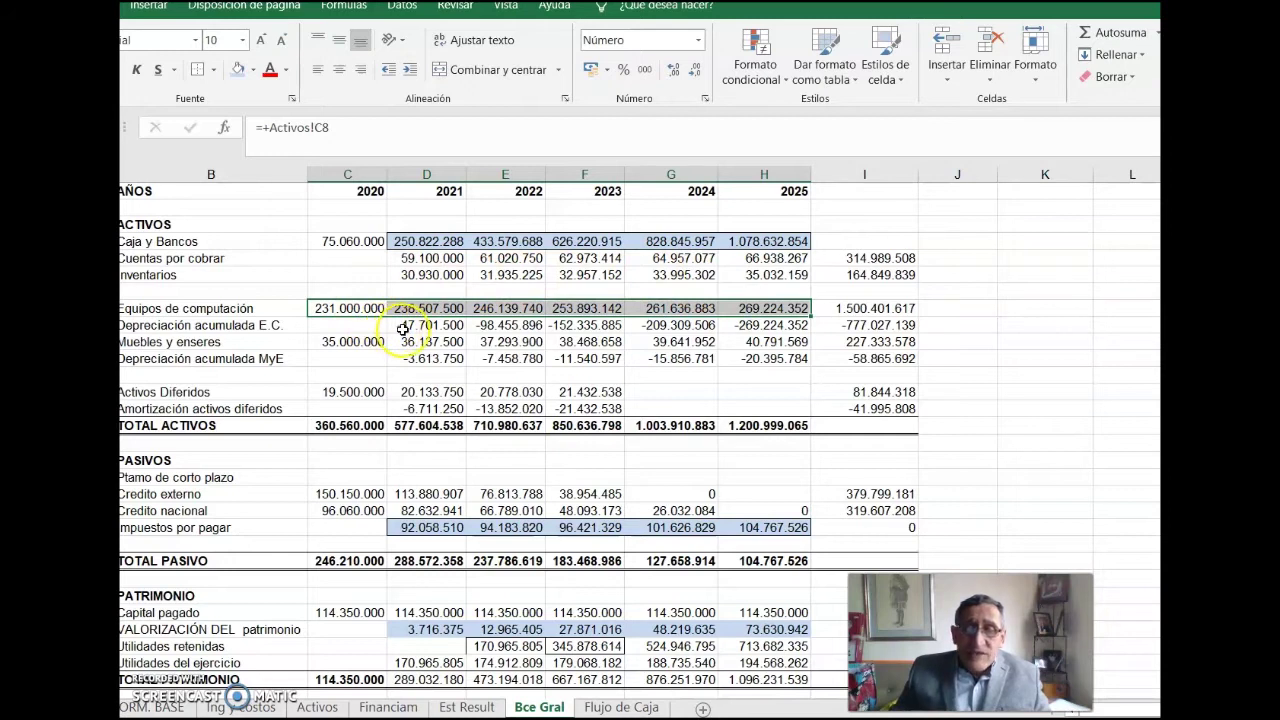
drag(402, 329, 734, 321)
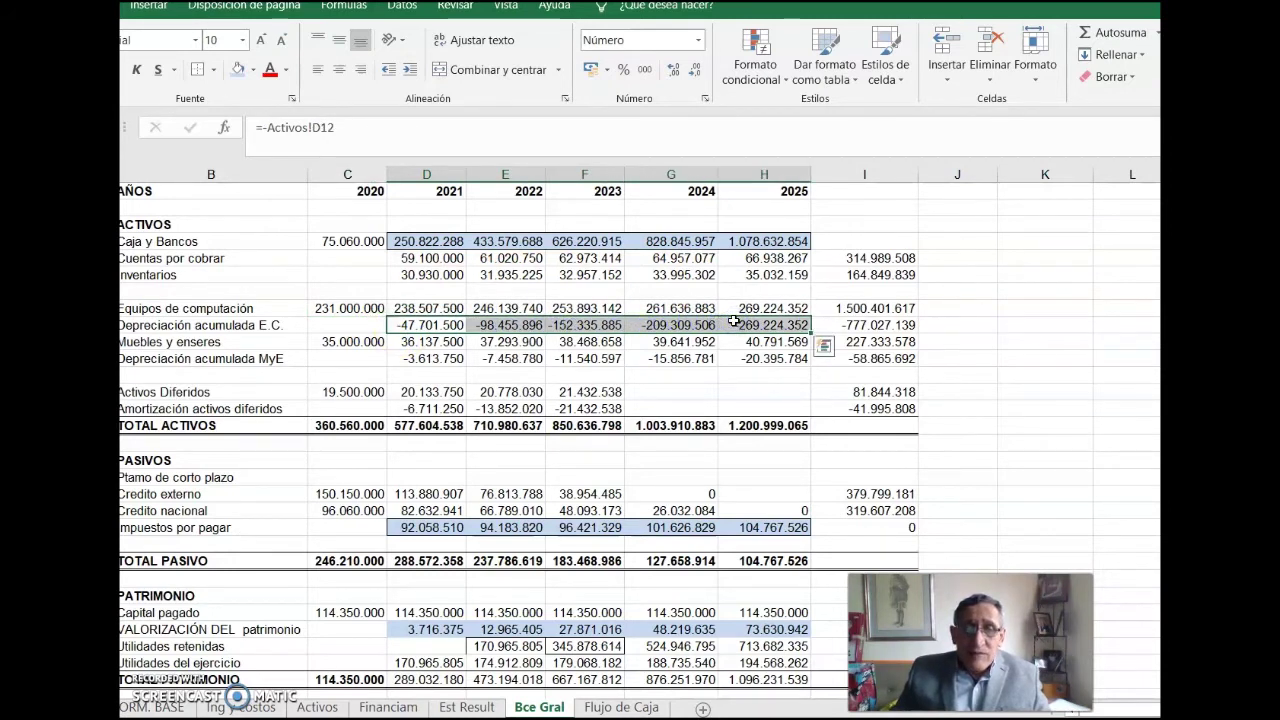
click(416, 345)
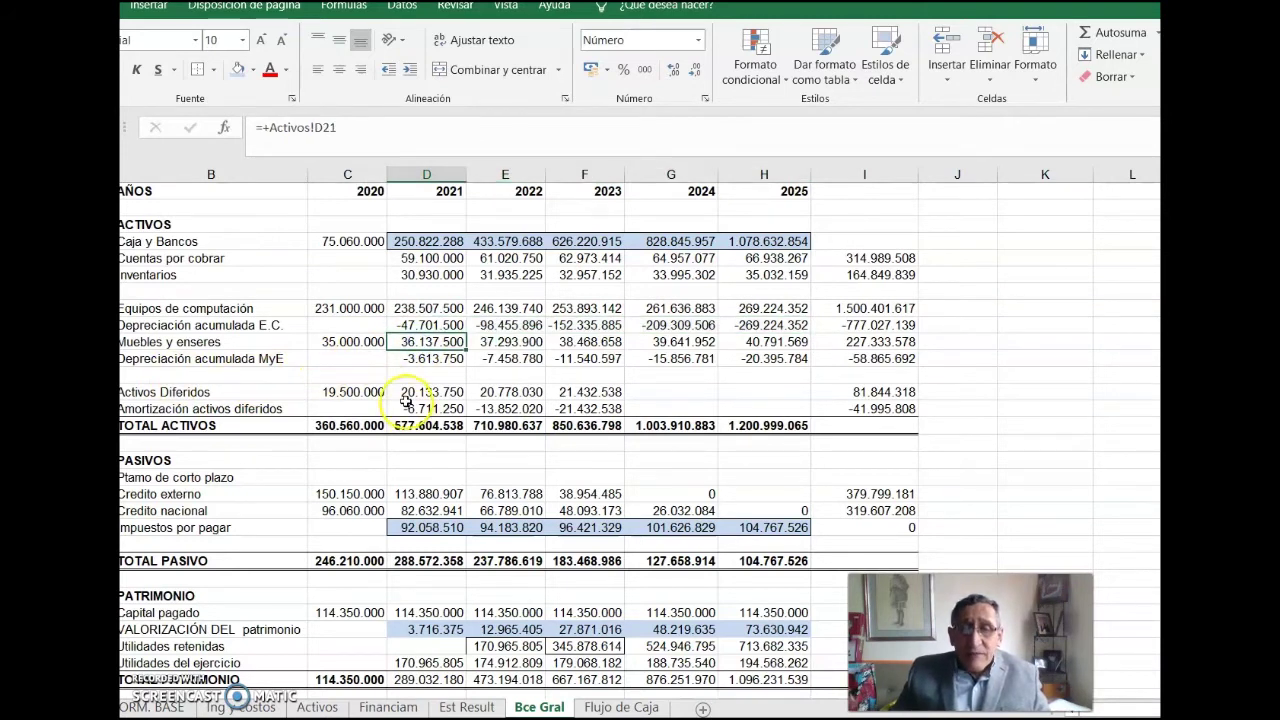
click(410, 394)
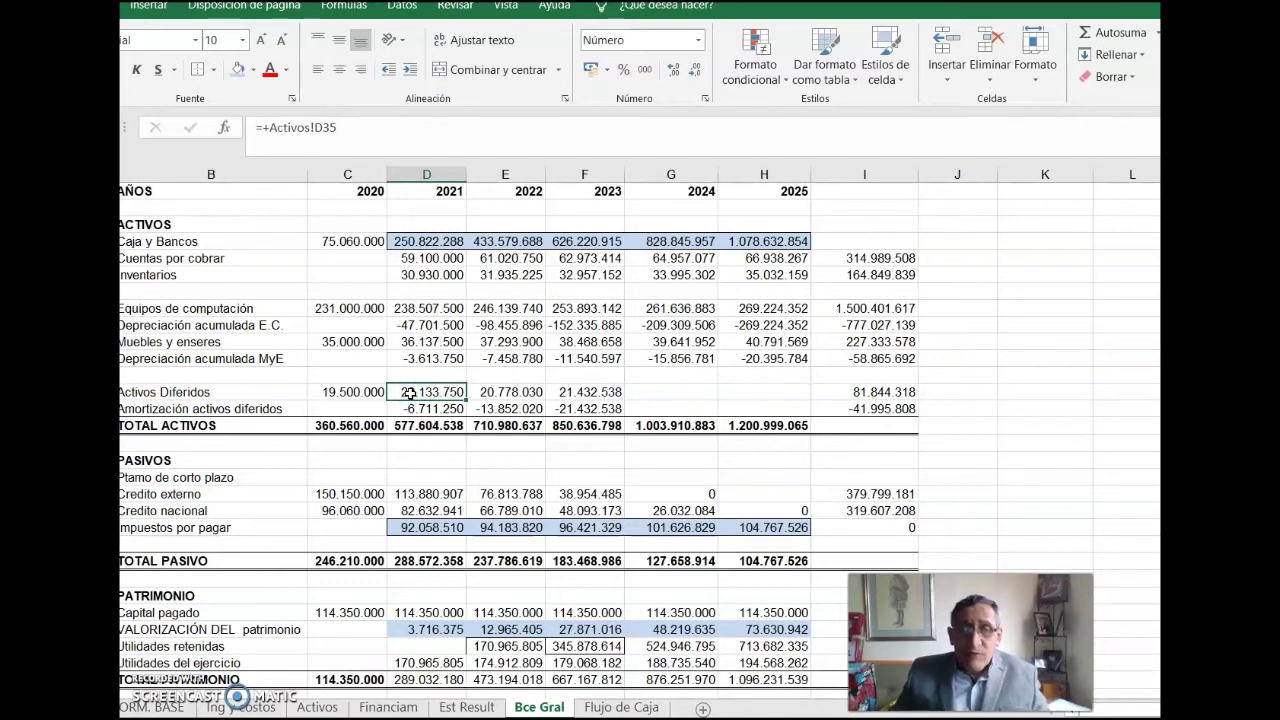
scroll(410, 394, down, 3)
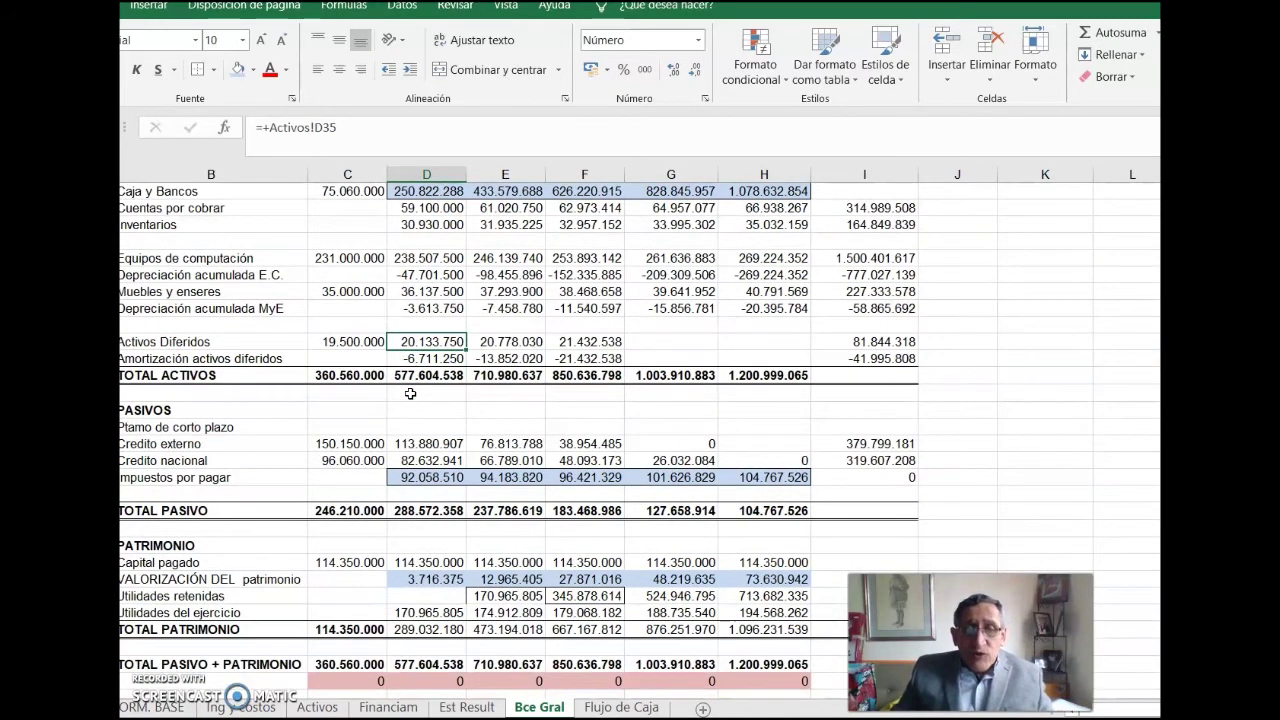
scroll(441, 428, down, 2)
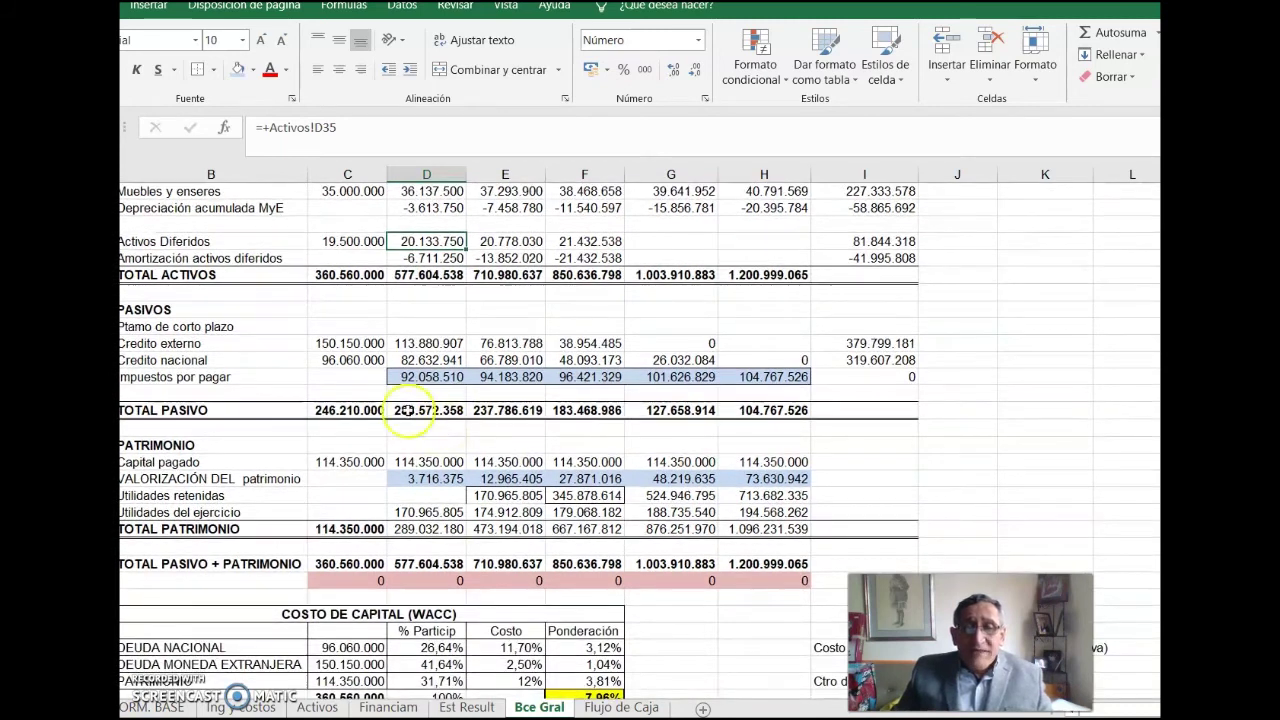
click(358, 345)
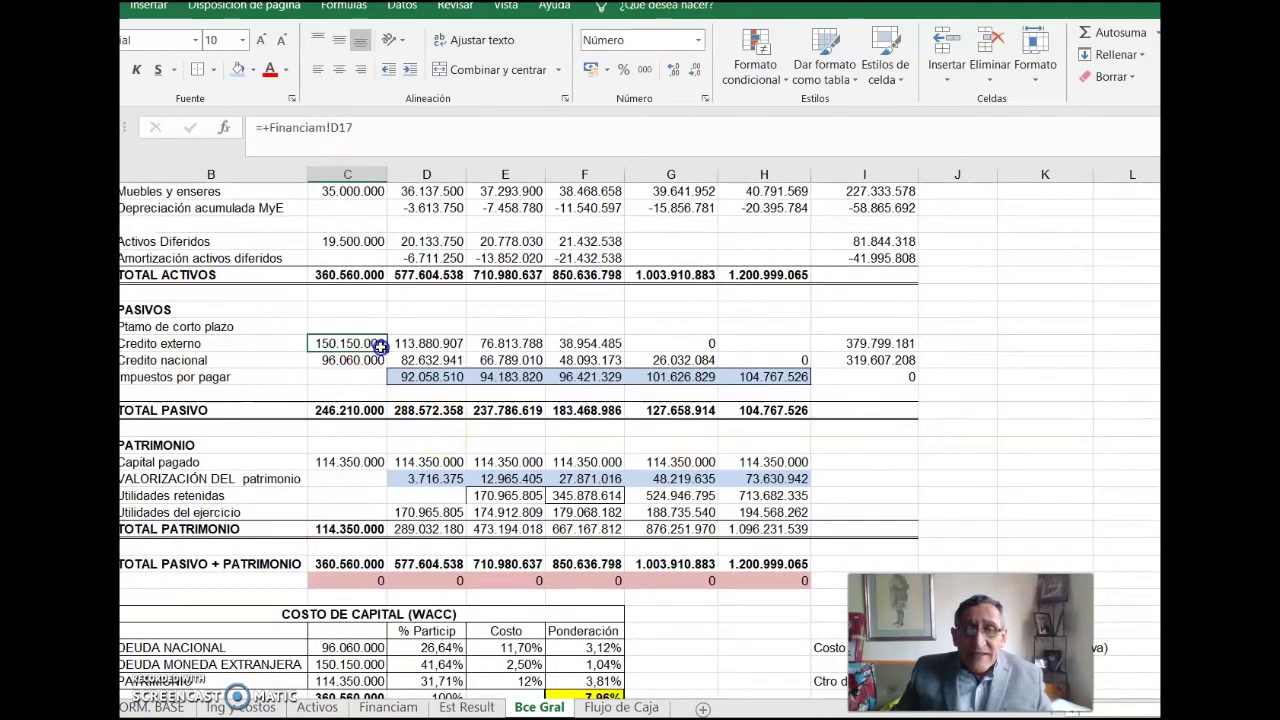
drag(358, 345, 567, 343)
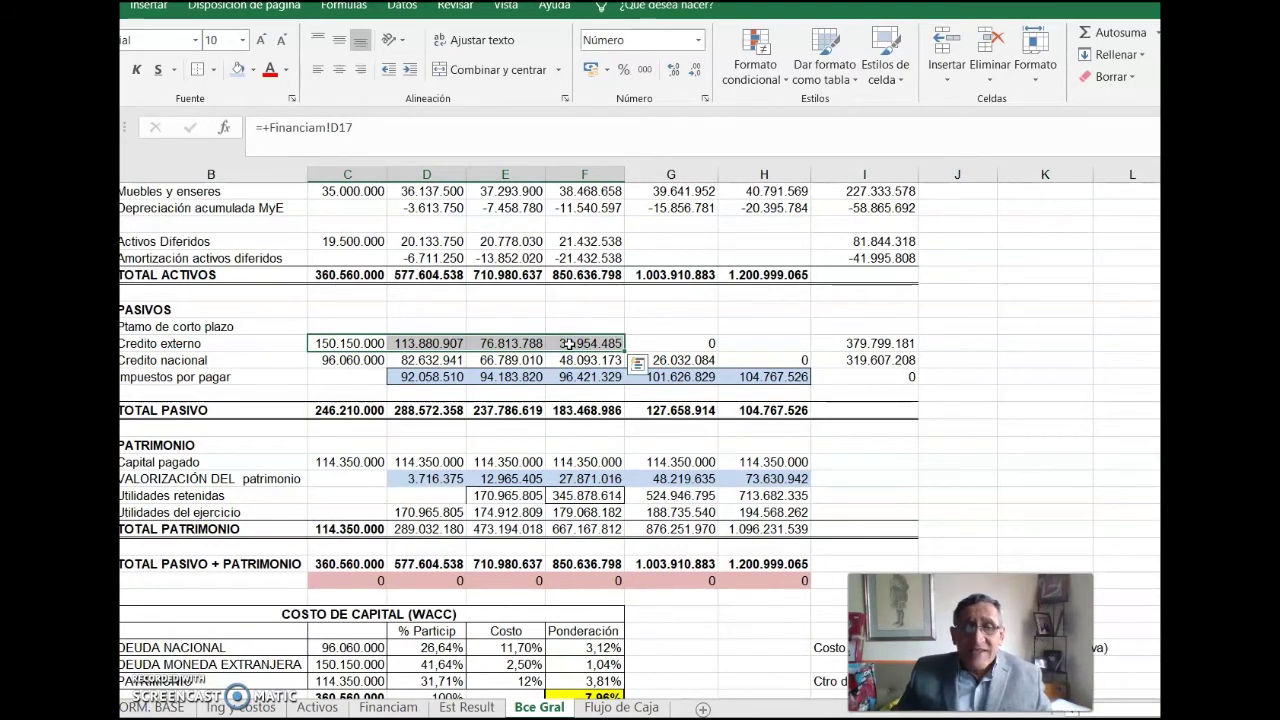
click(409, 377)
drag(409, 377, 704, 380)
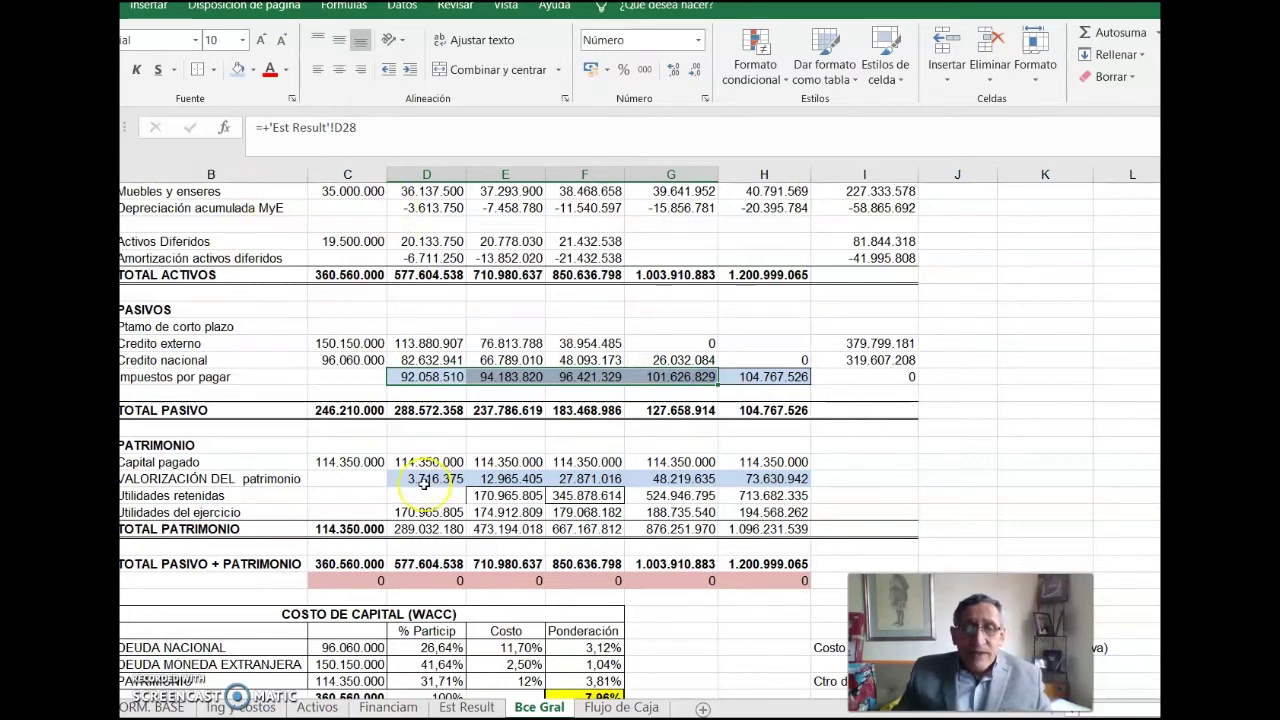
scroll(430, 488, down, 1)
drag(345, 411, 734, 412)
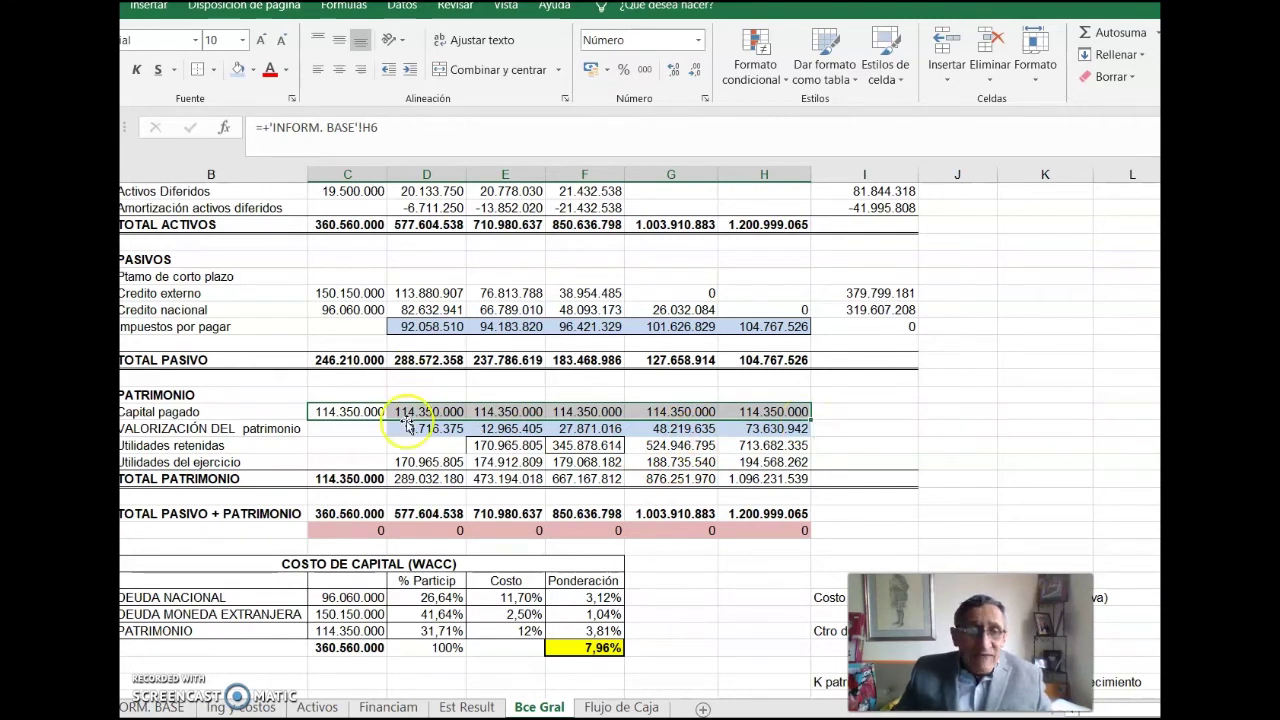
drag(420, 428, 527, 421)
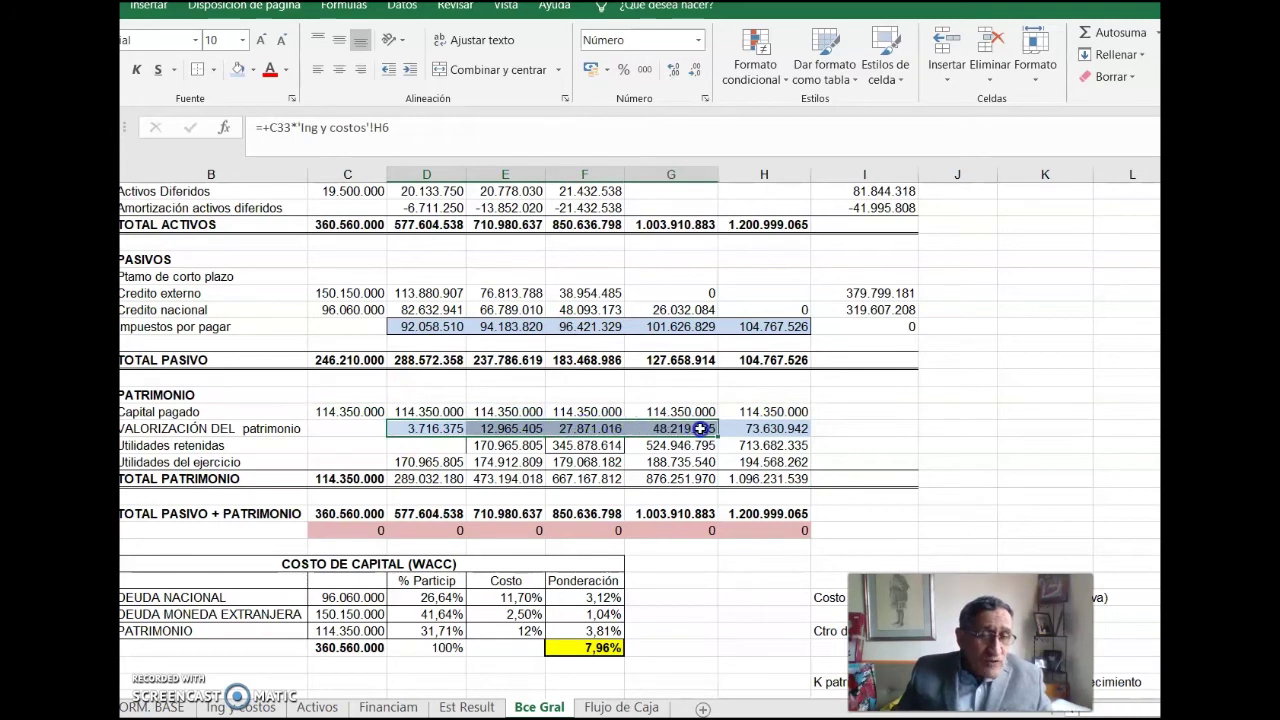
drag(527, 421, 738, 428)
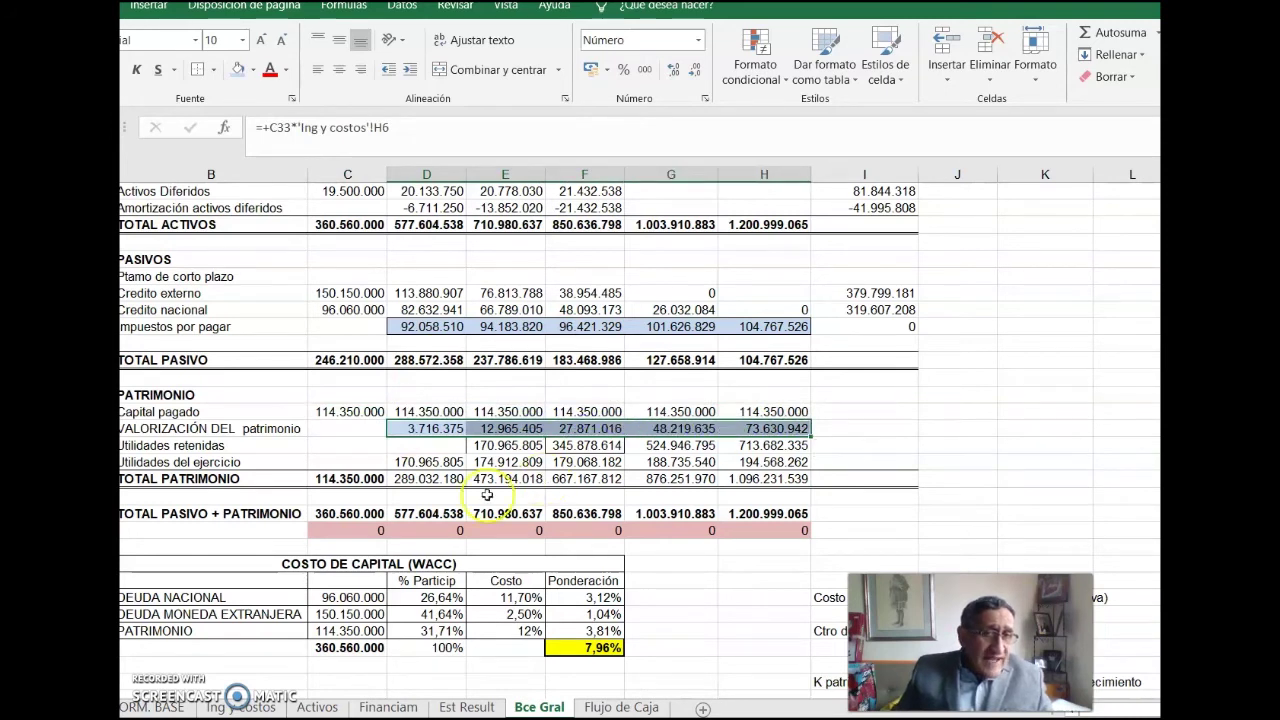
click(420, 462)
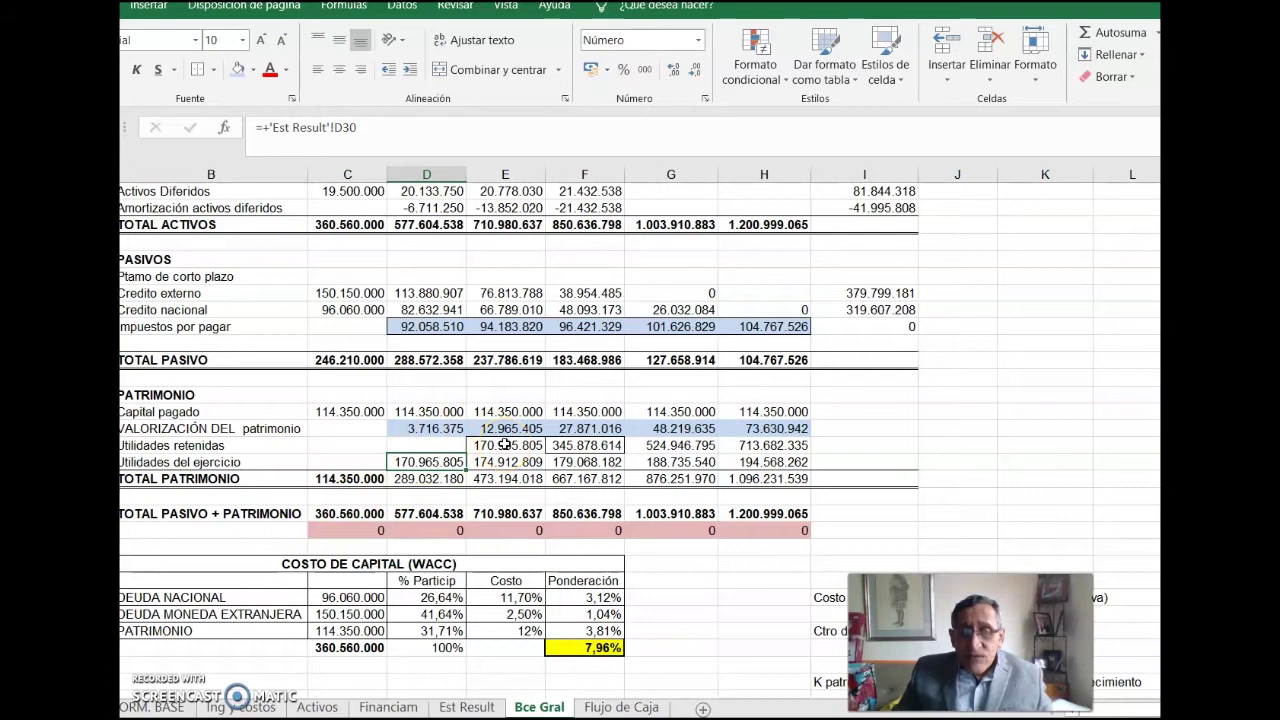
click(505, 445)
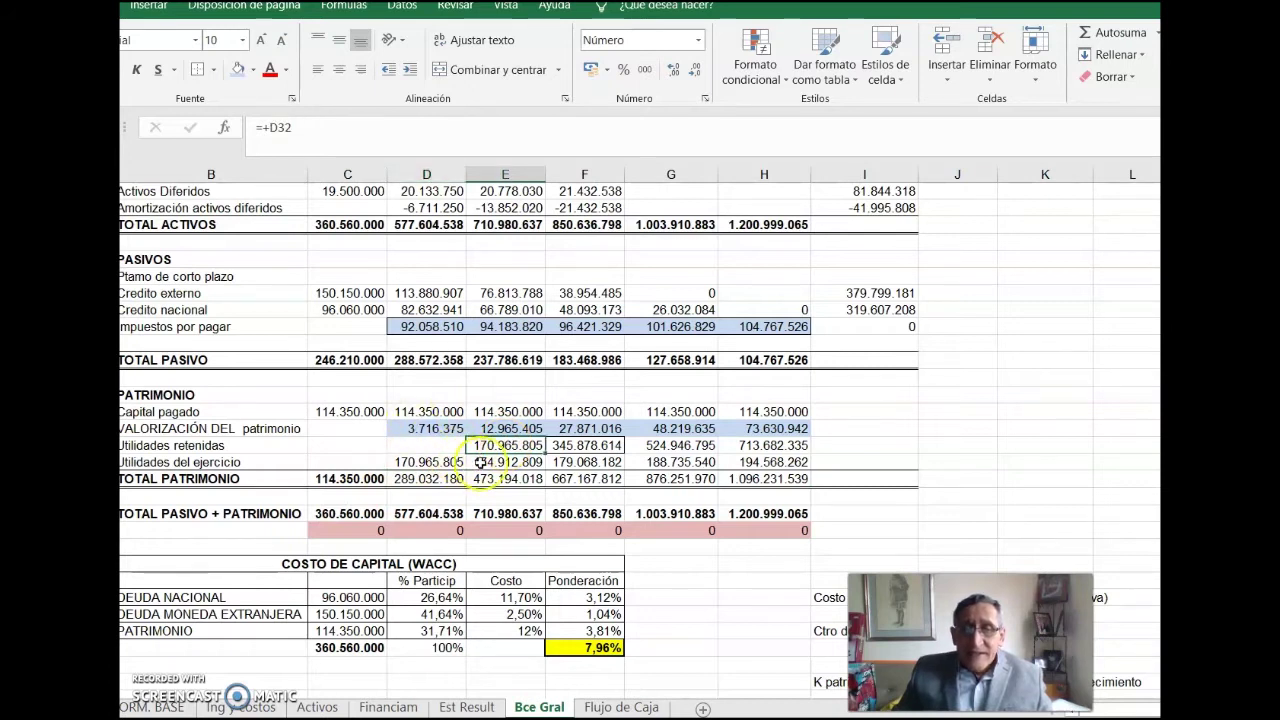
click(585, 446)
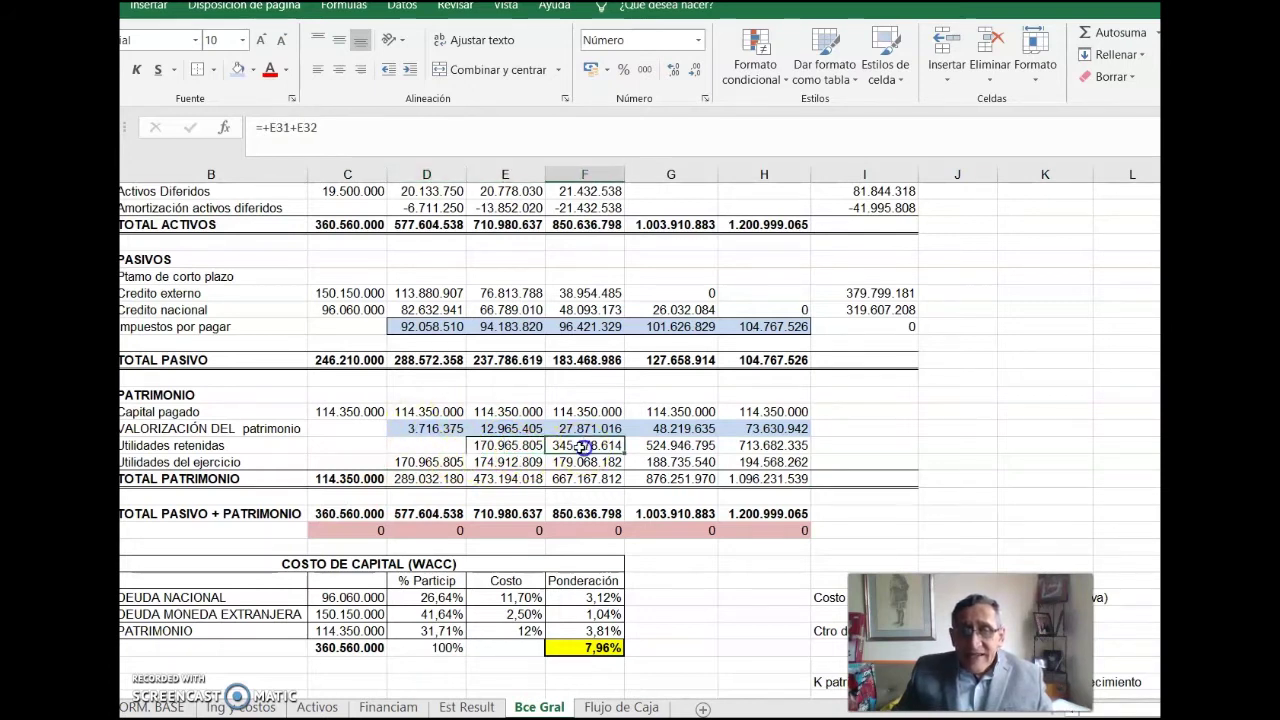
click(508, 446)
click(500, 462)
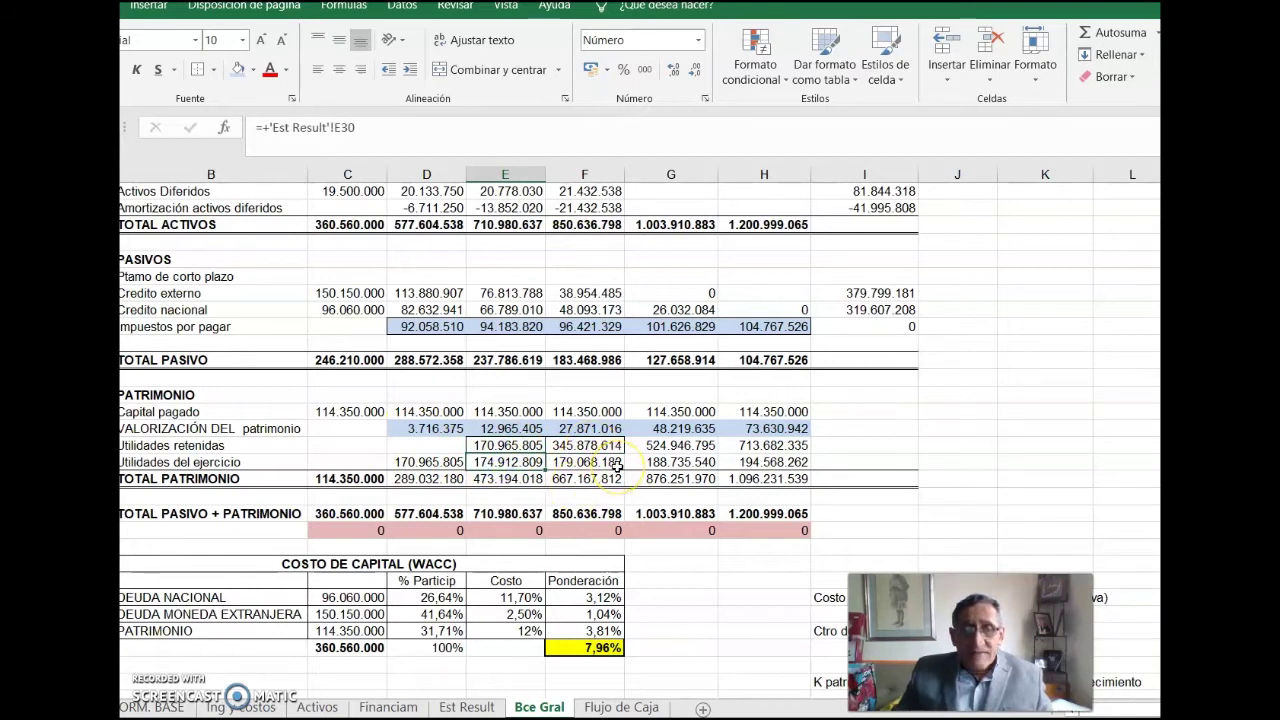
click(624, 709)
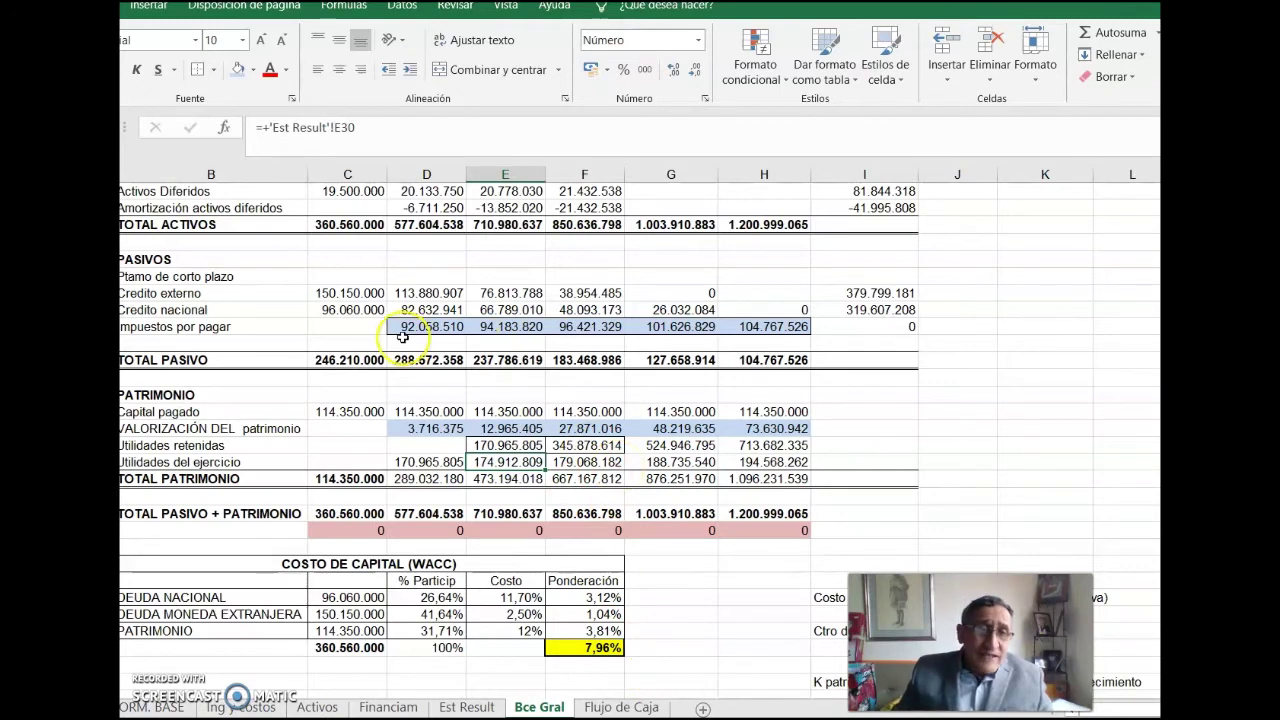
scroll(402, 337, up, 3)
scroll(402, 337, up, 3)
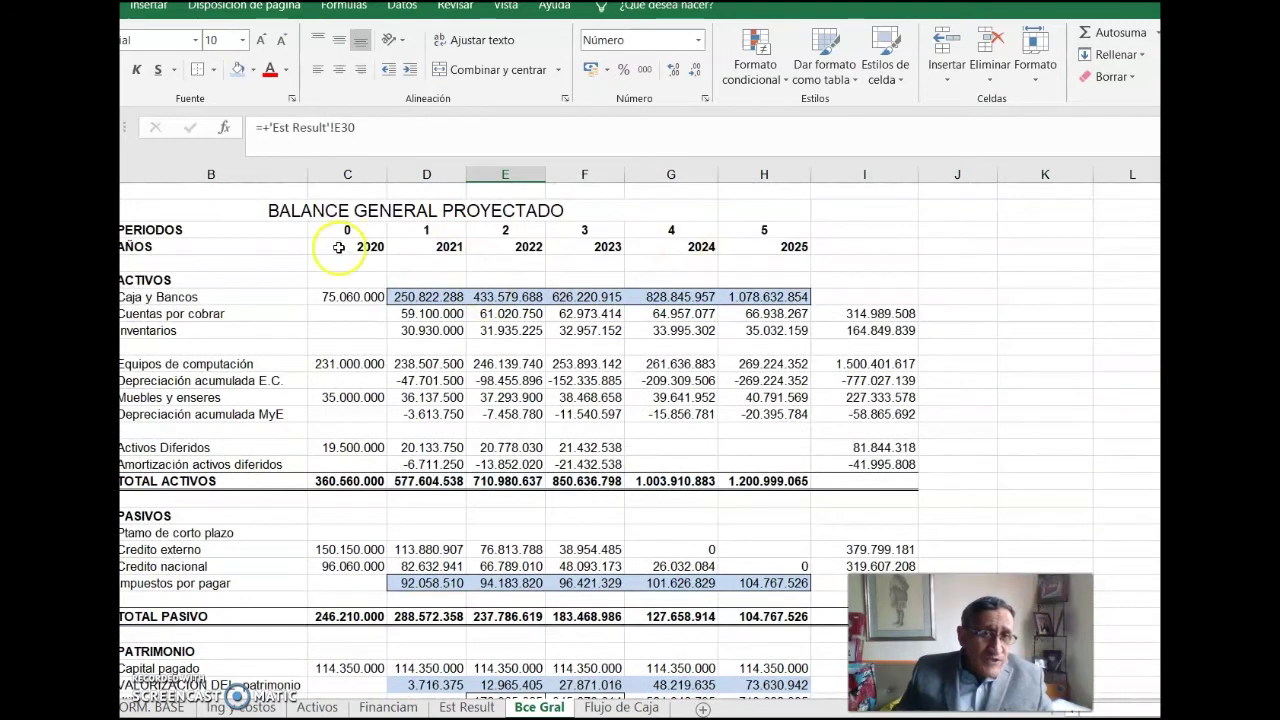
drag(344, 297, 340, 690)
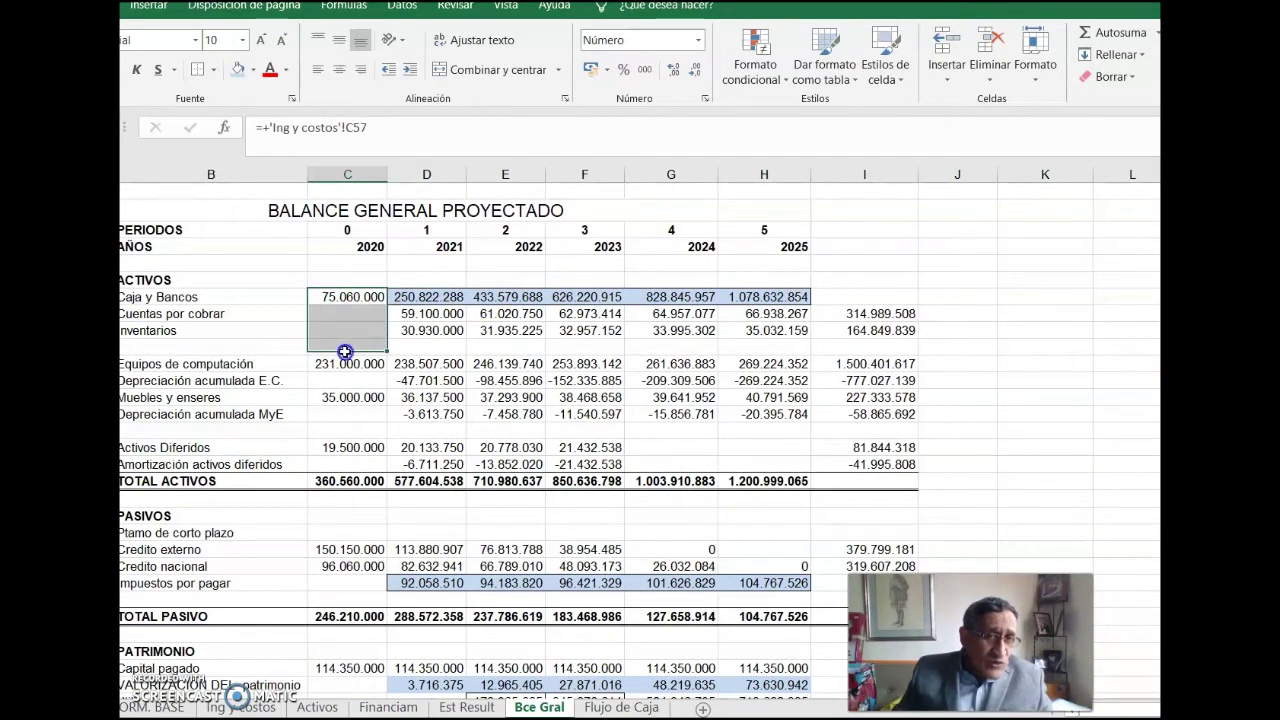
scroll(345, 660, down, 1)
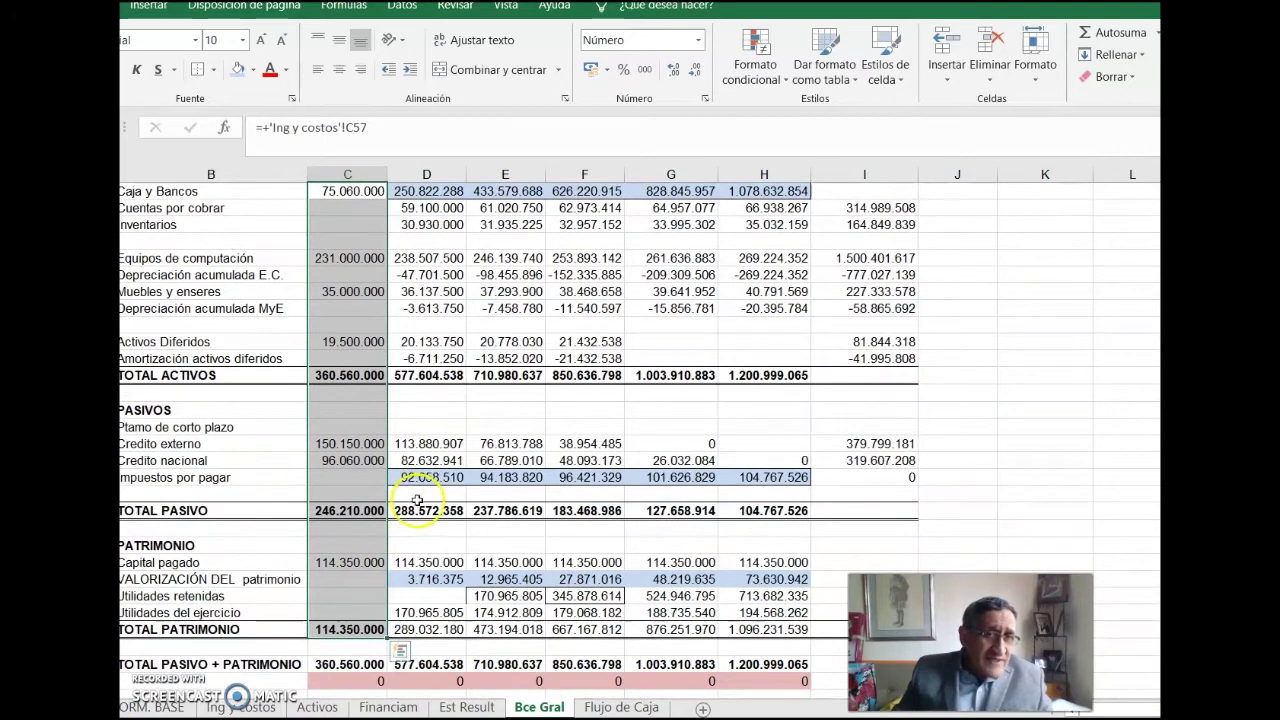
scroll(417, 500, up, 2)
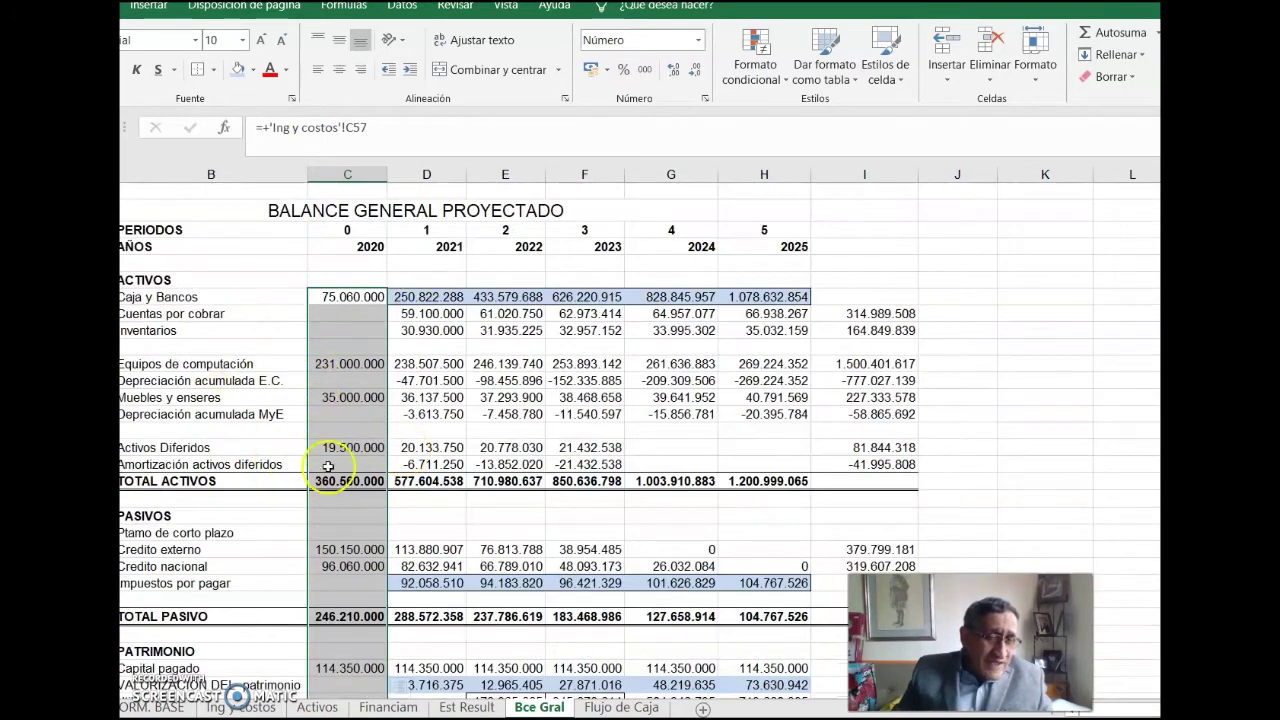
scroll(453, 455, down, 1)
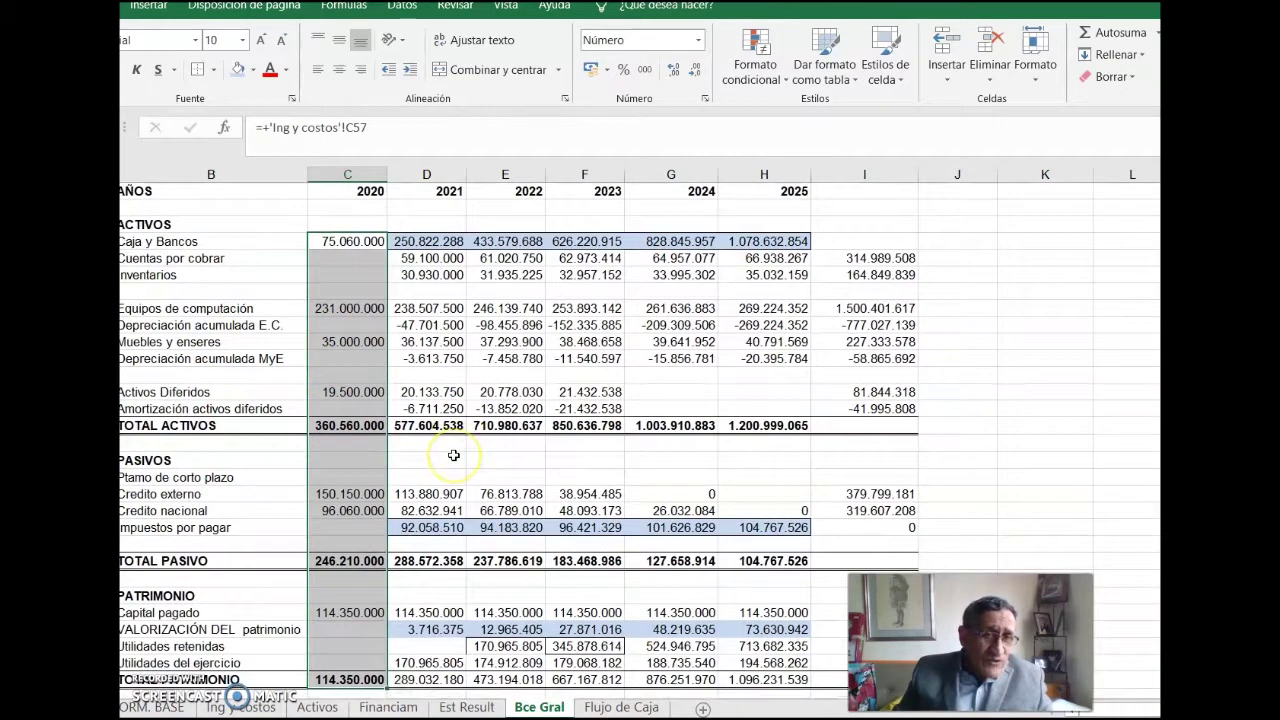
scroll(453, 455, down, 1)
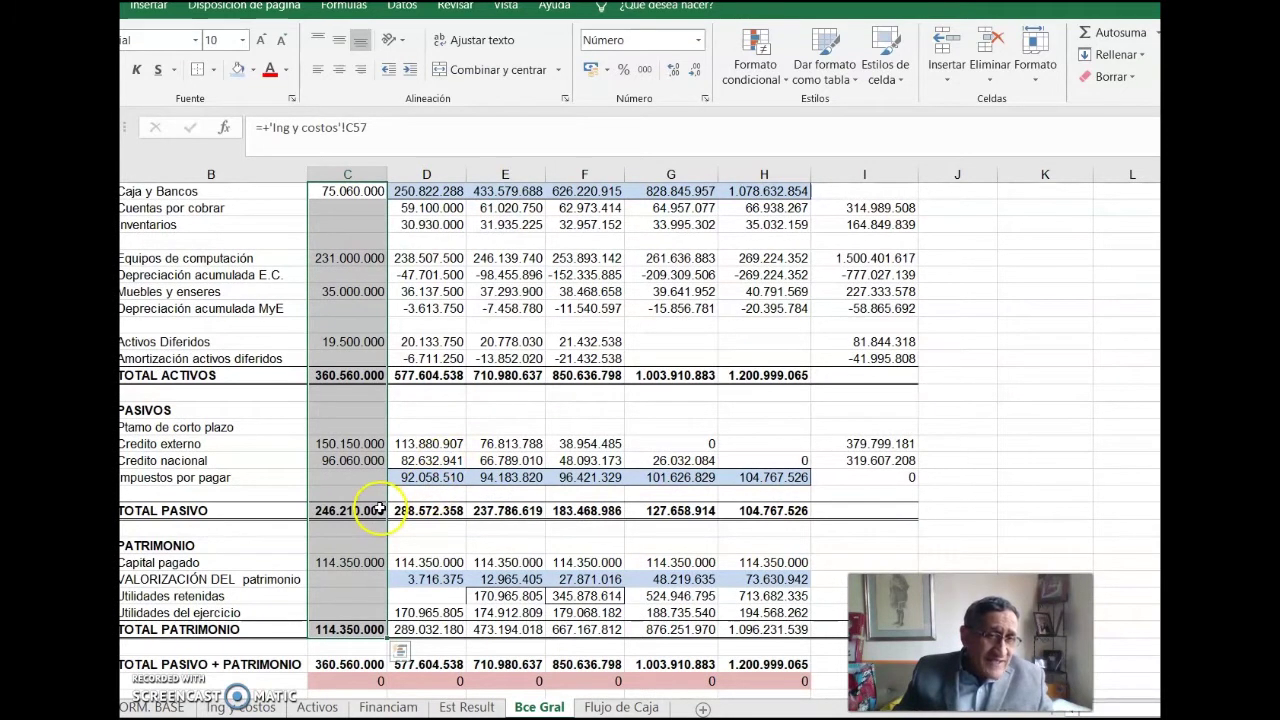
click(345, 510)
click(327, 630)
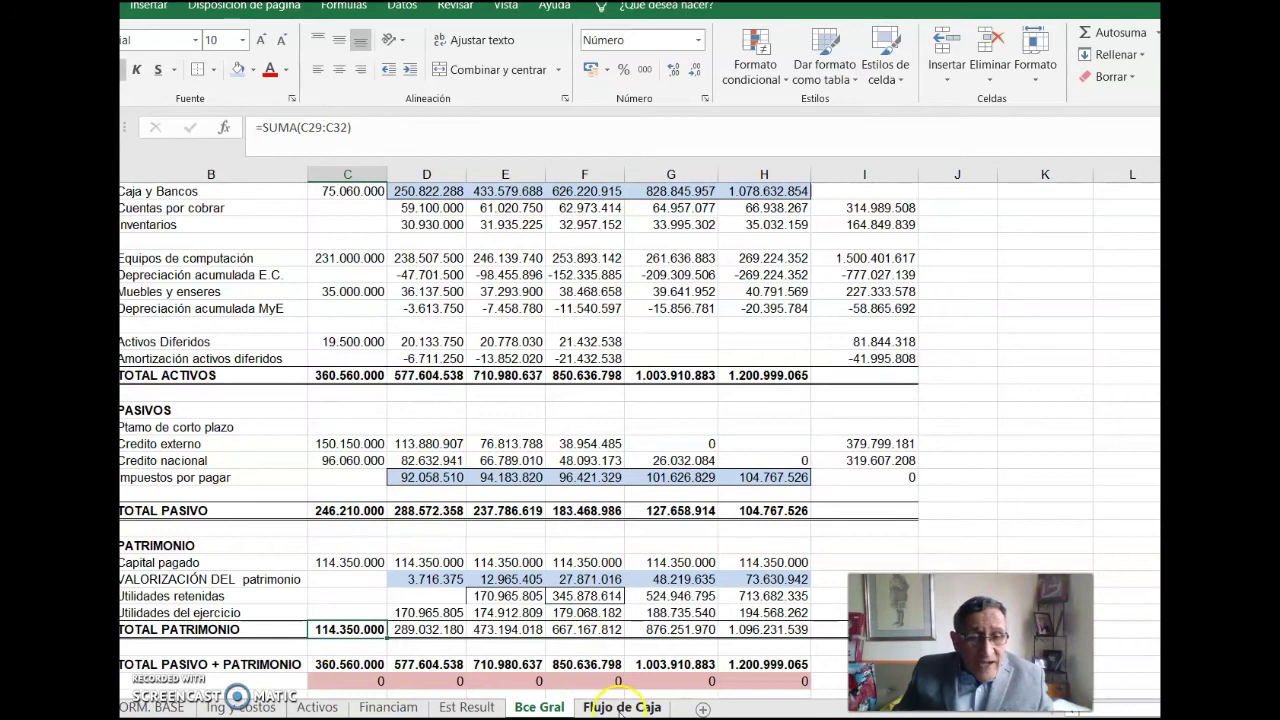
Compare Flujo de Caja's 2020 net cash flow with Bce Gral's 2020 TOTAL PASIVO + PATRIMONIO (360.560.000).
click(621, 707)
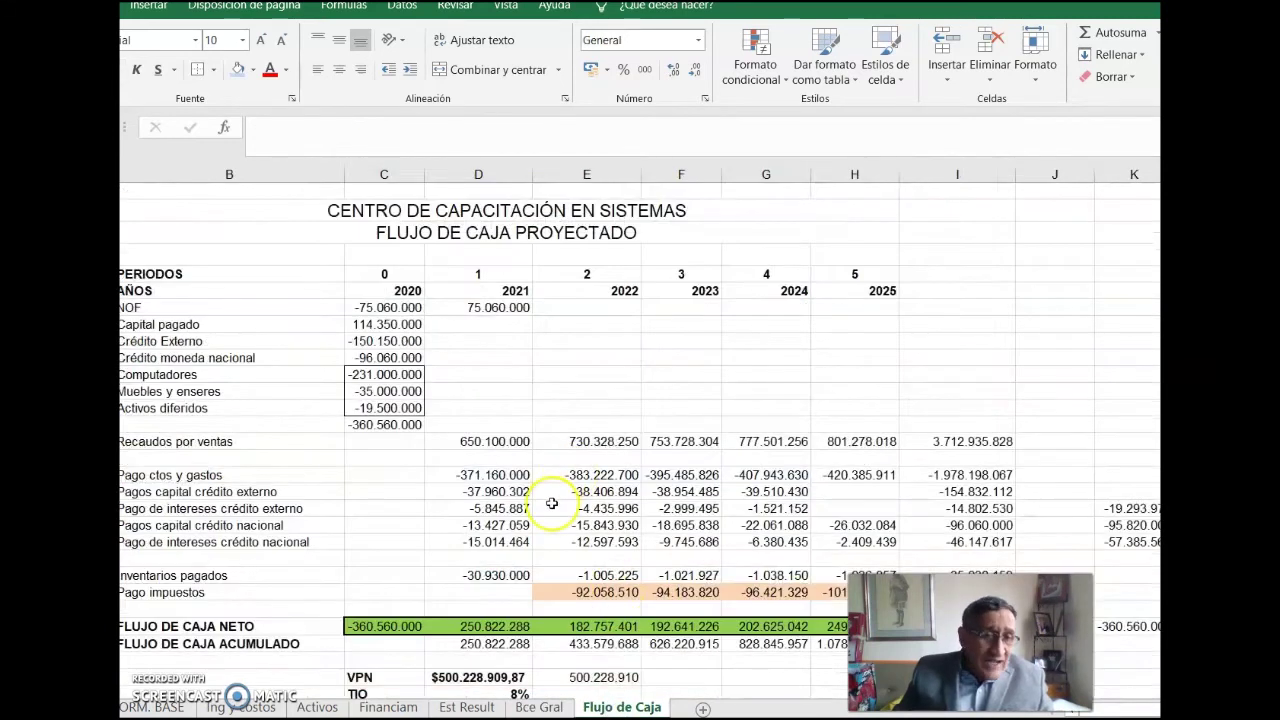
scroll(551, 503, down, 1)
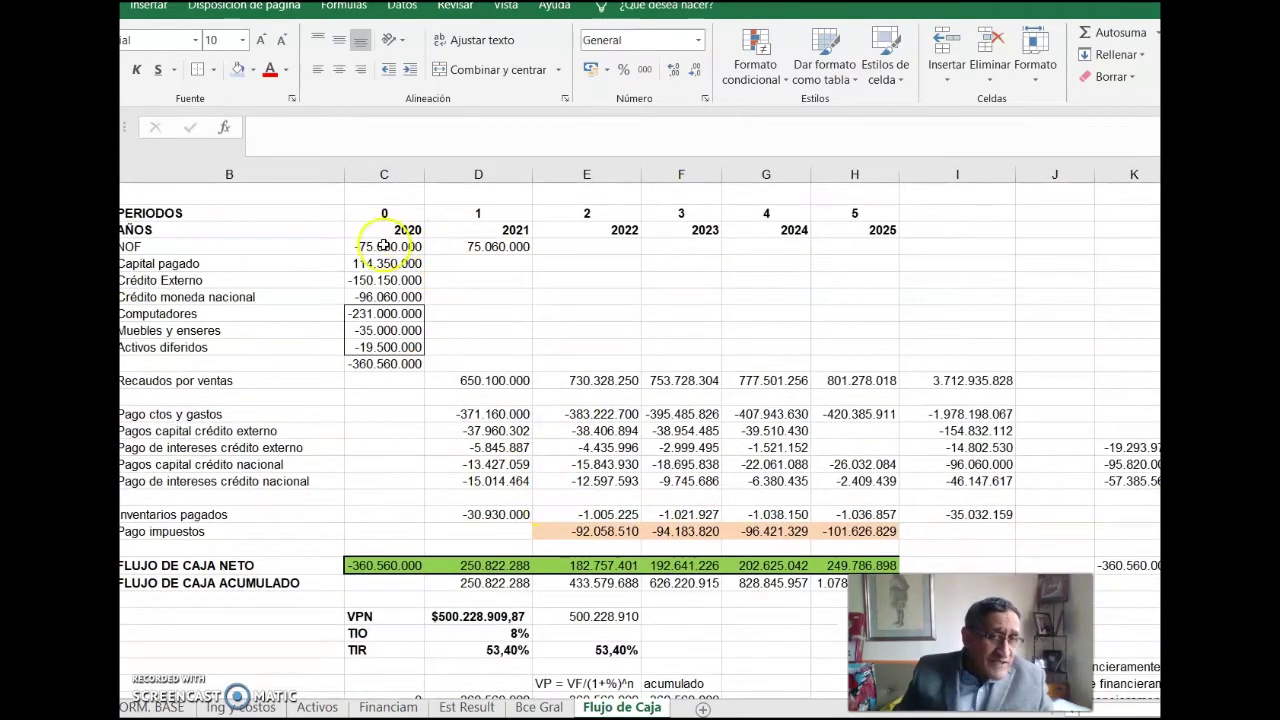
click(357, 565)
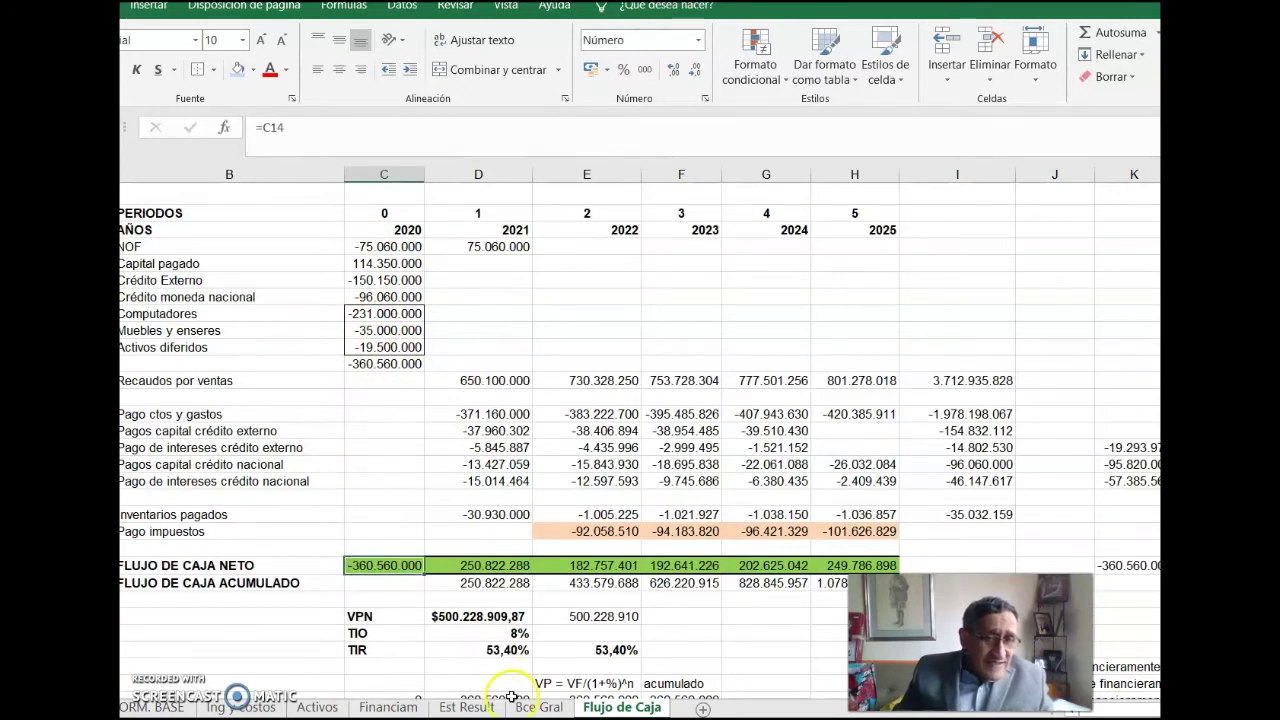
click(523, 708)
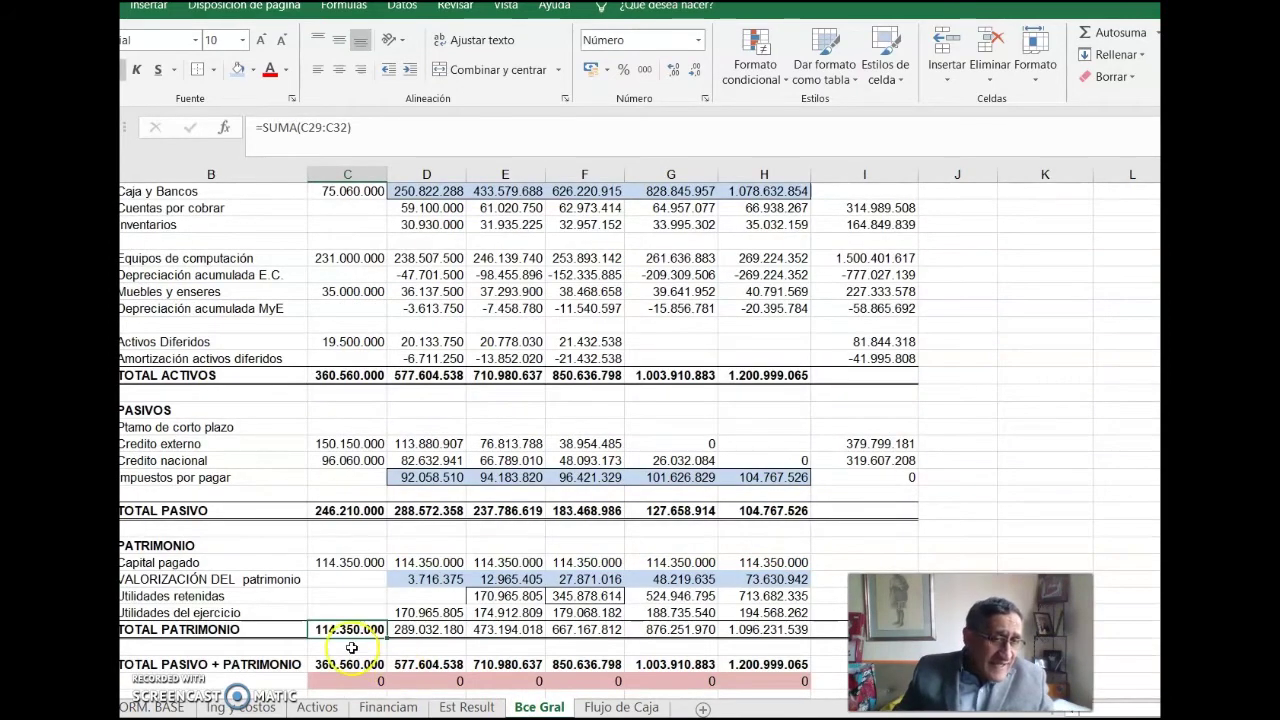
key(Down)
key(Down)
click(536, 708)
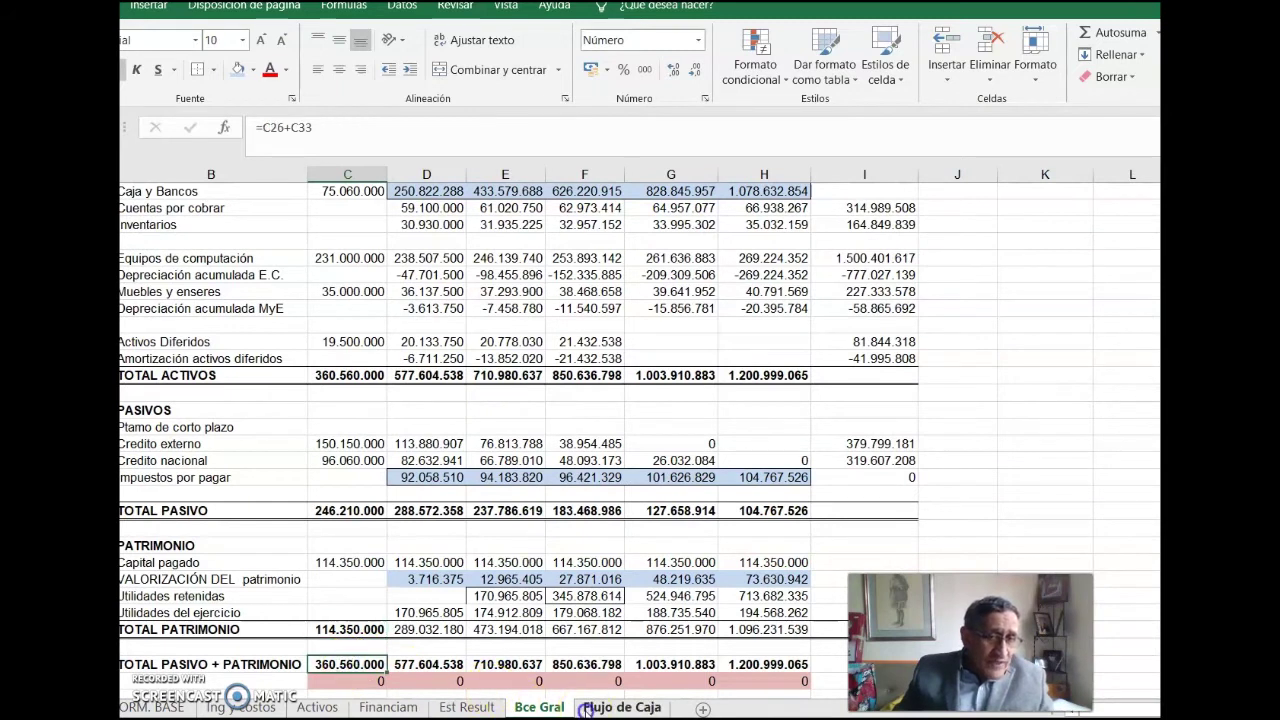
click(590, 709)
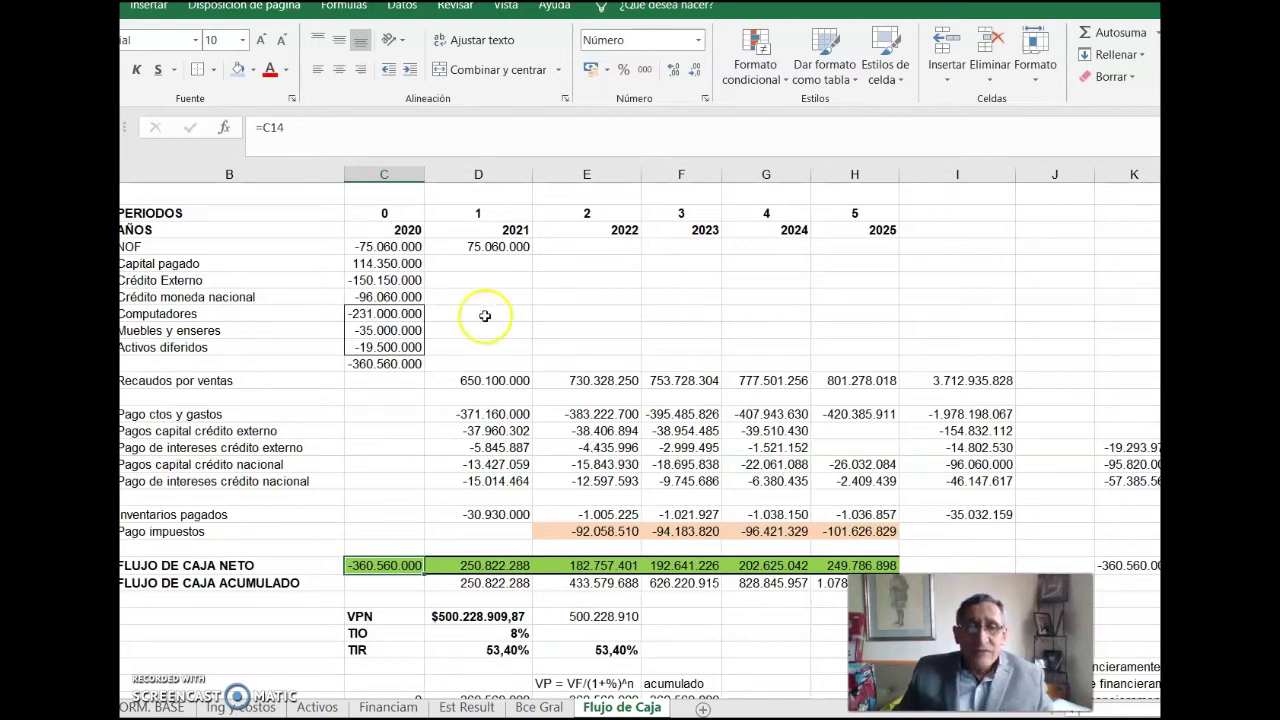
drag(463, 380, 576, 380)
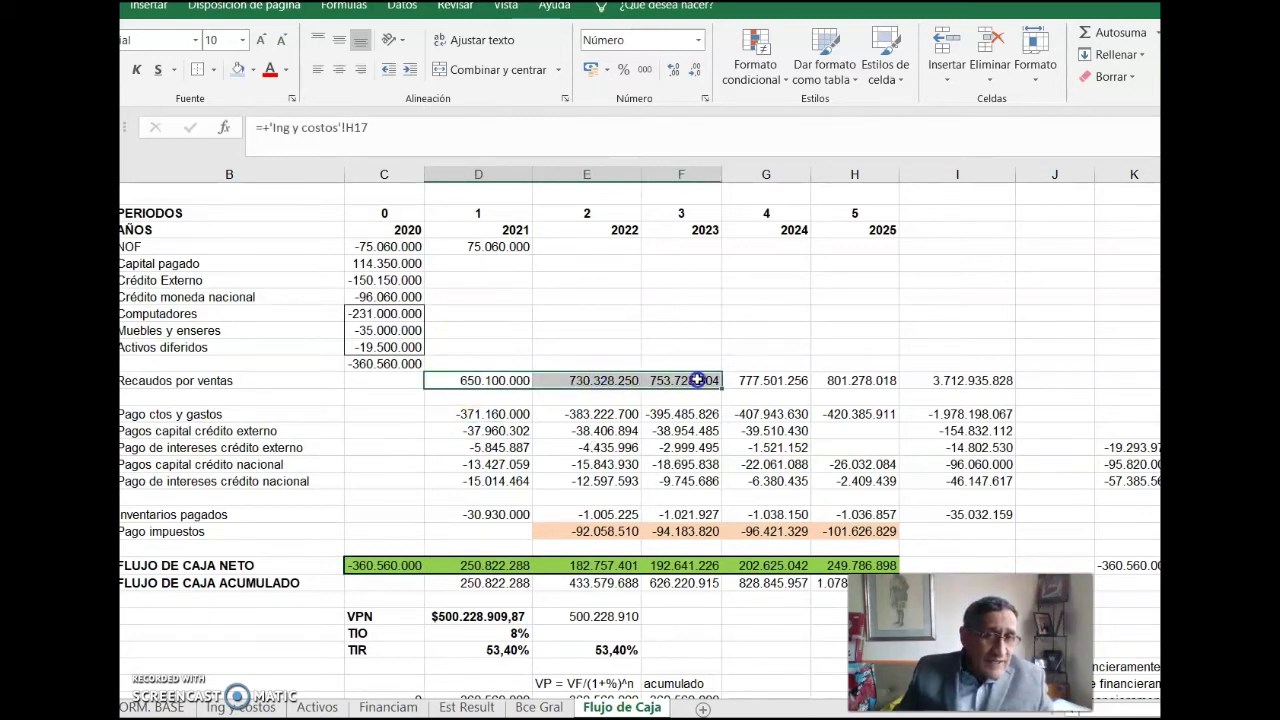
drag(576, 380, 818, 380)
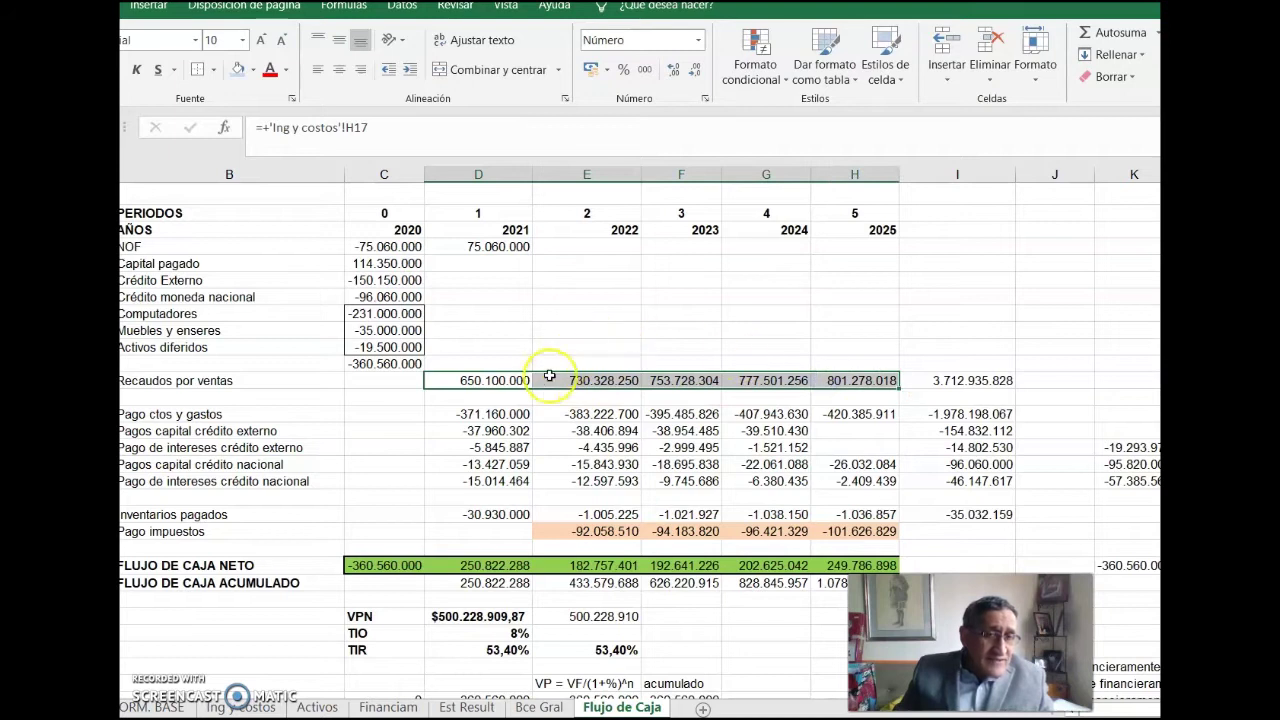
click(471, 413)
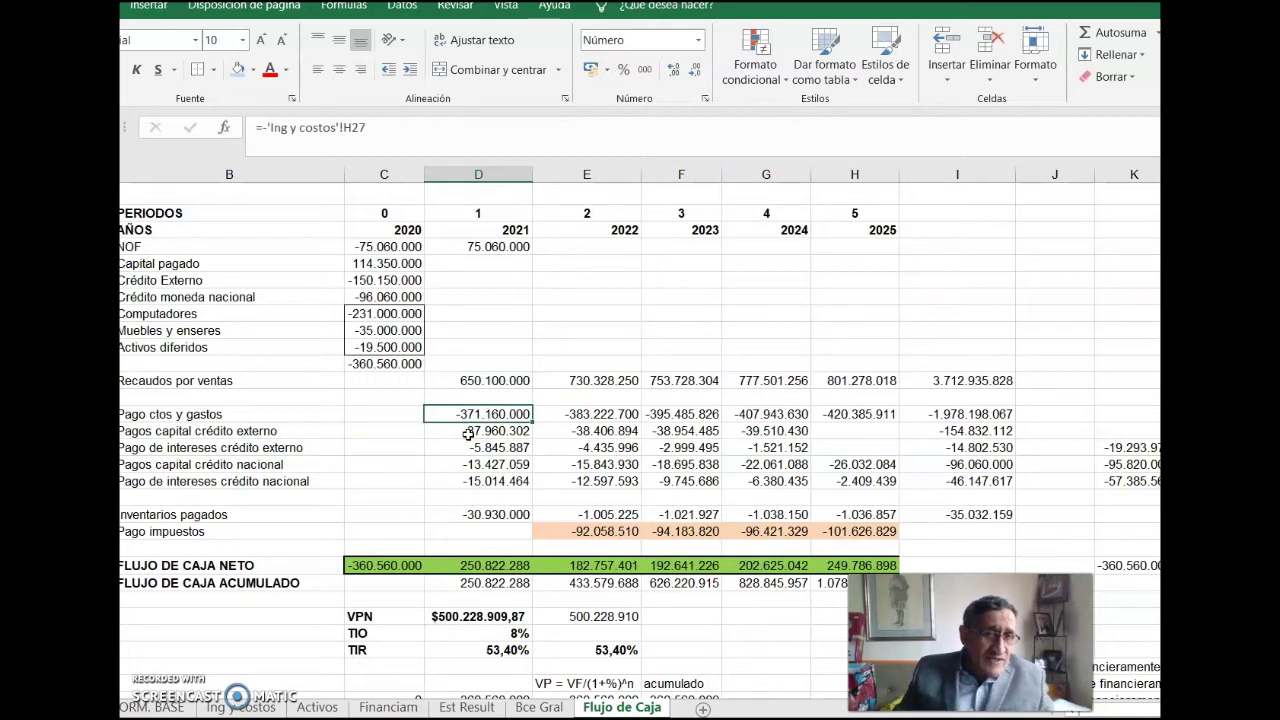
click(467, 431)
click(468, 447)
click(469, 463)
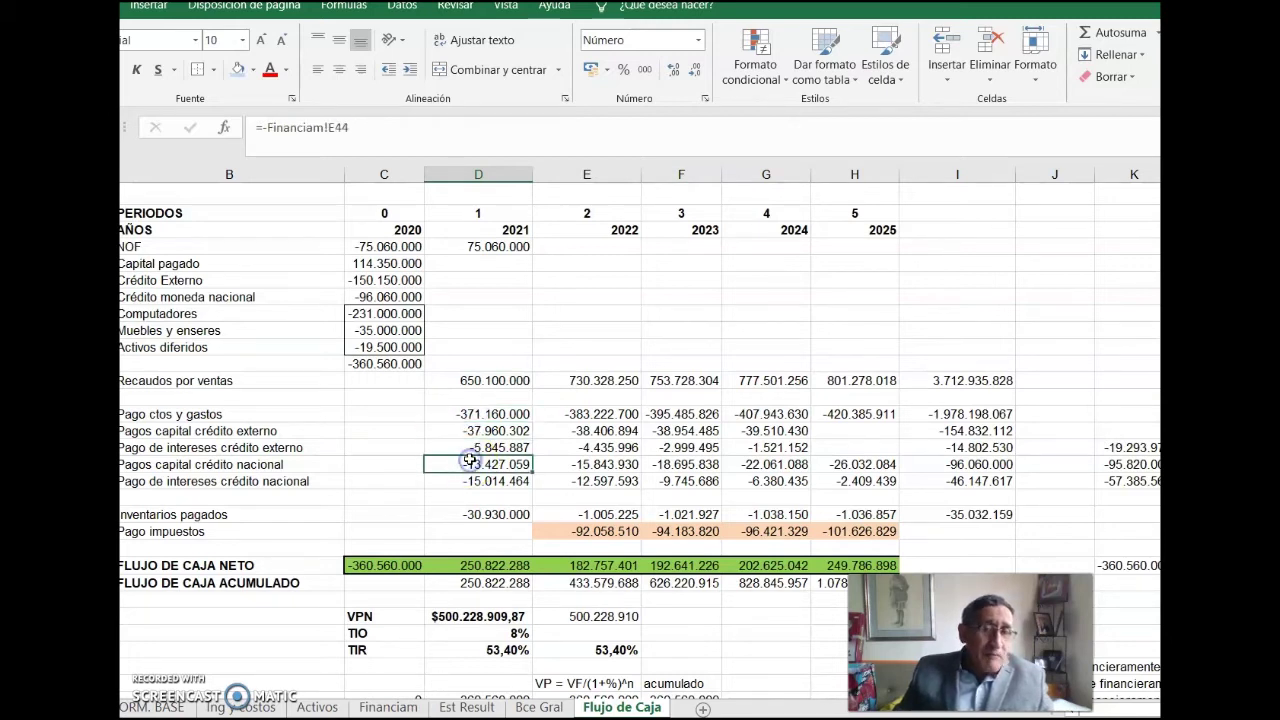
click(472, 447)
click(476, 477)
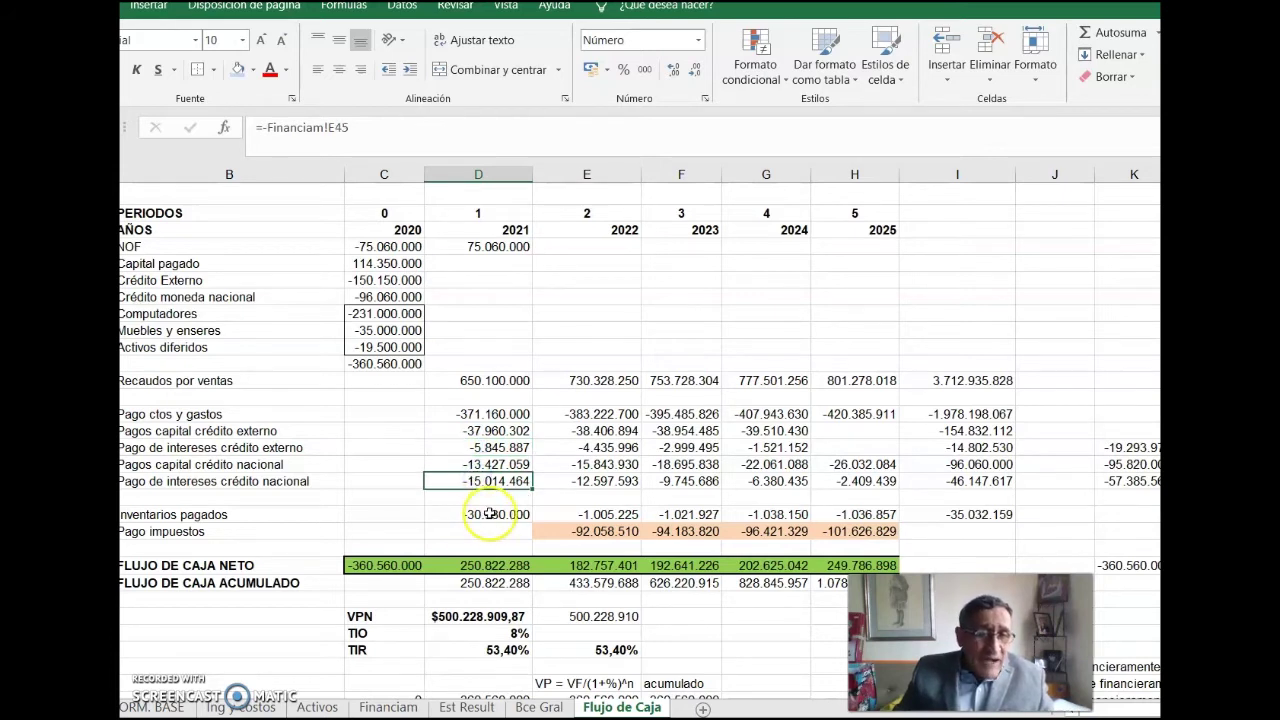
click(491, 515)
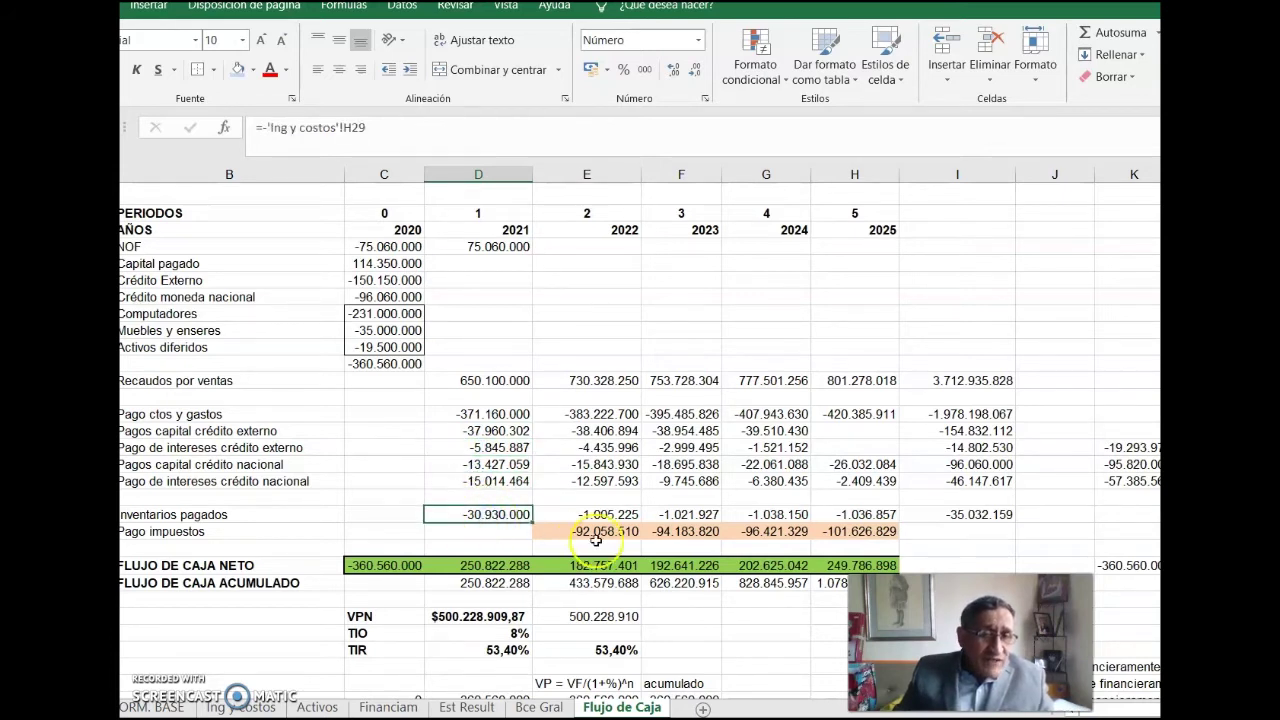
drag(588, 530, 851, 532)
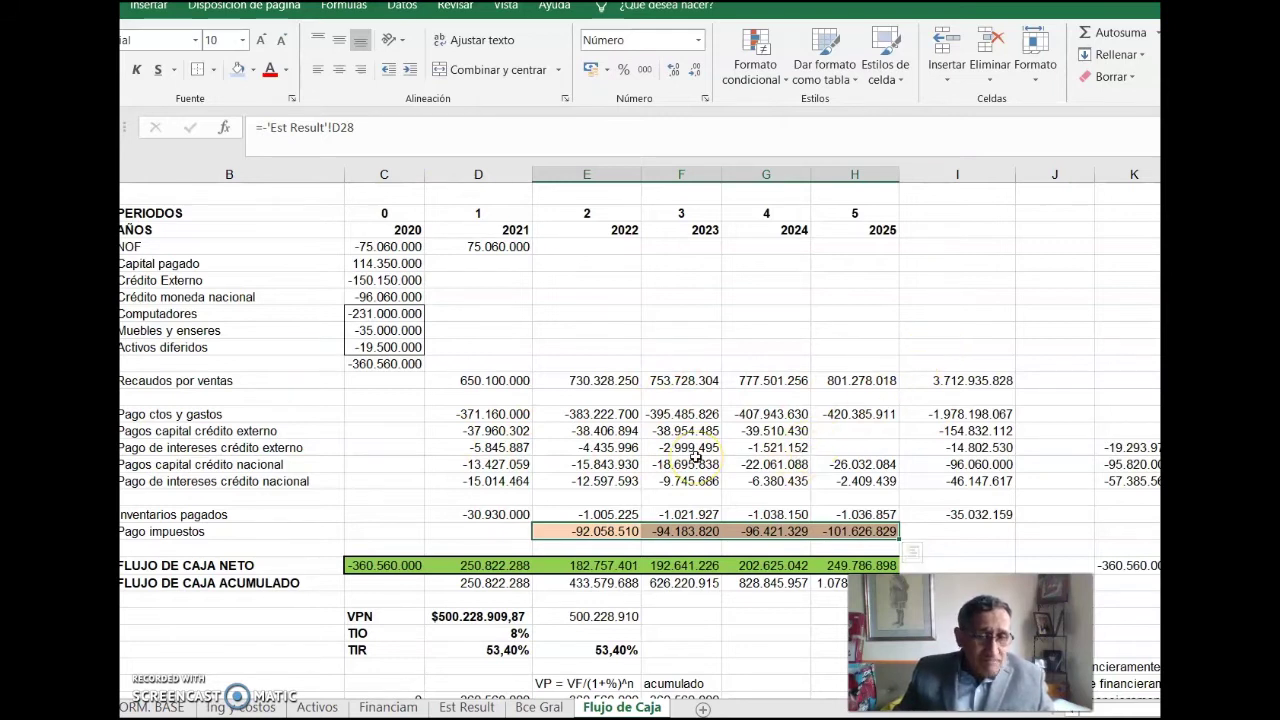
On Bce Gral, read the 2021 equity valuation formula (3.716.375) and the 2020 total equity sum.
click(549, 708)
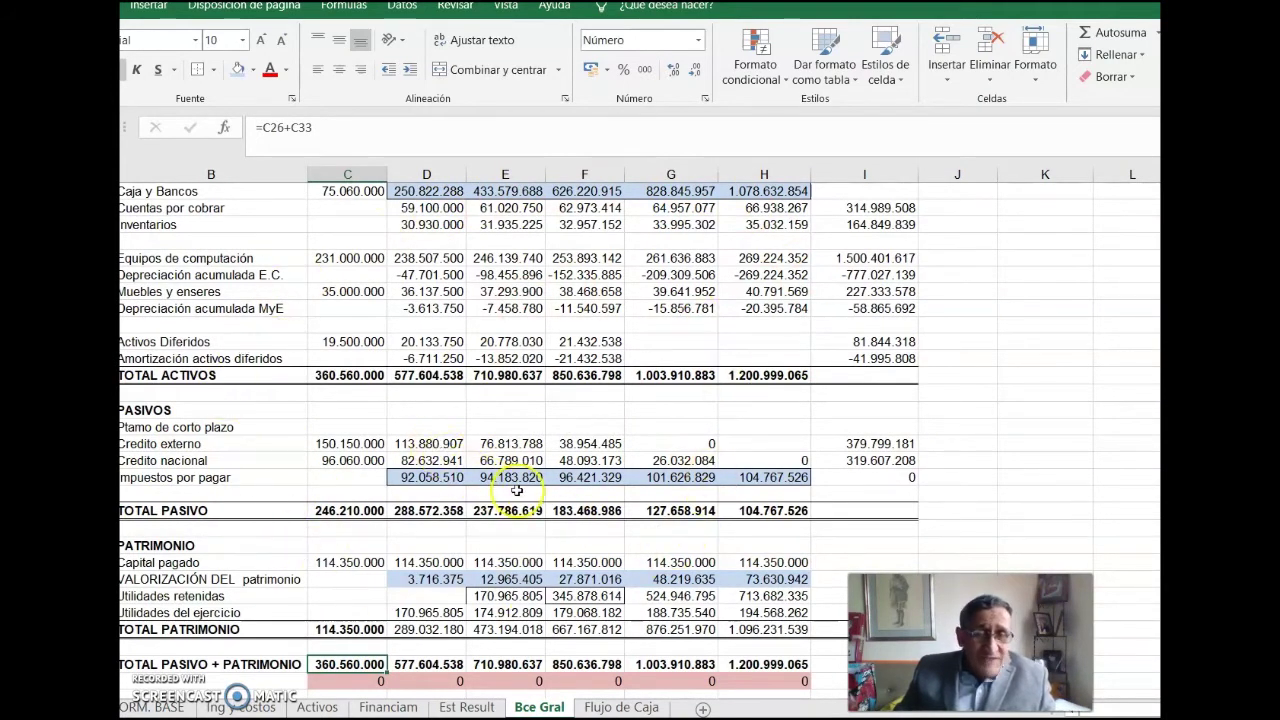
scroll(590, 462, down, 1)
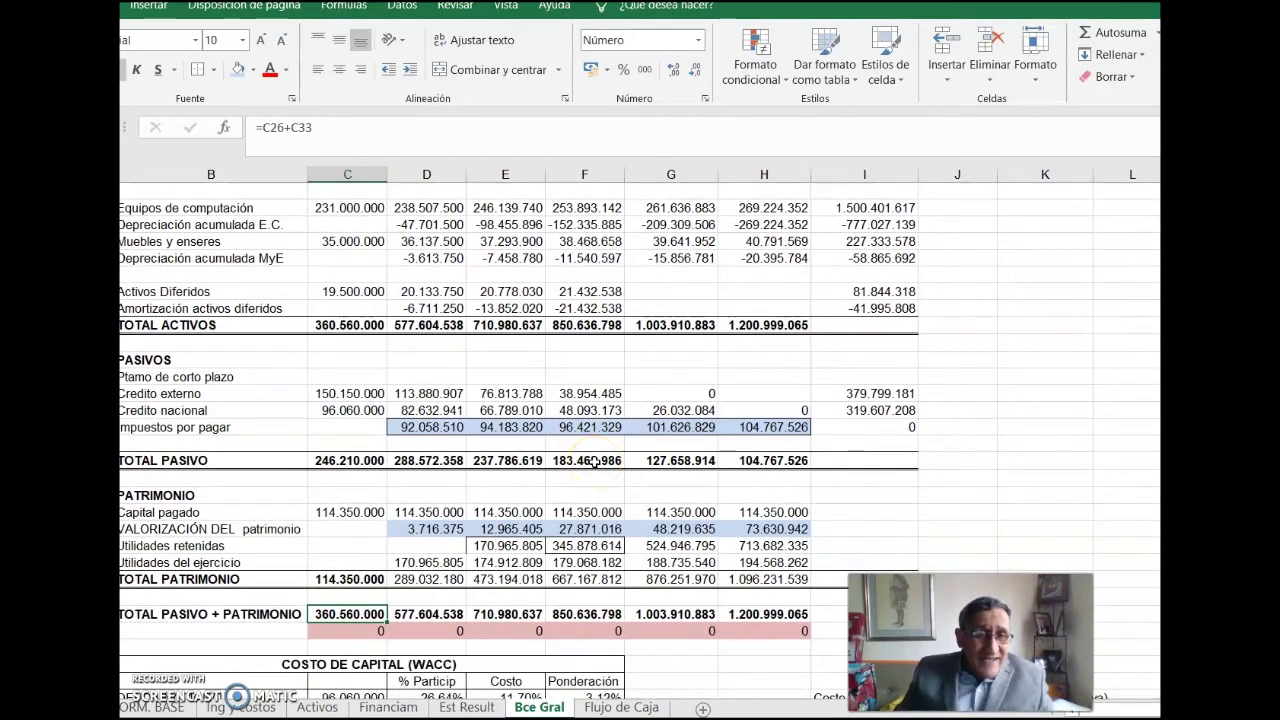
click(432, 531)
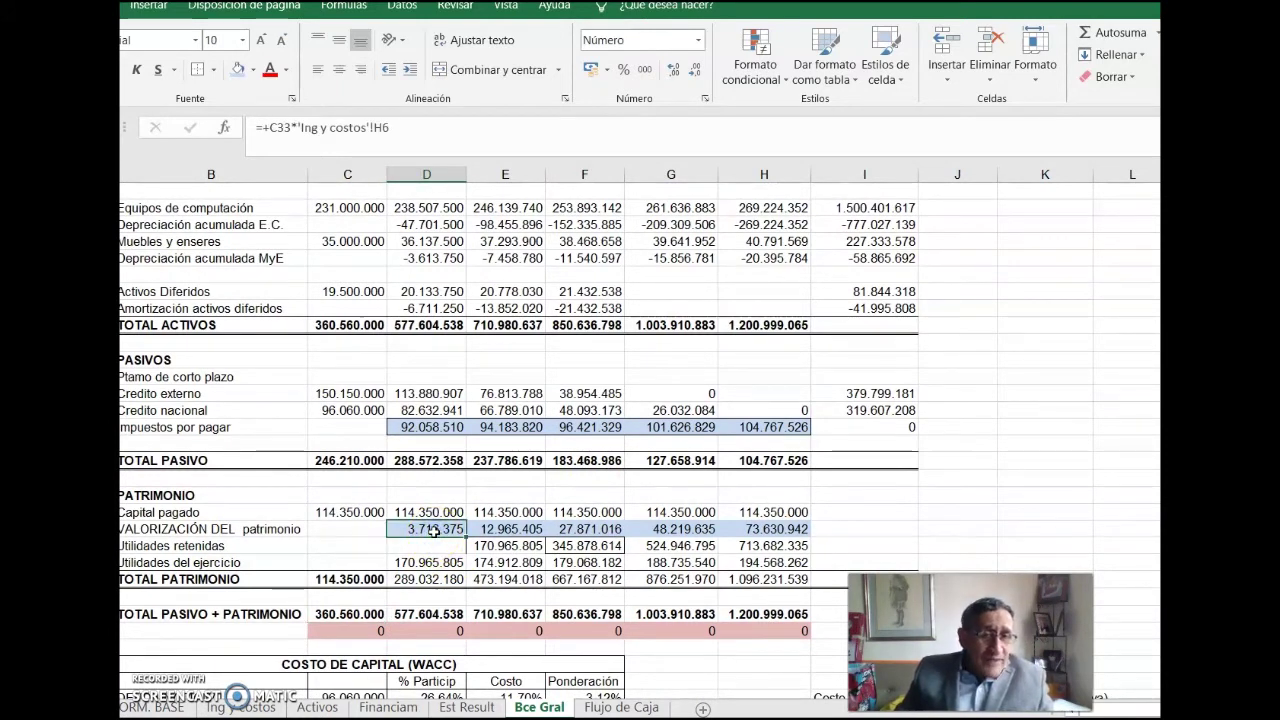
click(336, 578)
click(413, 531)
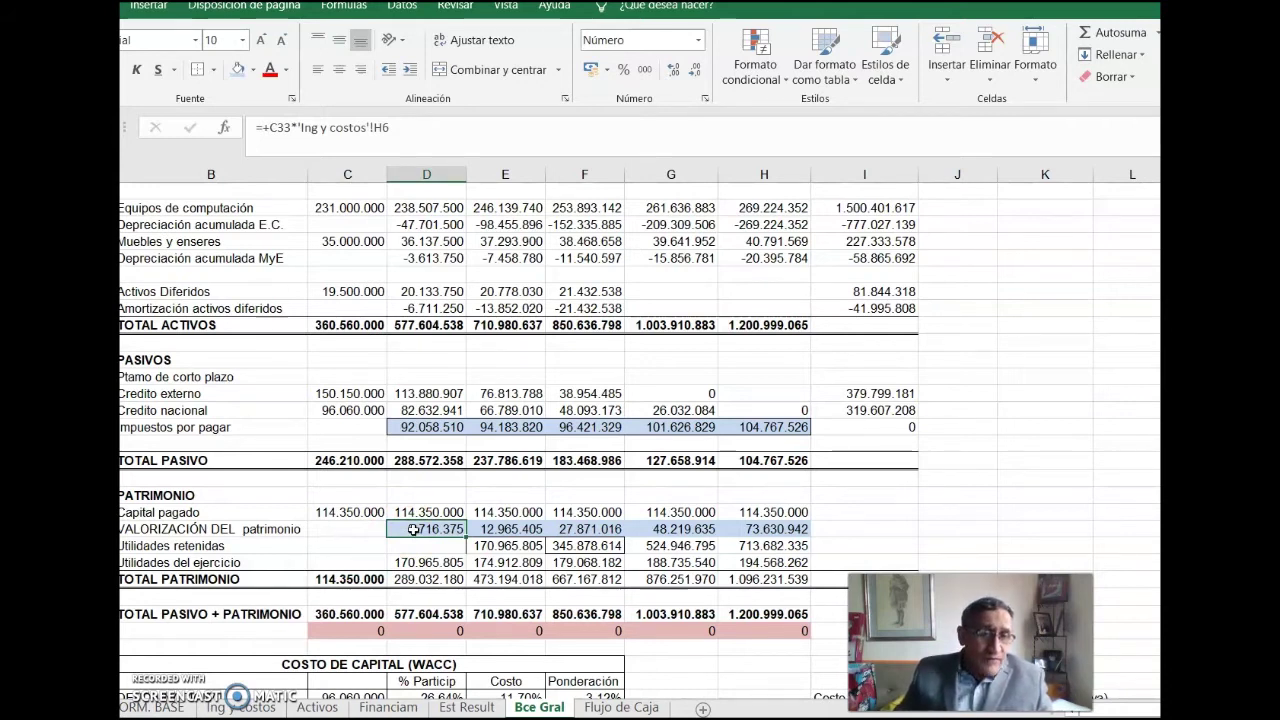
On Est Result, review the 2021 Valorización Patrimonio, net profit and 2021–2023 tax provision figures.
click(484, 709)
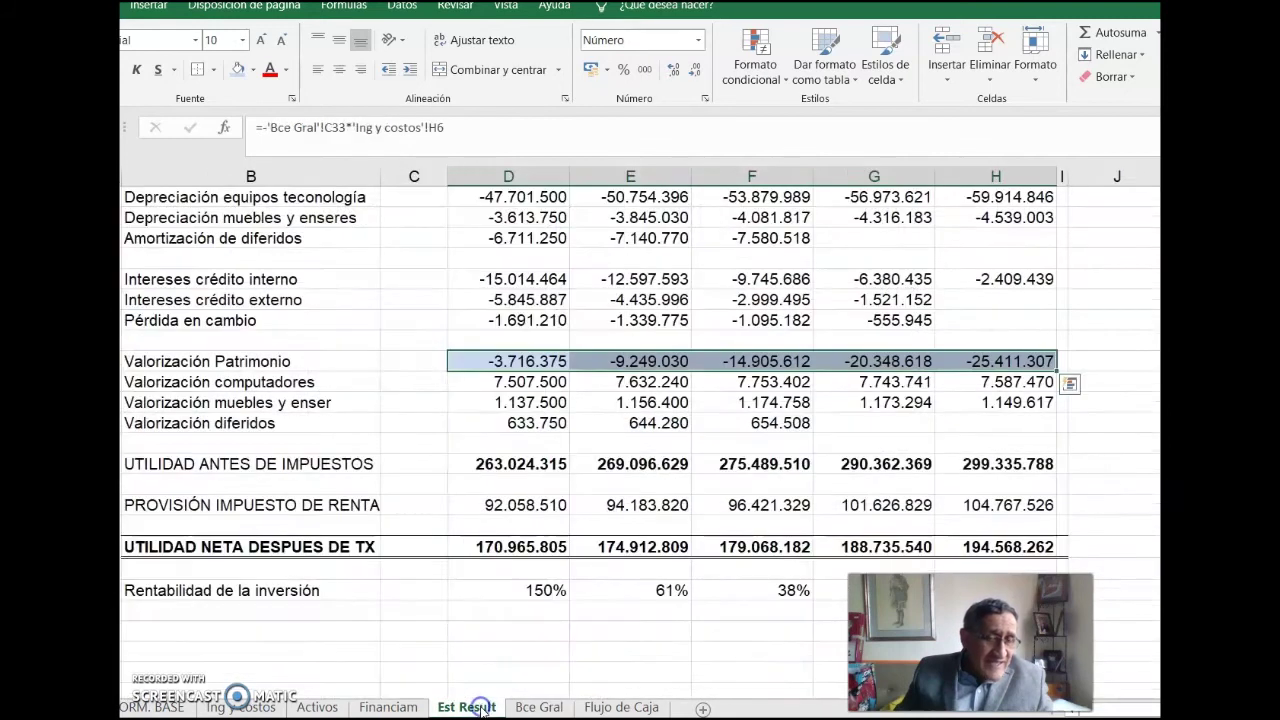
click(497, 367)
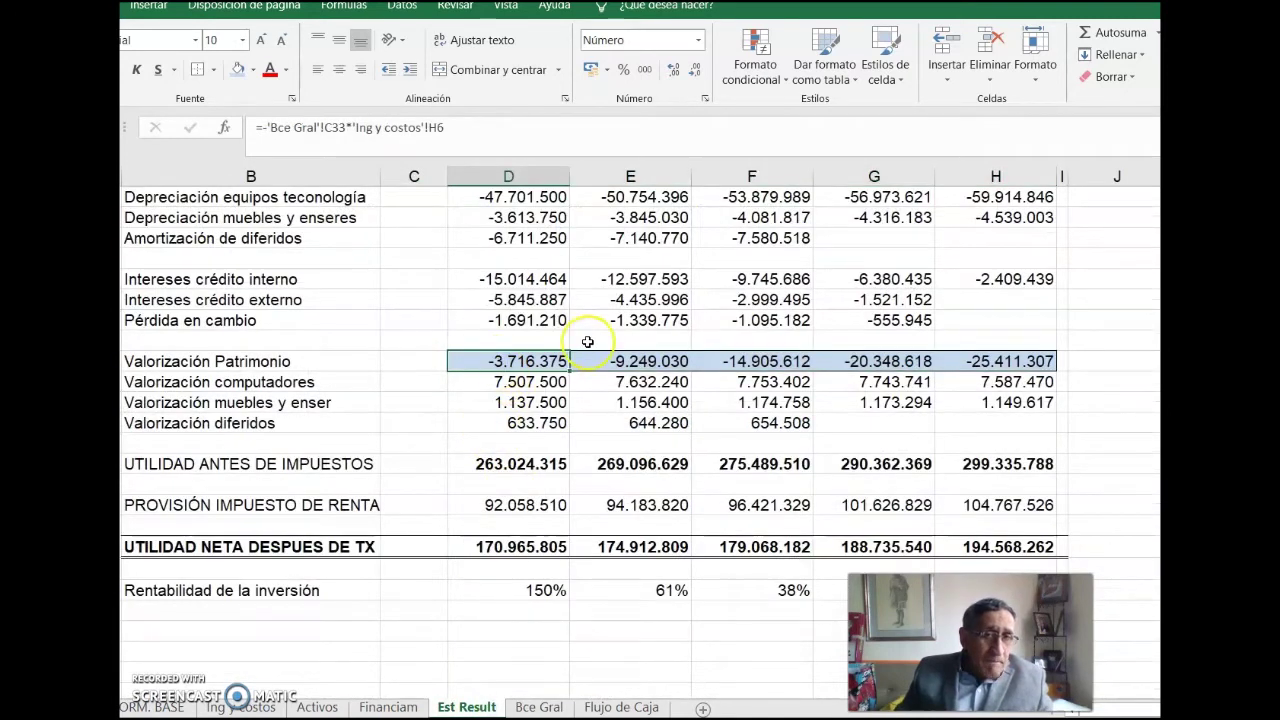
scroll(575, 345, up, 1)
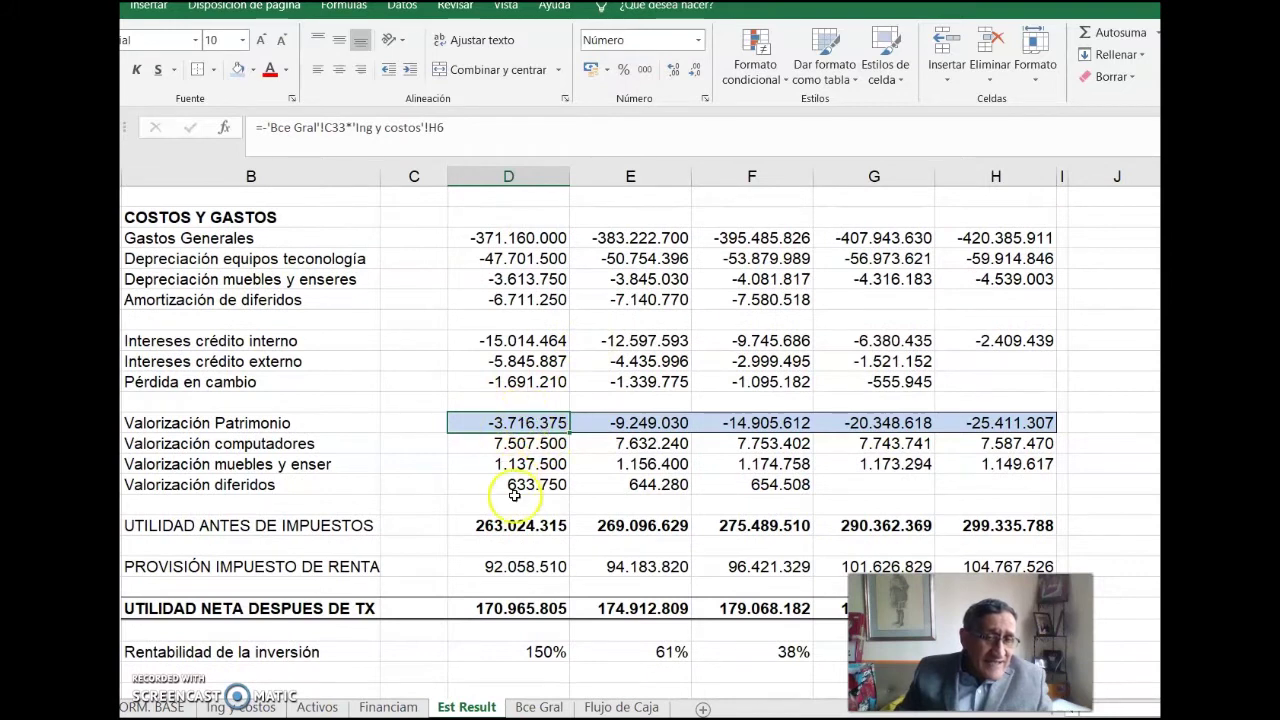
click(507, 612)
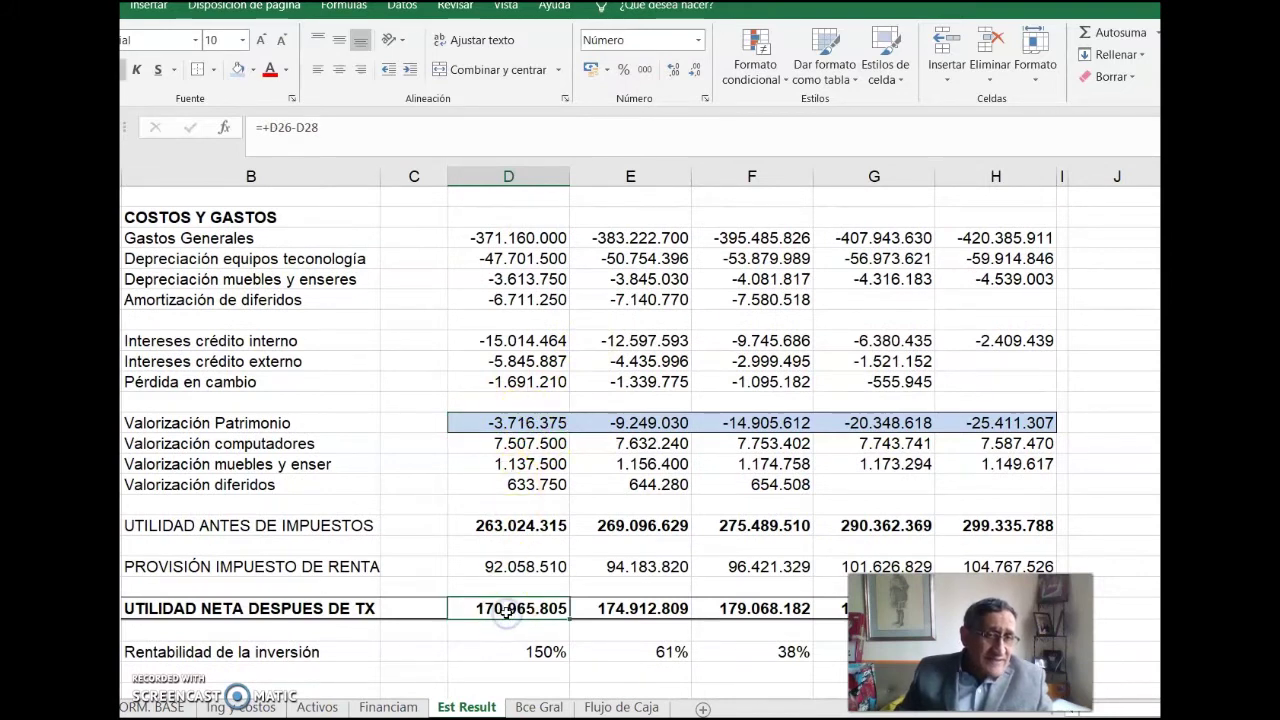
scroll(507, 612, down, 1)
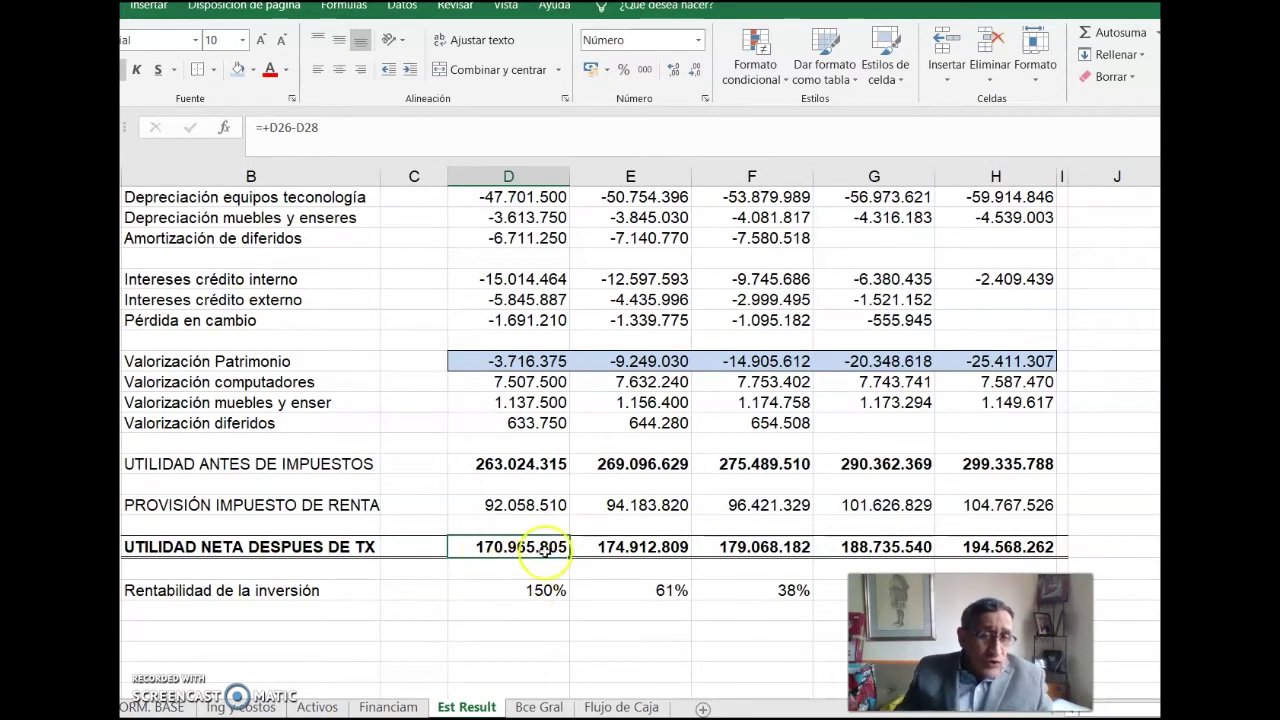
drag(480, 504, 995, 505)
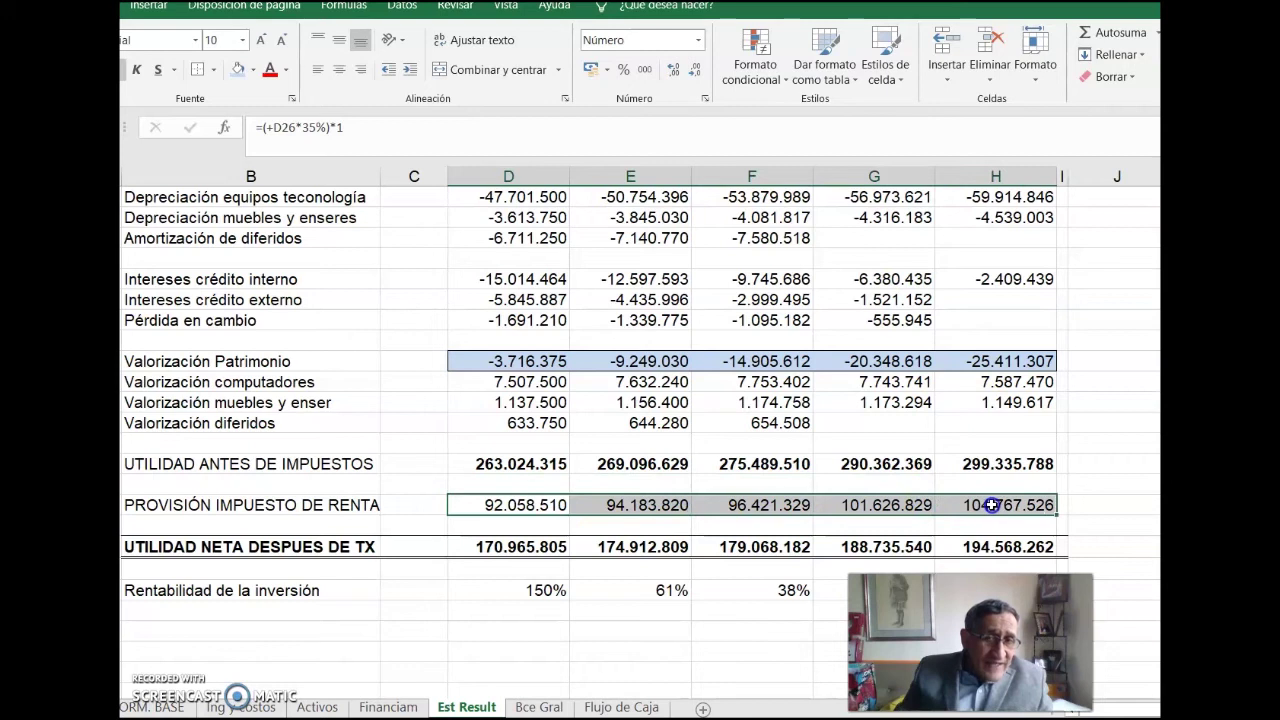
click(538, 707)
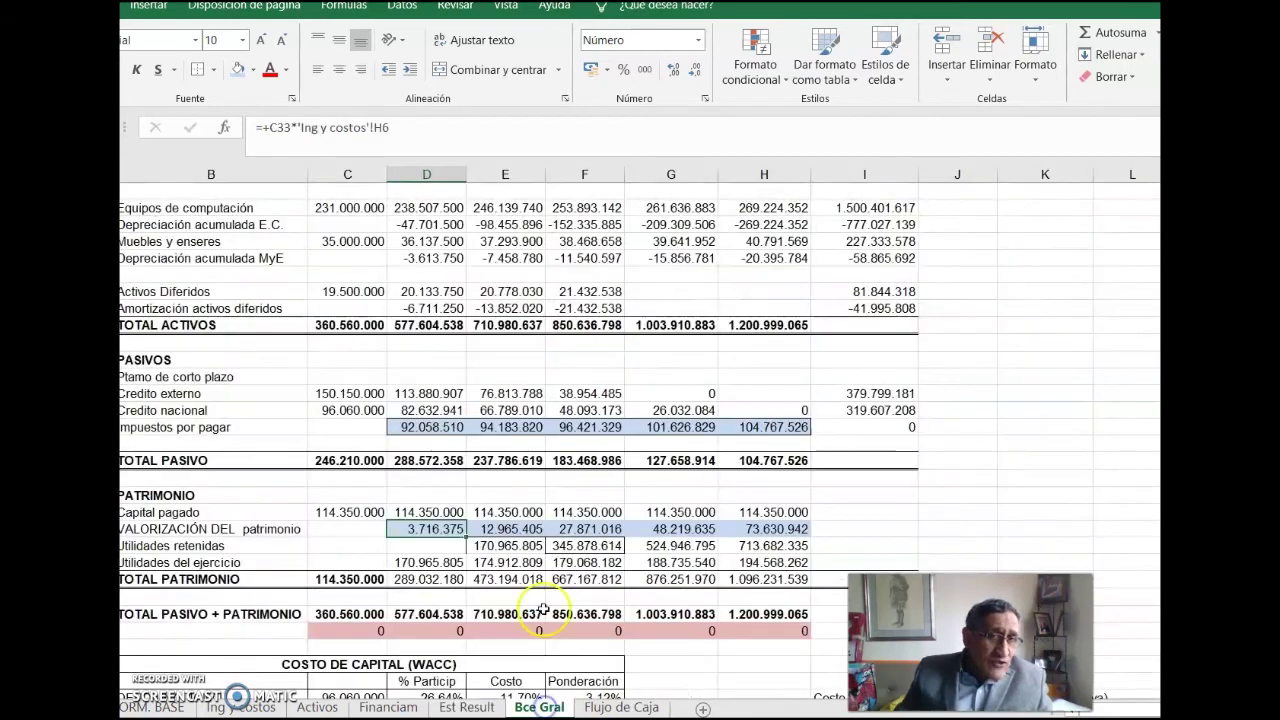
Link Bce Gral's 2021 Impuestos por pagar to Est Result's tax provision of 92.058.510.
click(409, 430)
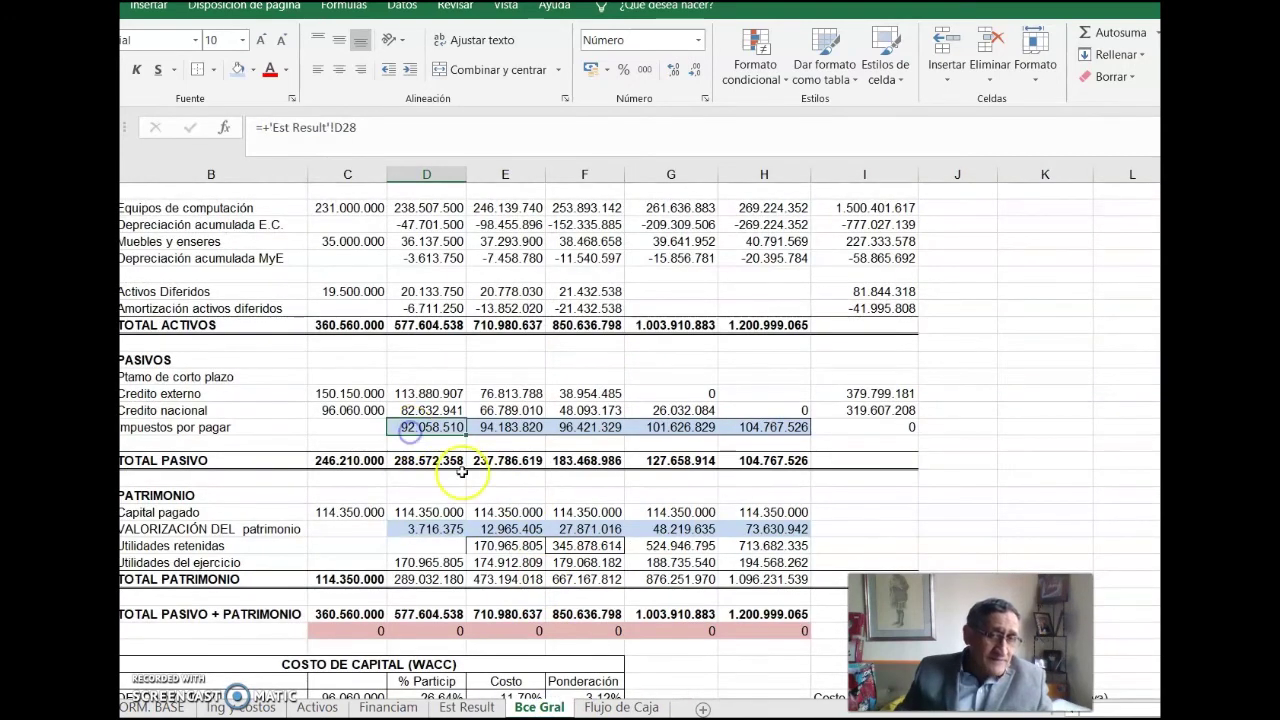
scroll(460, 500, down, 1)
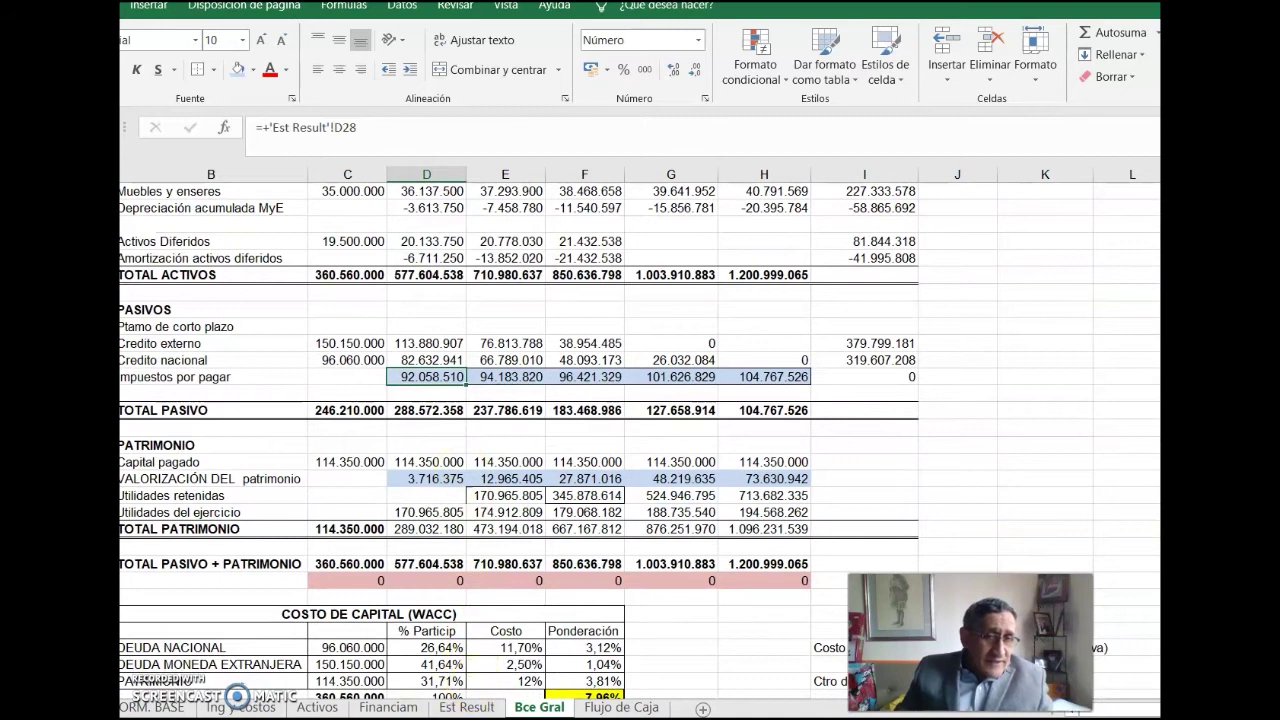
click(466, 707)
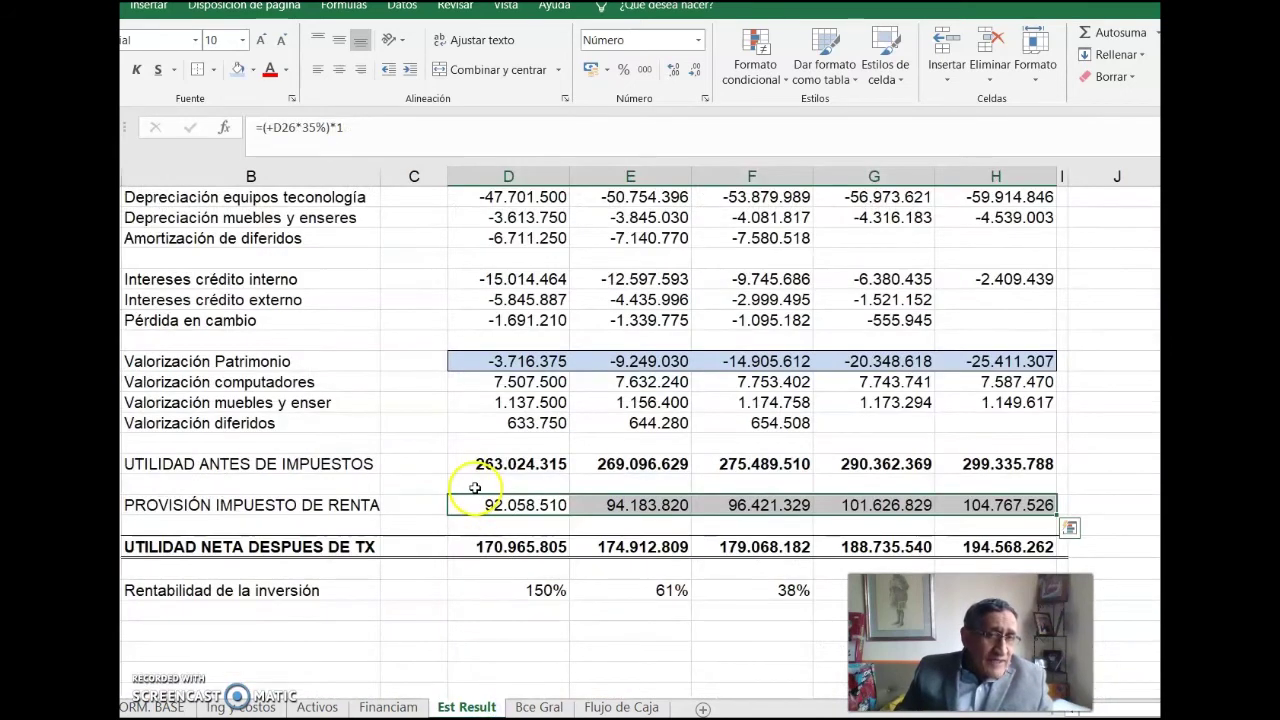
click(503, 550)
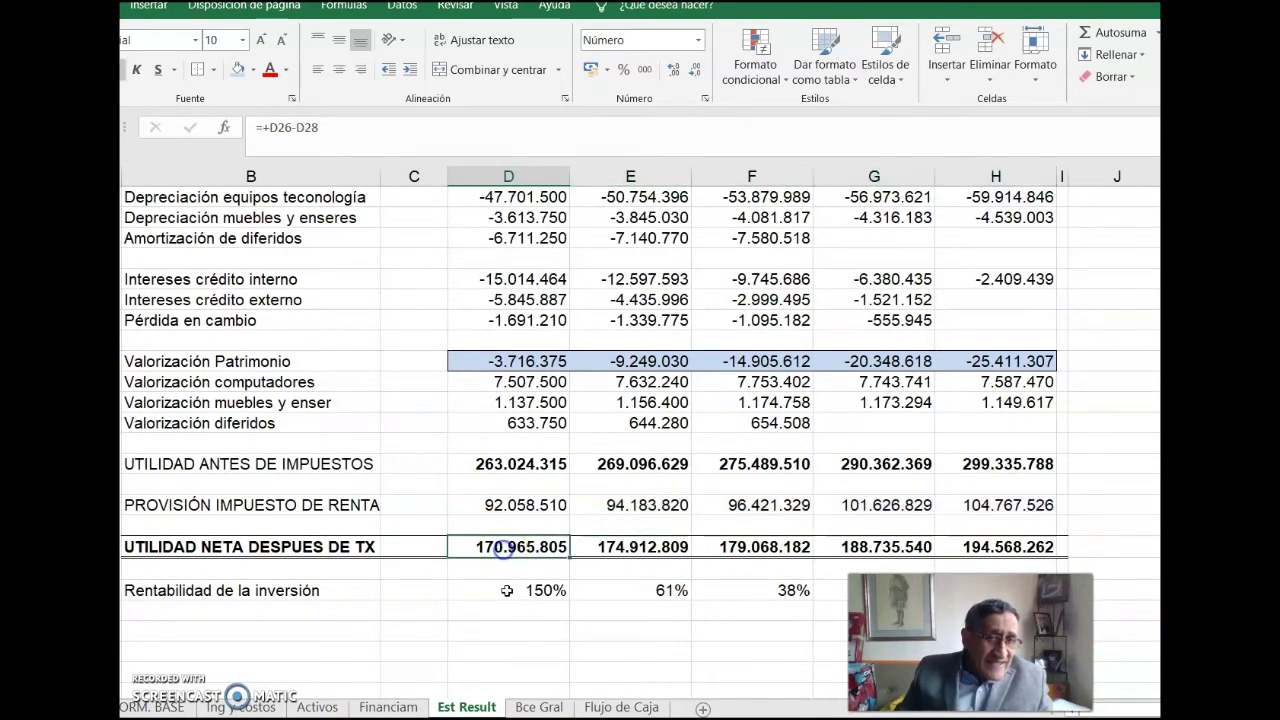
key(Return)
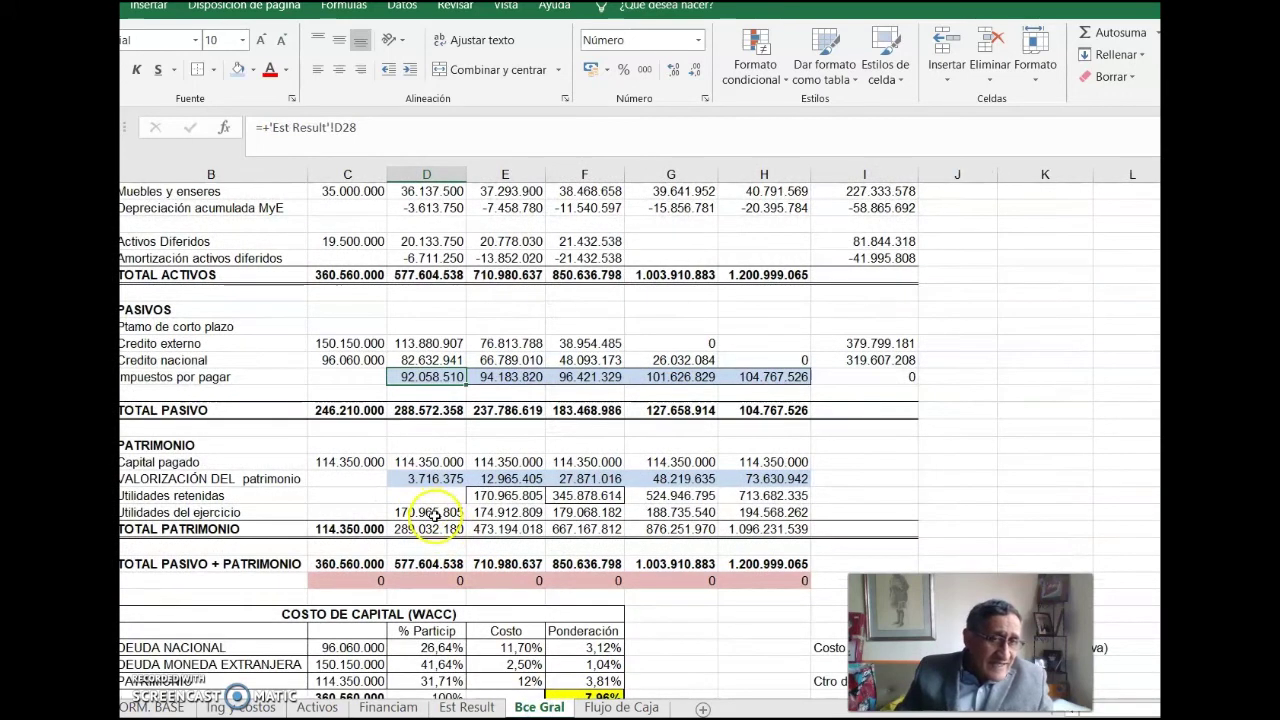
drag(424, 512, 748, 514)
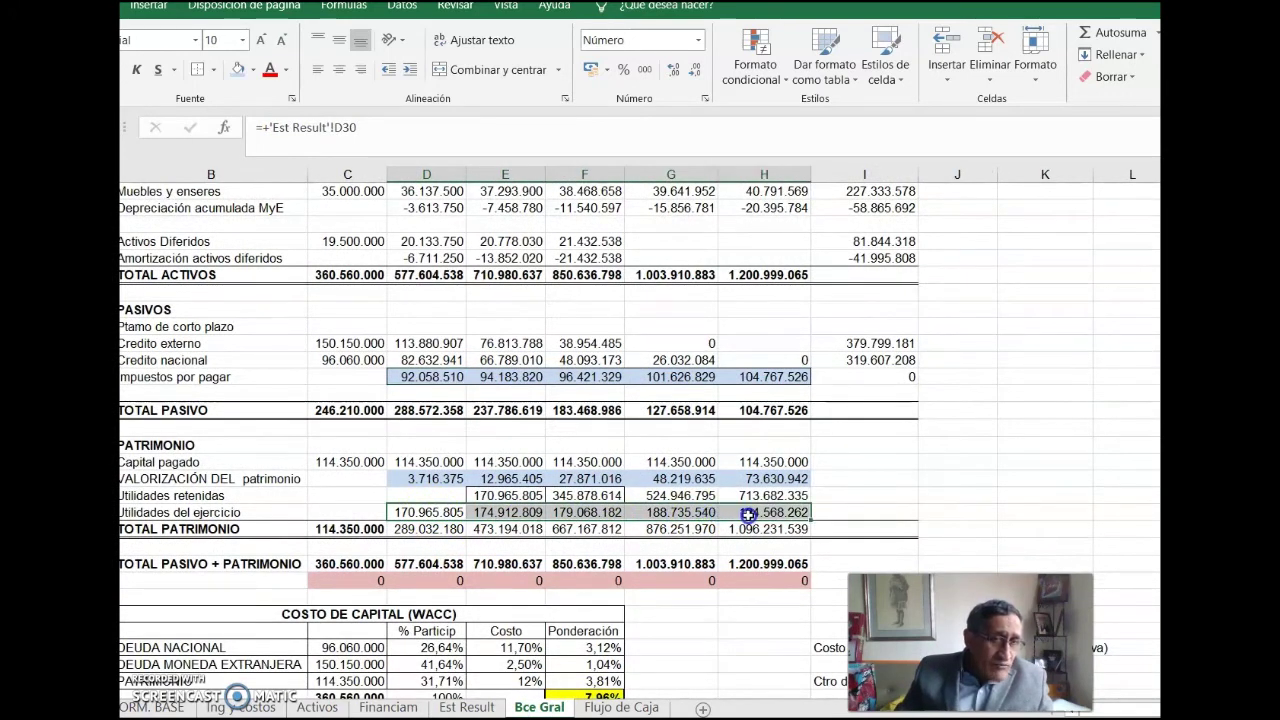
click(460, 706)
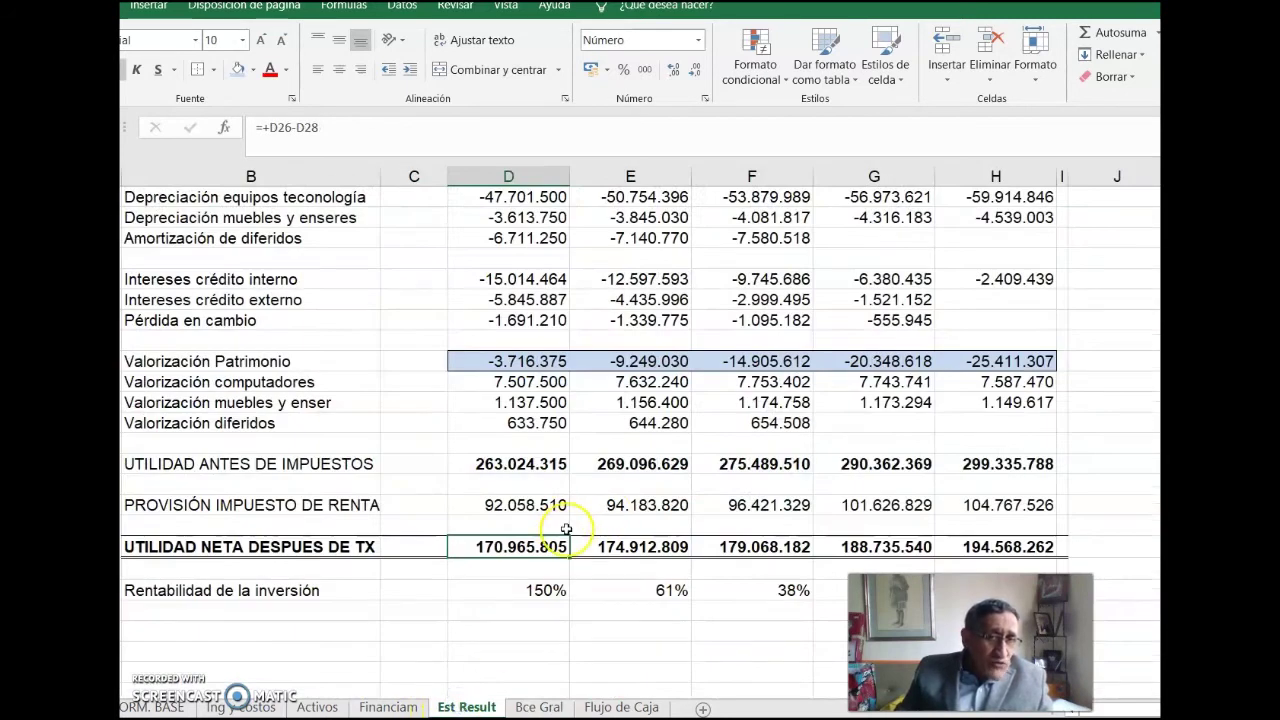
click(537, 505)
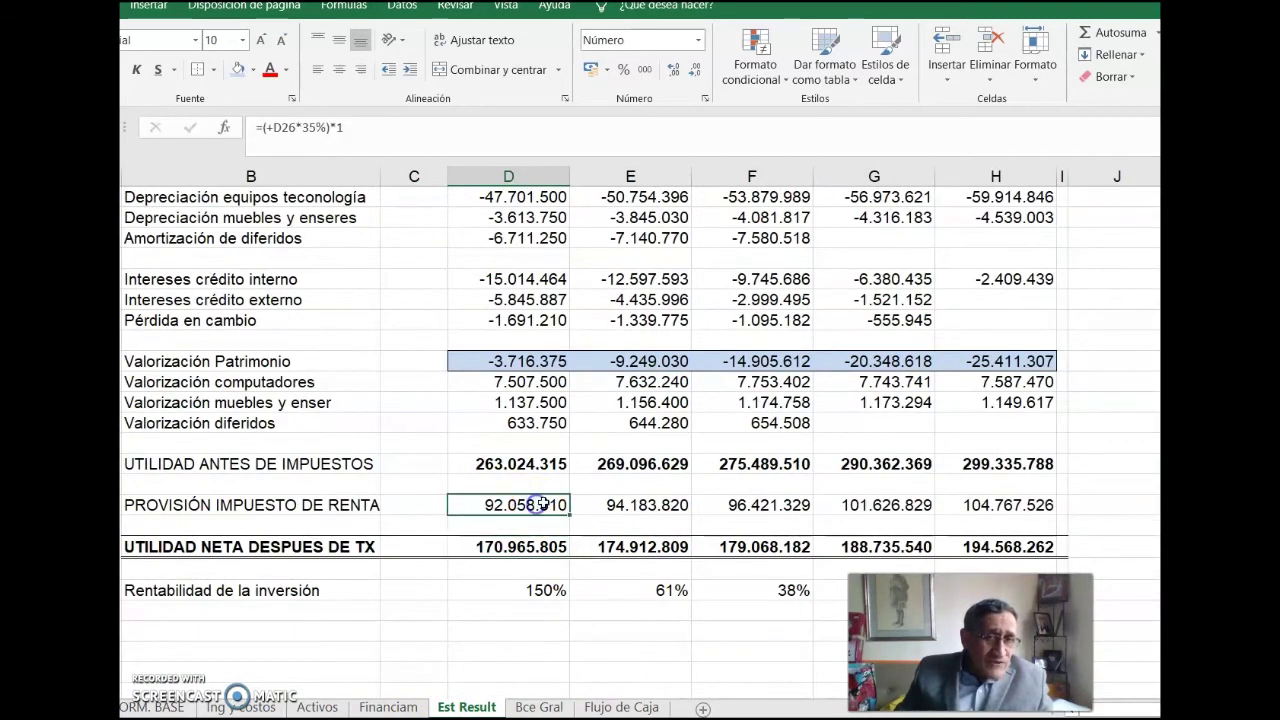
click(624, 707)
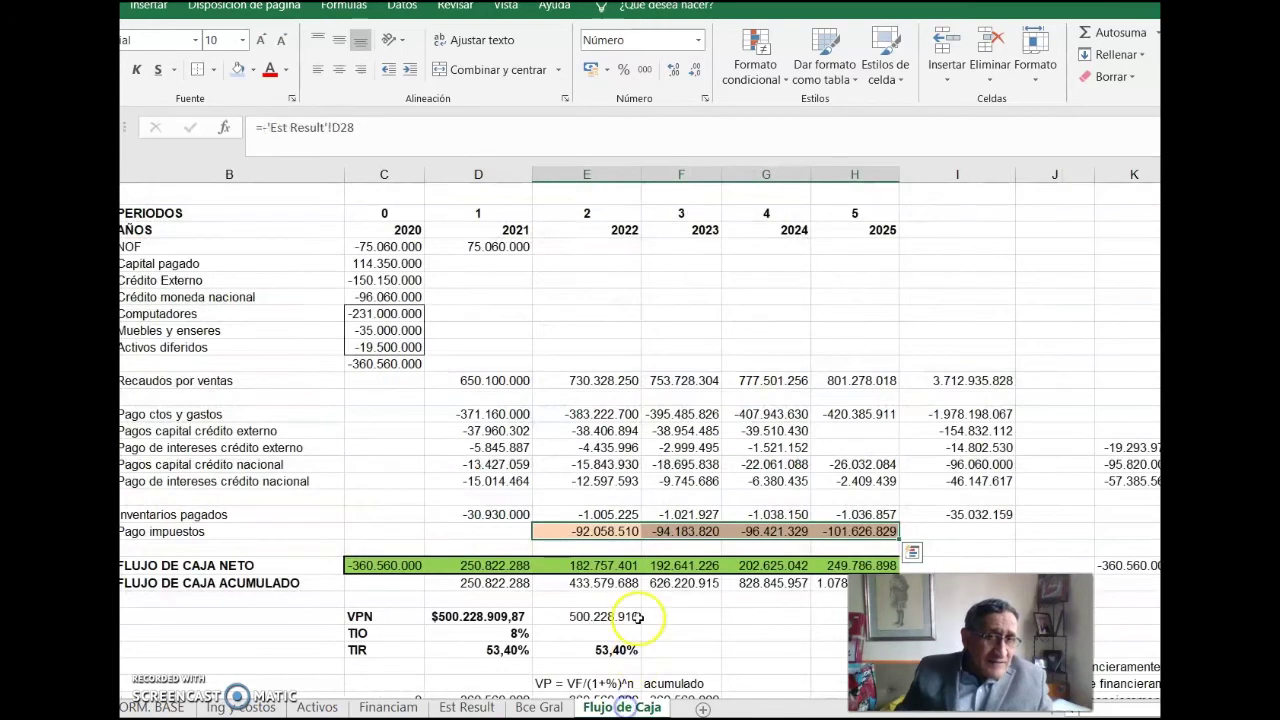
click(586, 531)
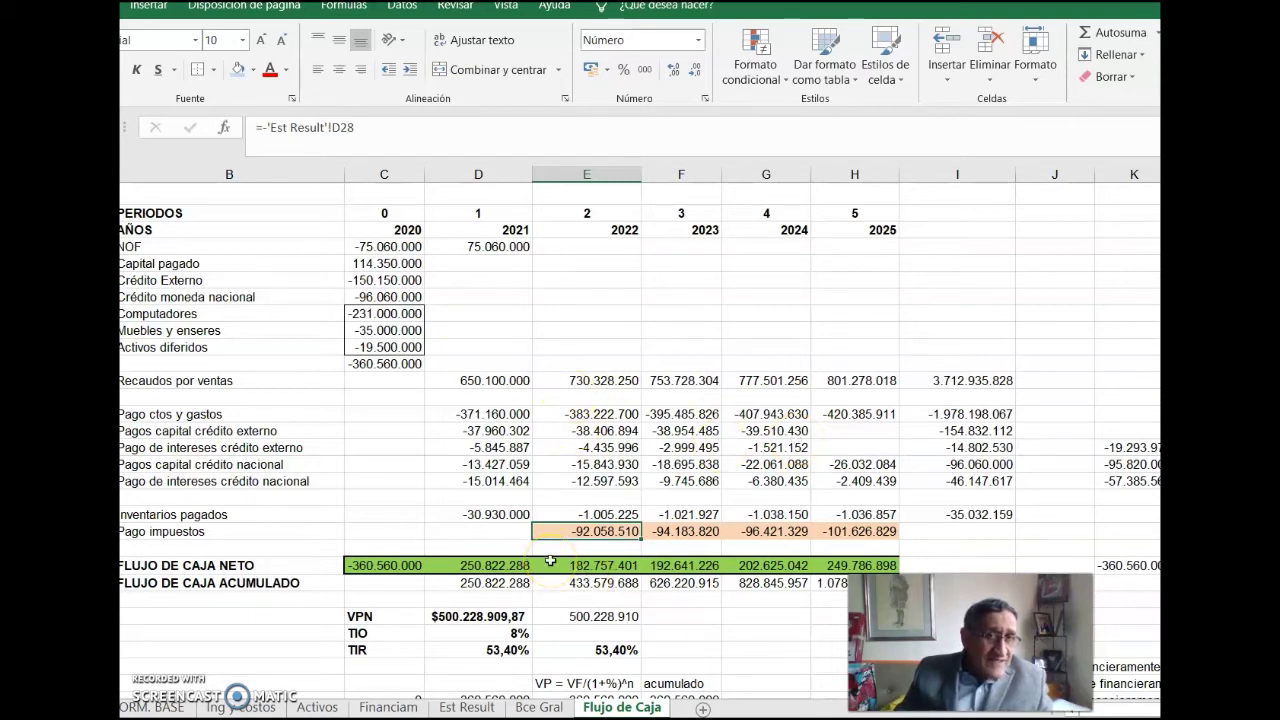
click(481, 567)
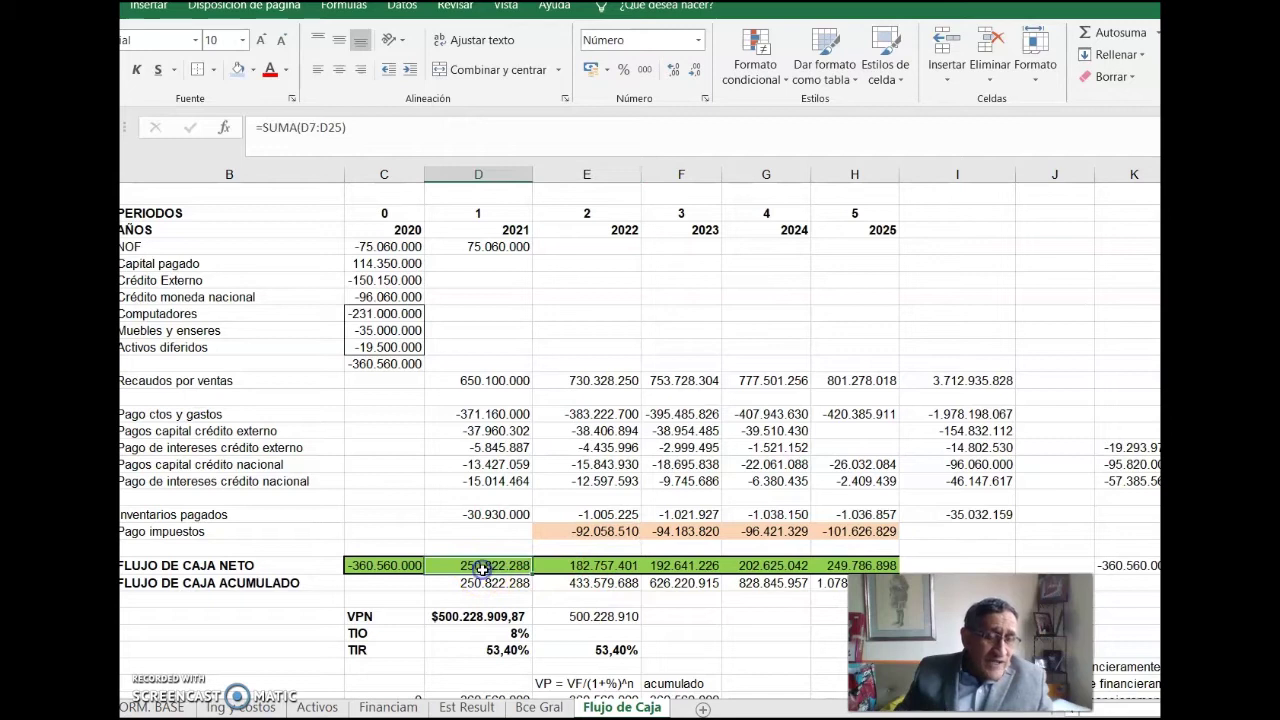
scroll(682, 406, up, 1)
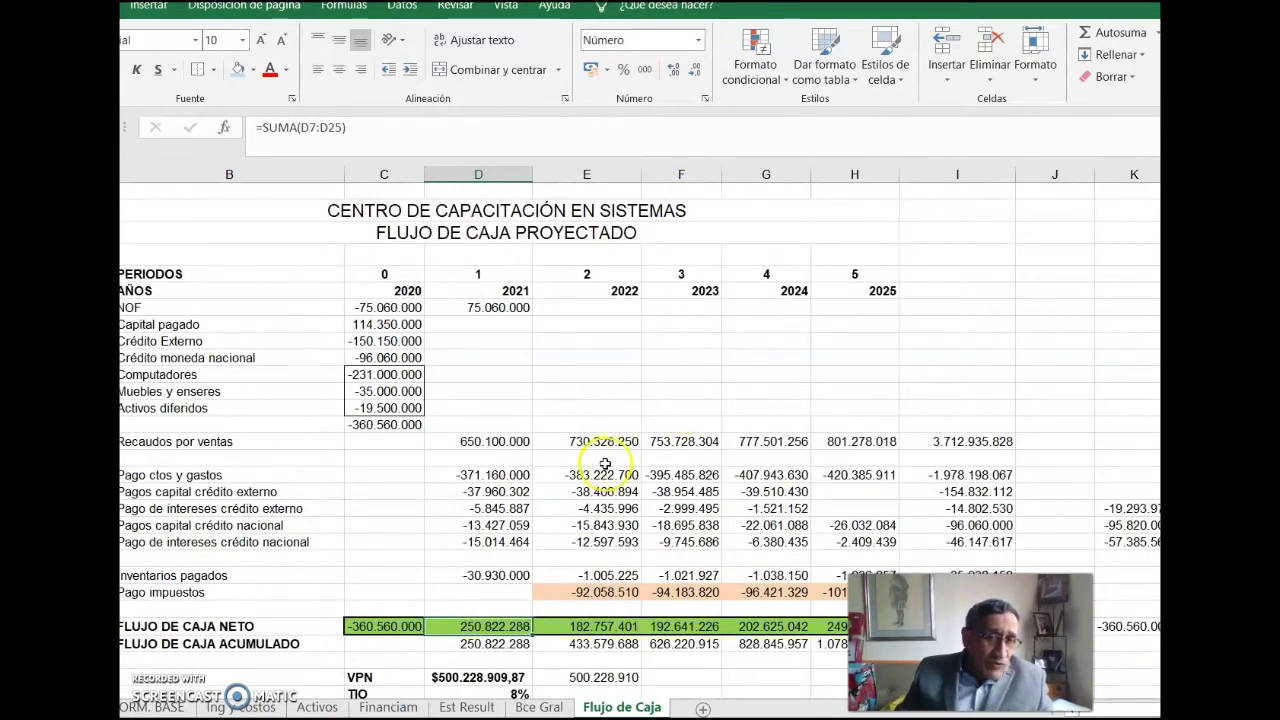
scroll(610, 470, down, 1)
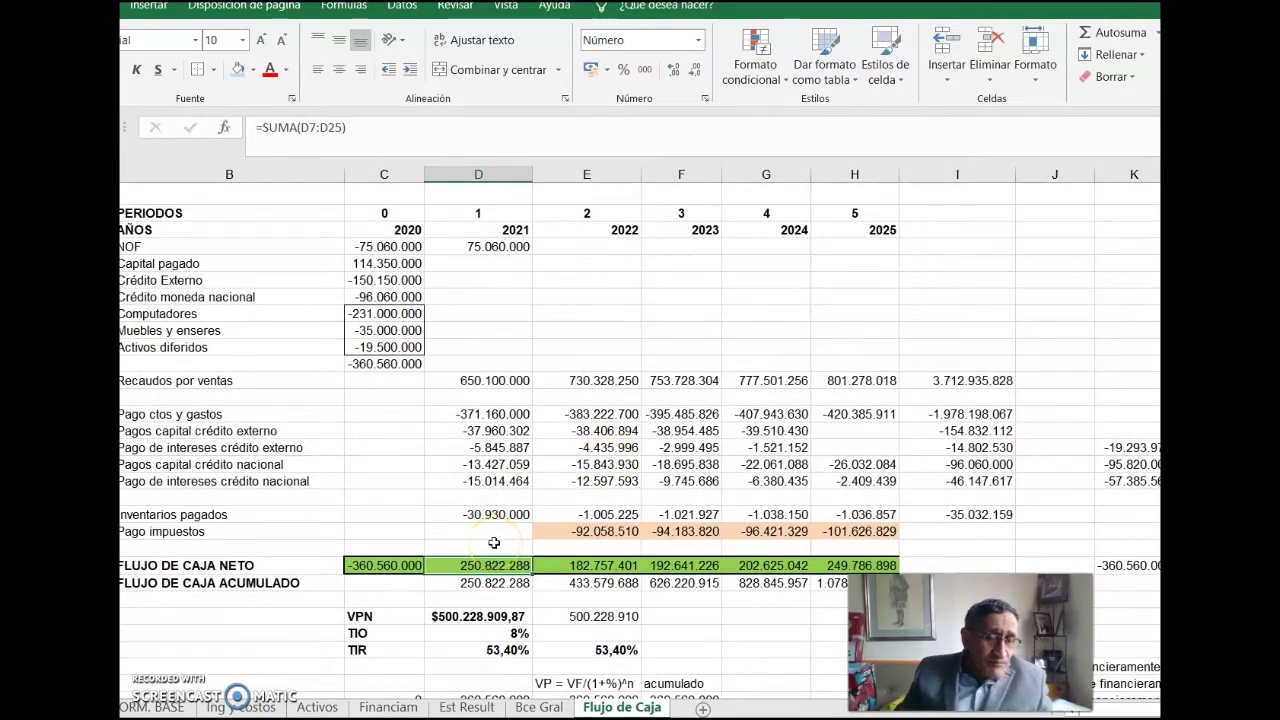
click(485, 585)
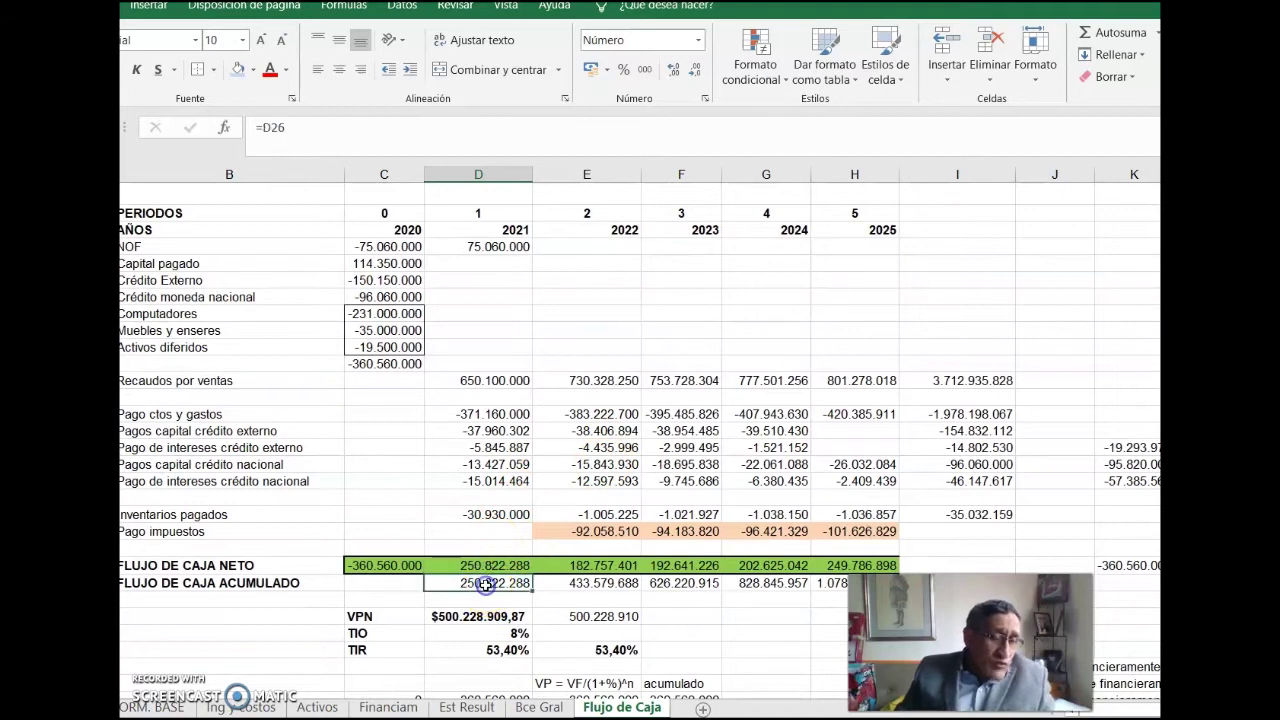
click(534, 707)
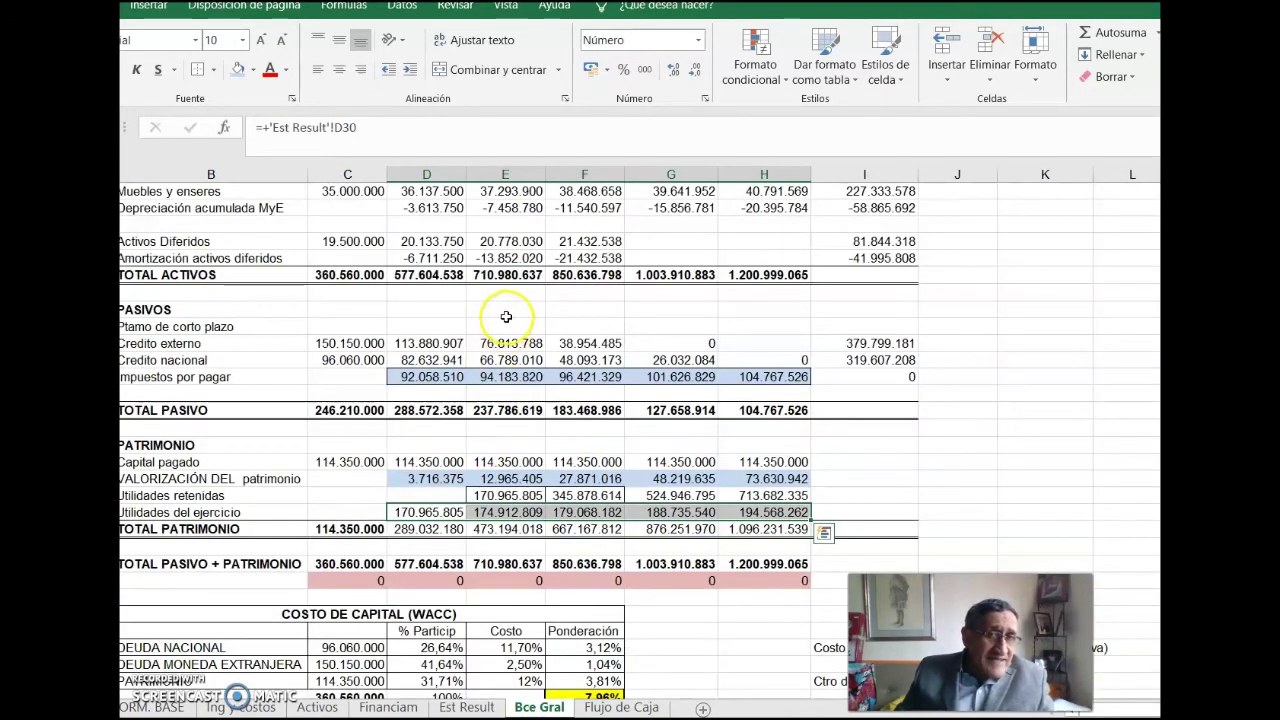
On Bce Gral, read the 2021 Caja y Bancos link, the 2021 zero check and the 2022 equity valuation.
scroll(583, 285, up, 4)
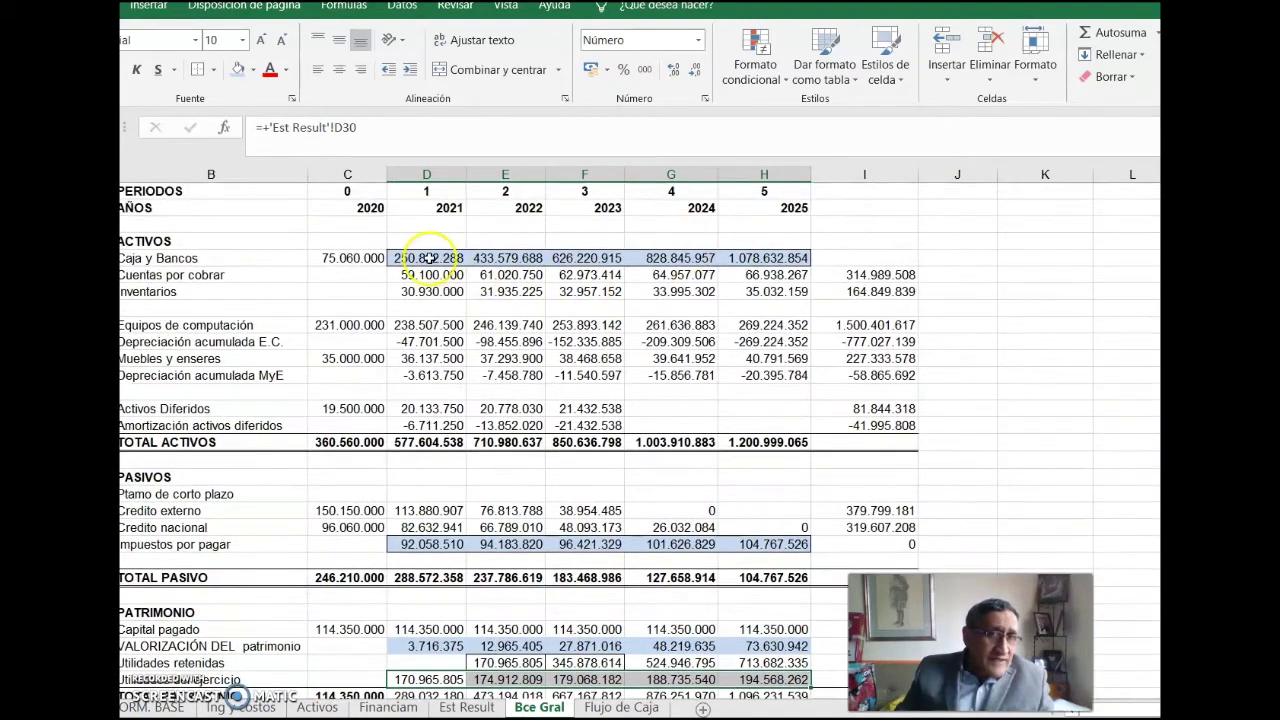
click(428, 258)
scroll(450, 415, down, 2)
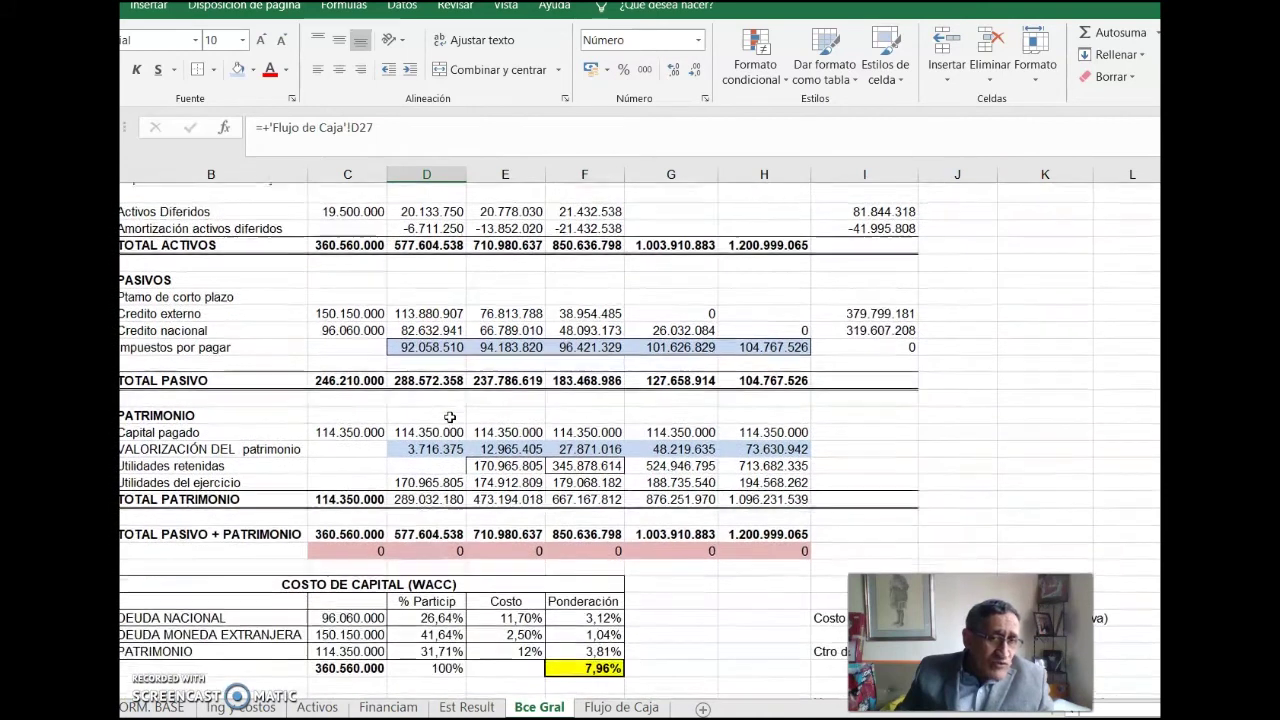
click(422, 546)
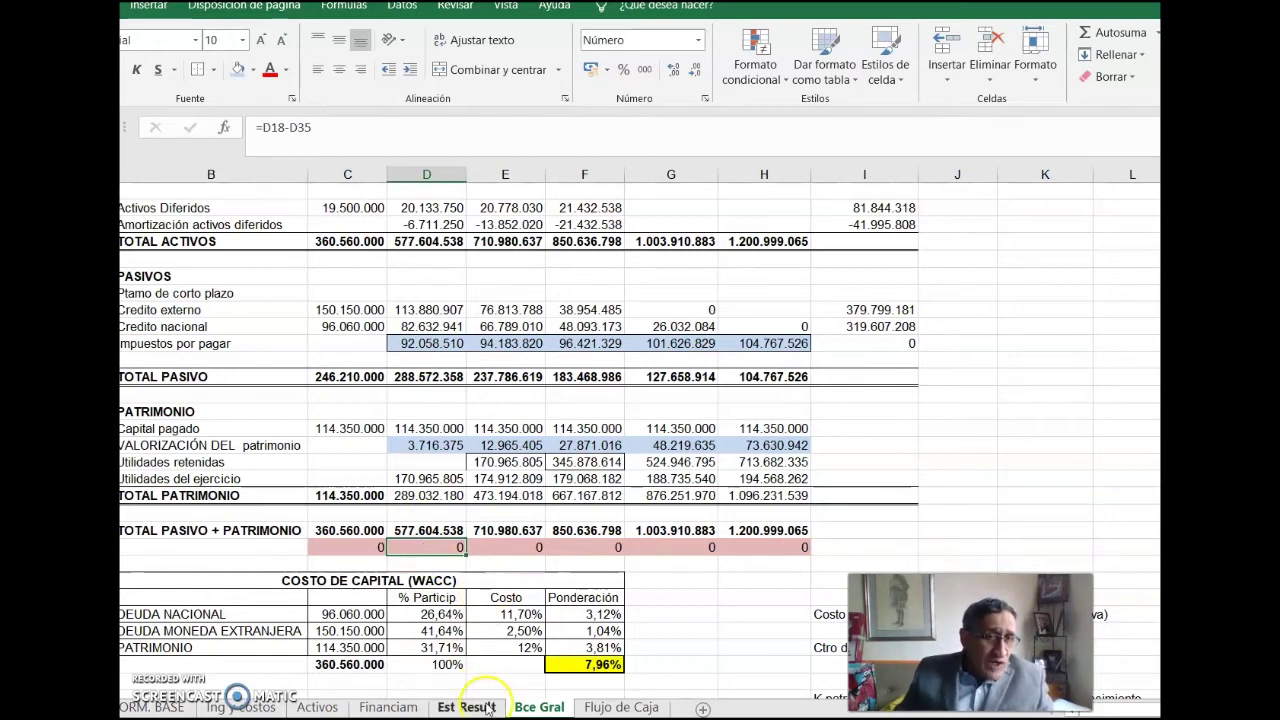
click(522, 446)
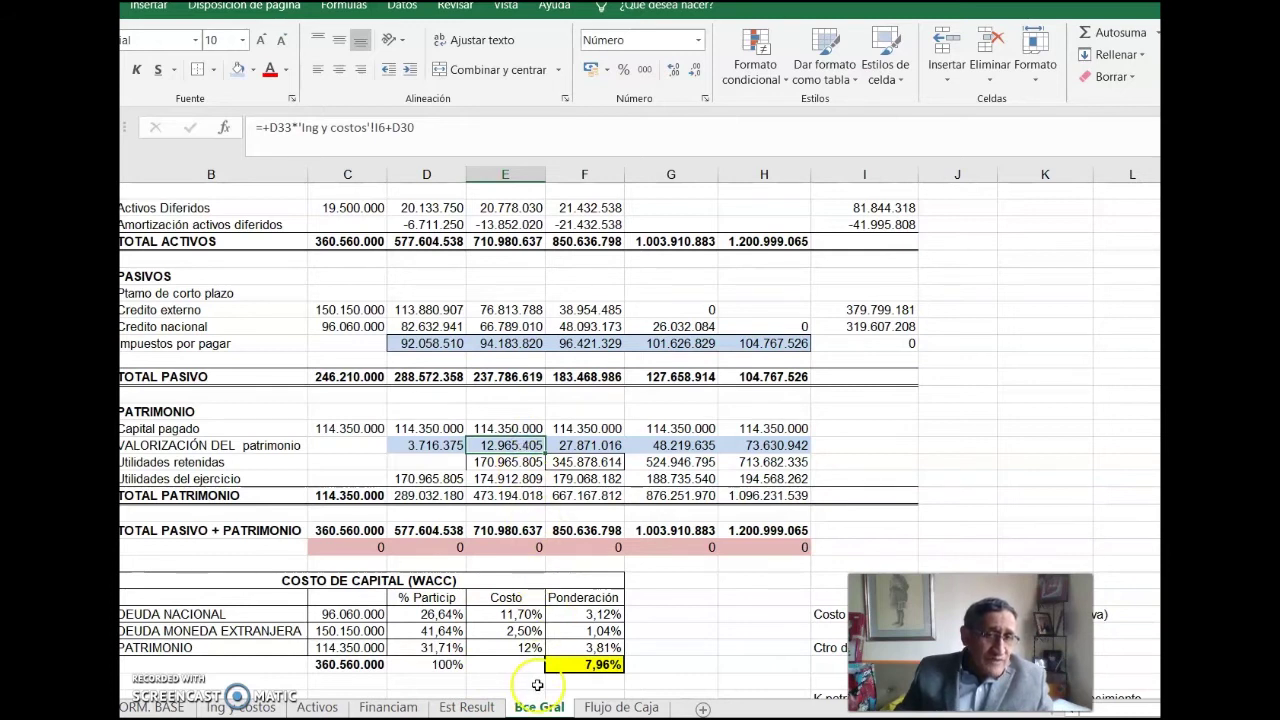
Compare Est Result's 2022 Valorización Patrimonio with Bce Gral's equity valuation and 2022 Utilidades retenidas formulas.
click(474, 708)
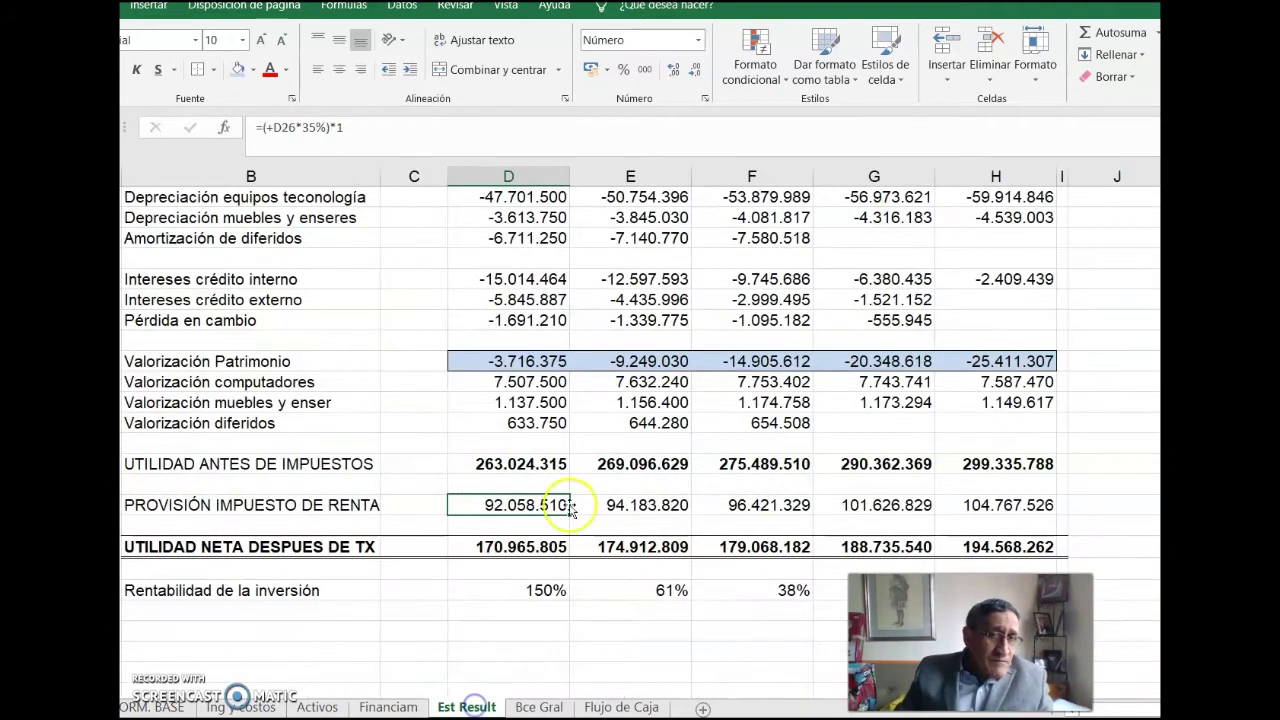
click(630, 362)
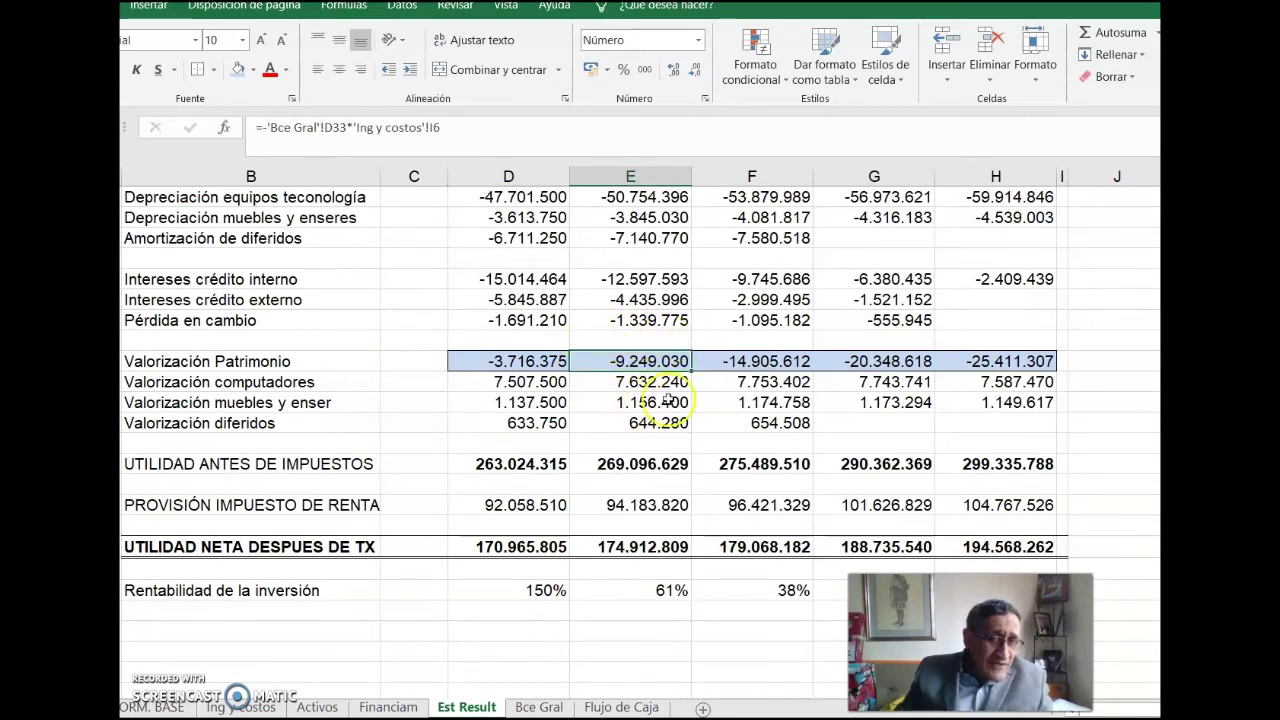
click(526, 708)
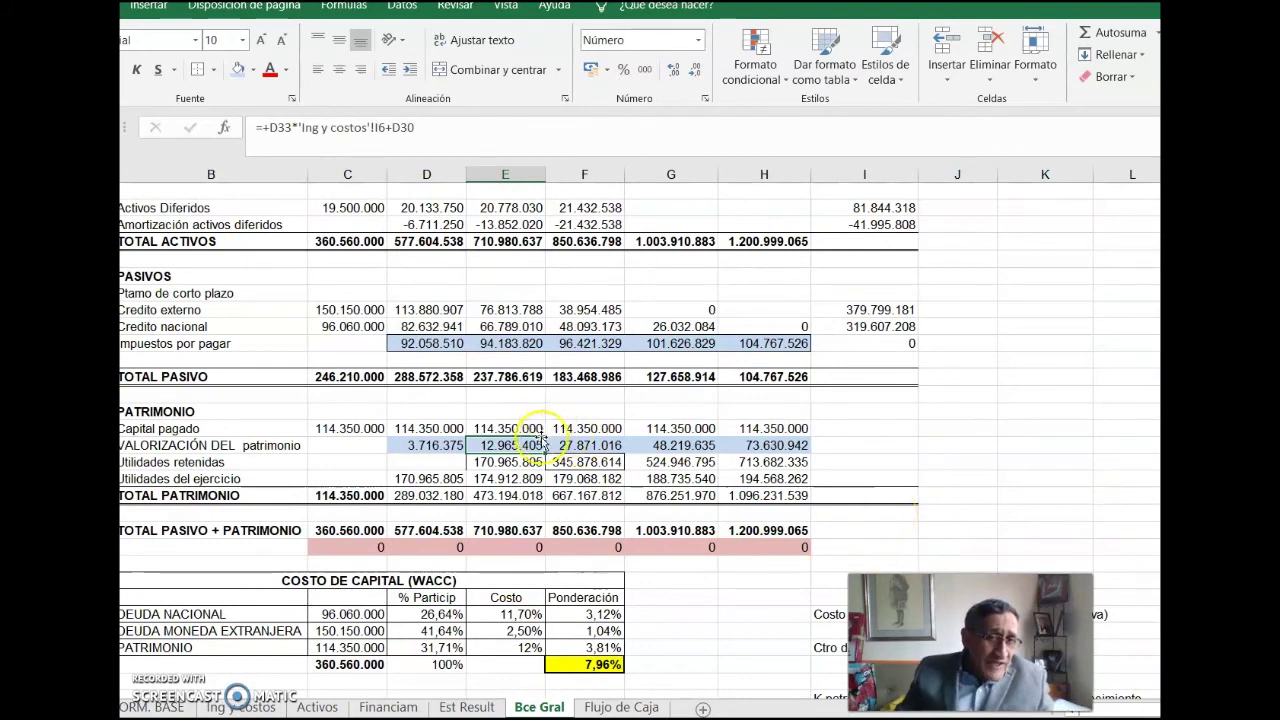
click(413, 443)
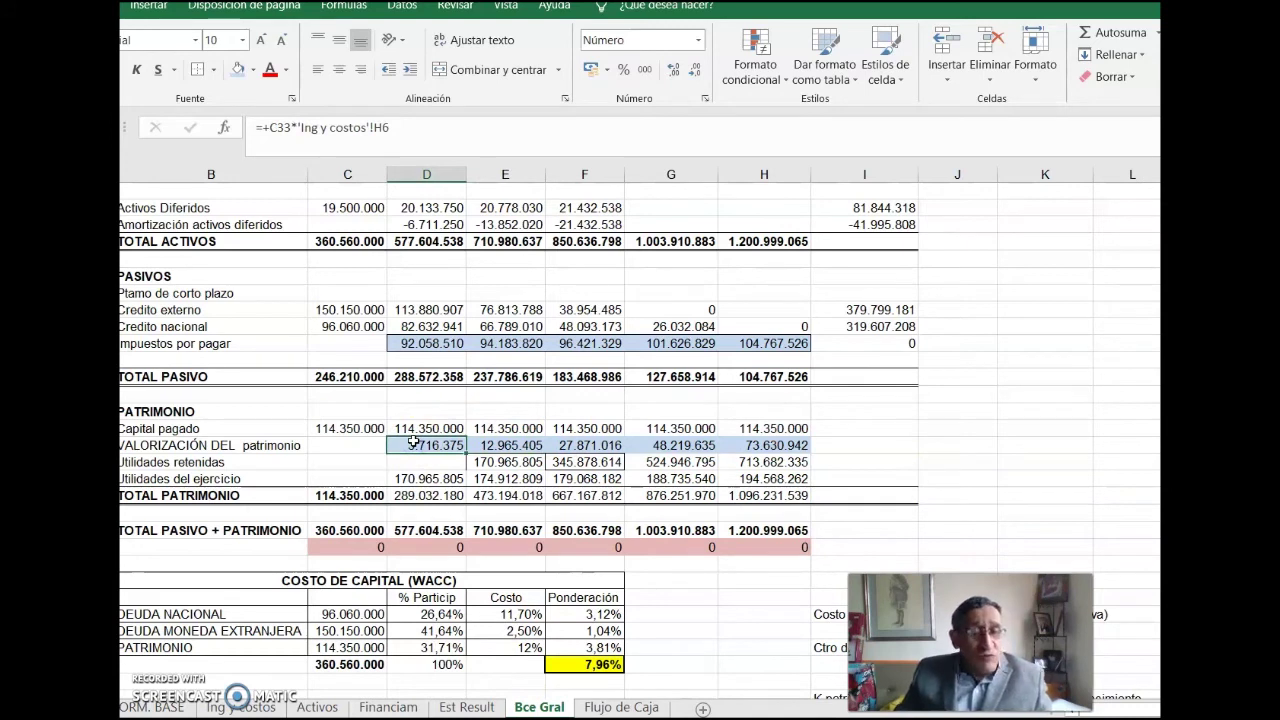
click(505, 461)
scroll(505, 460, down, 2)
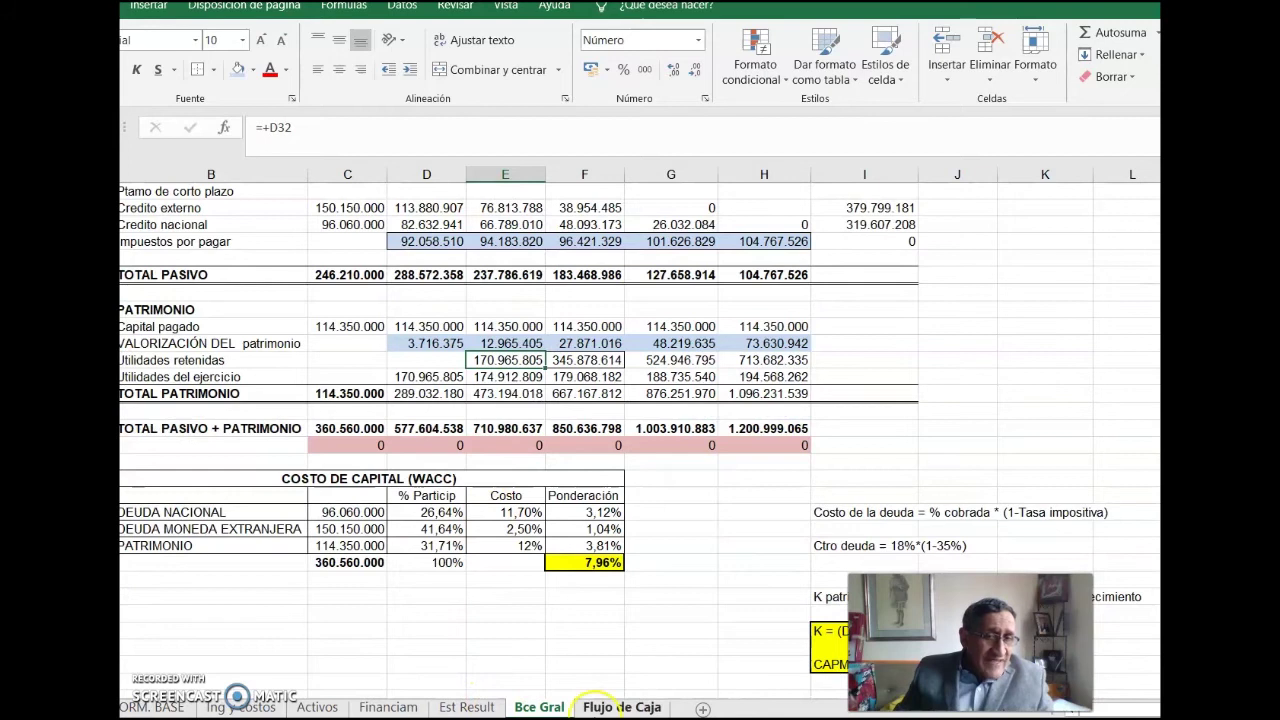
click(598, 708)
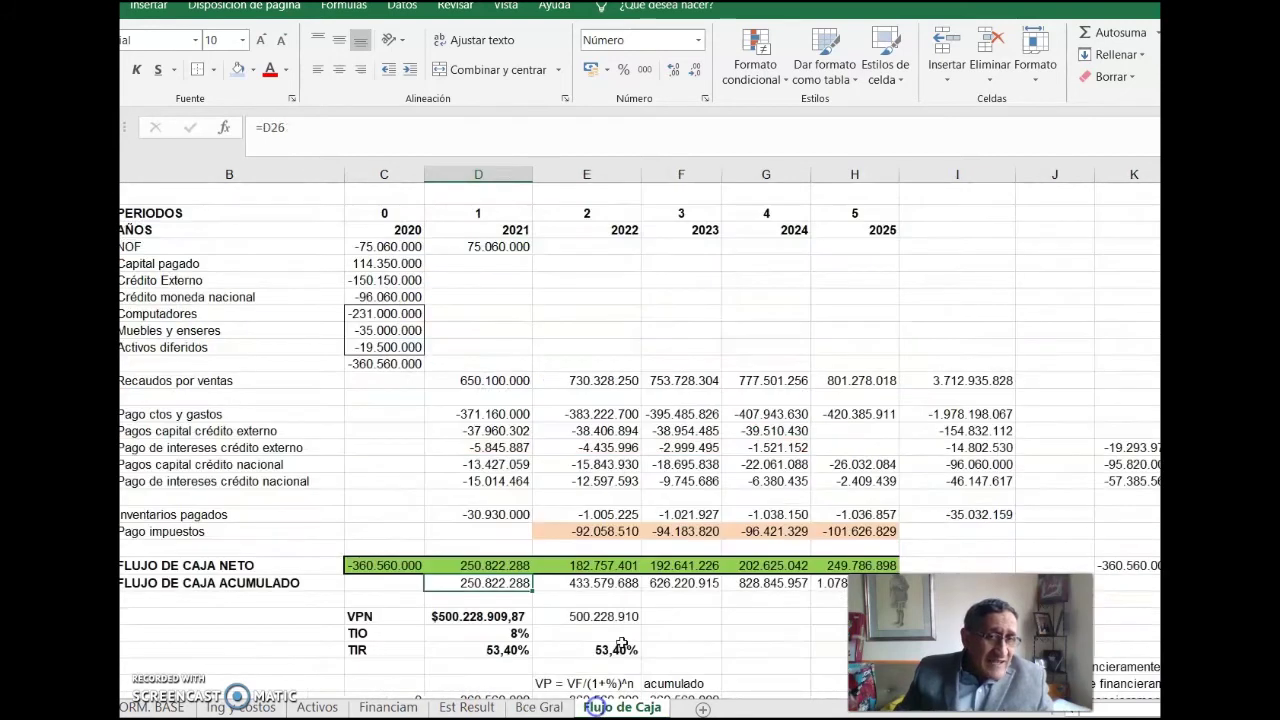
Trace the 2022 net cash flow, Utilidades del ejercicio, Impuestos por pagar and Pago impuestos links.
click(591, 566)
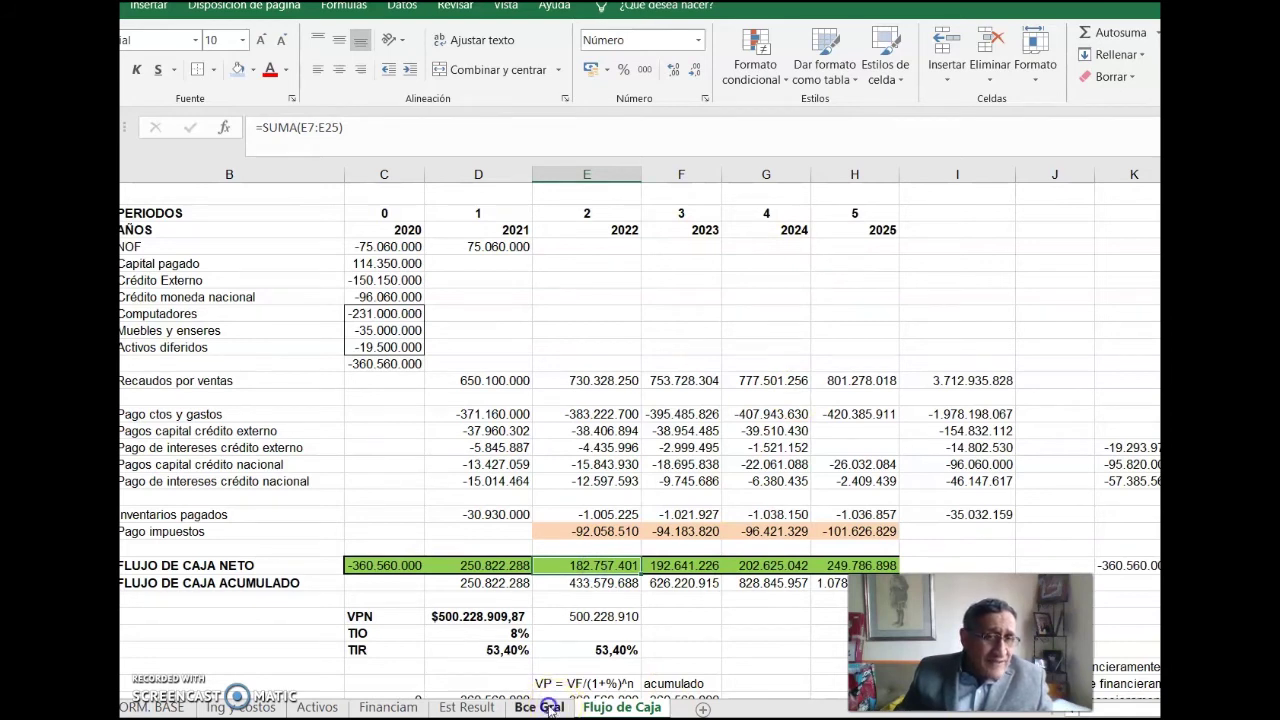
click(549, 710)
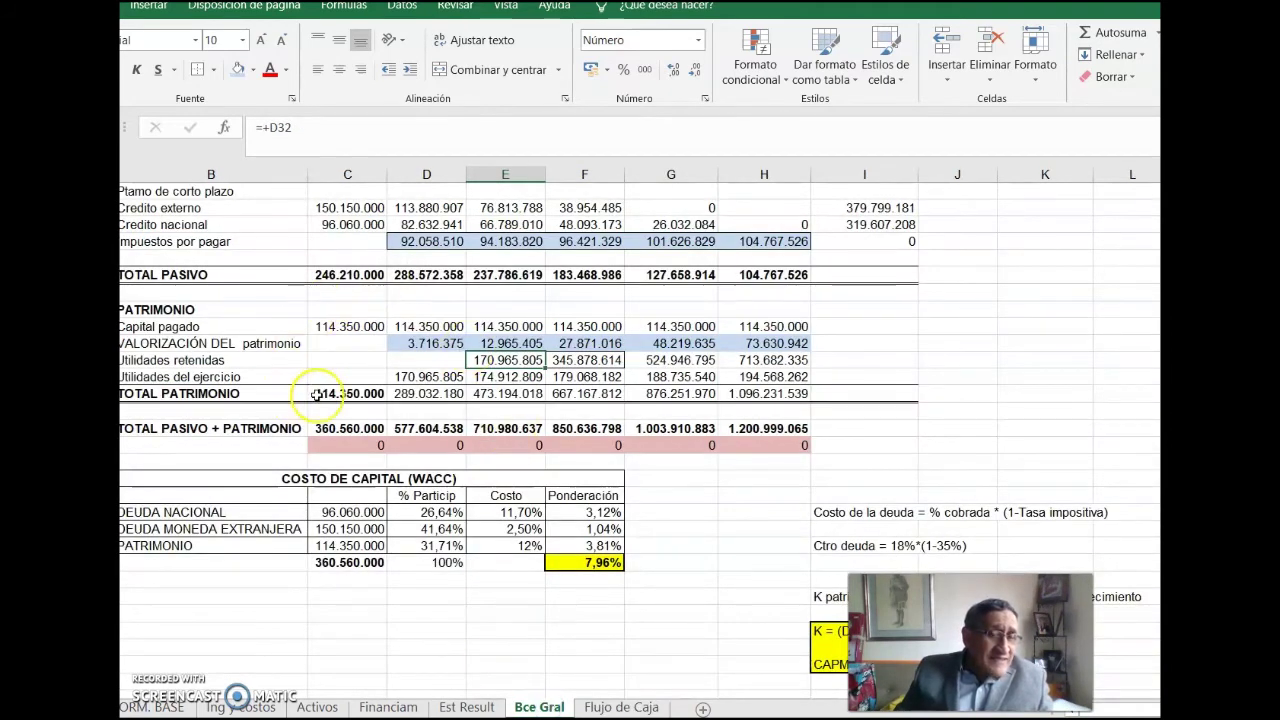
click(490, 377)
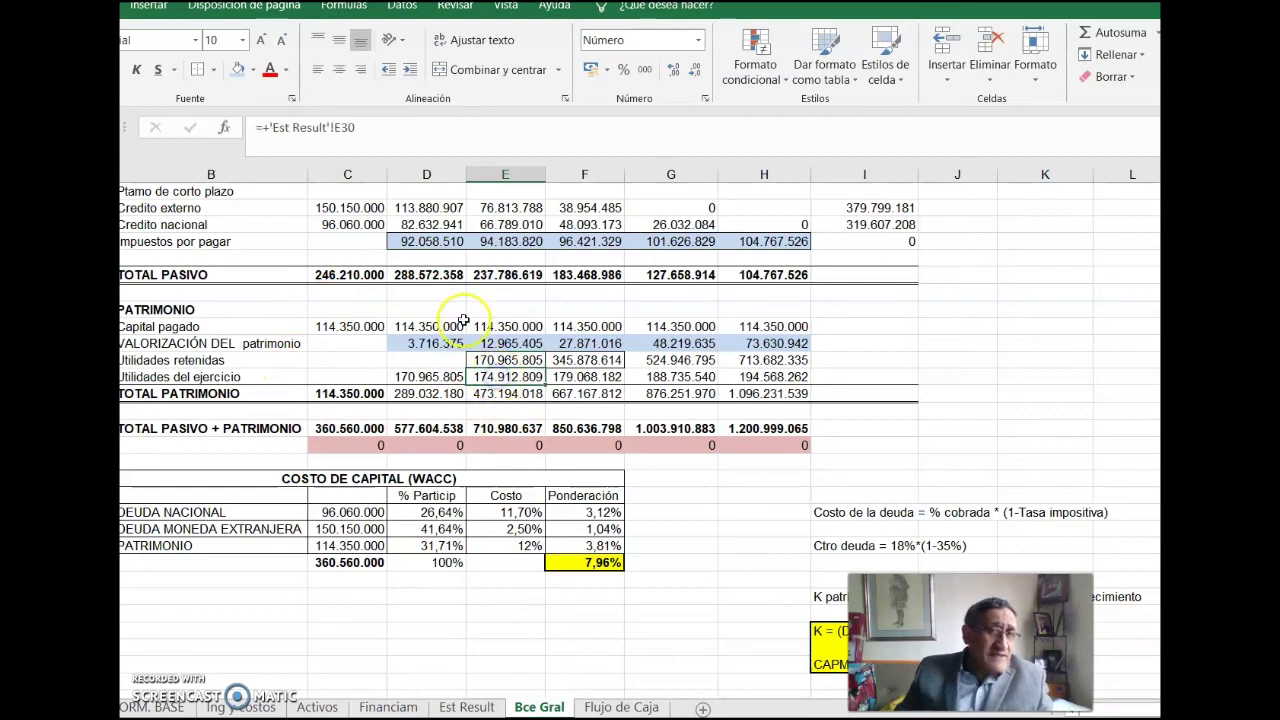
scroll(463, 320, up, 1)
click(503, 296)
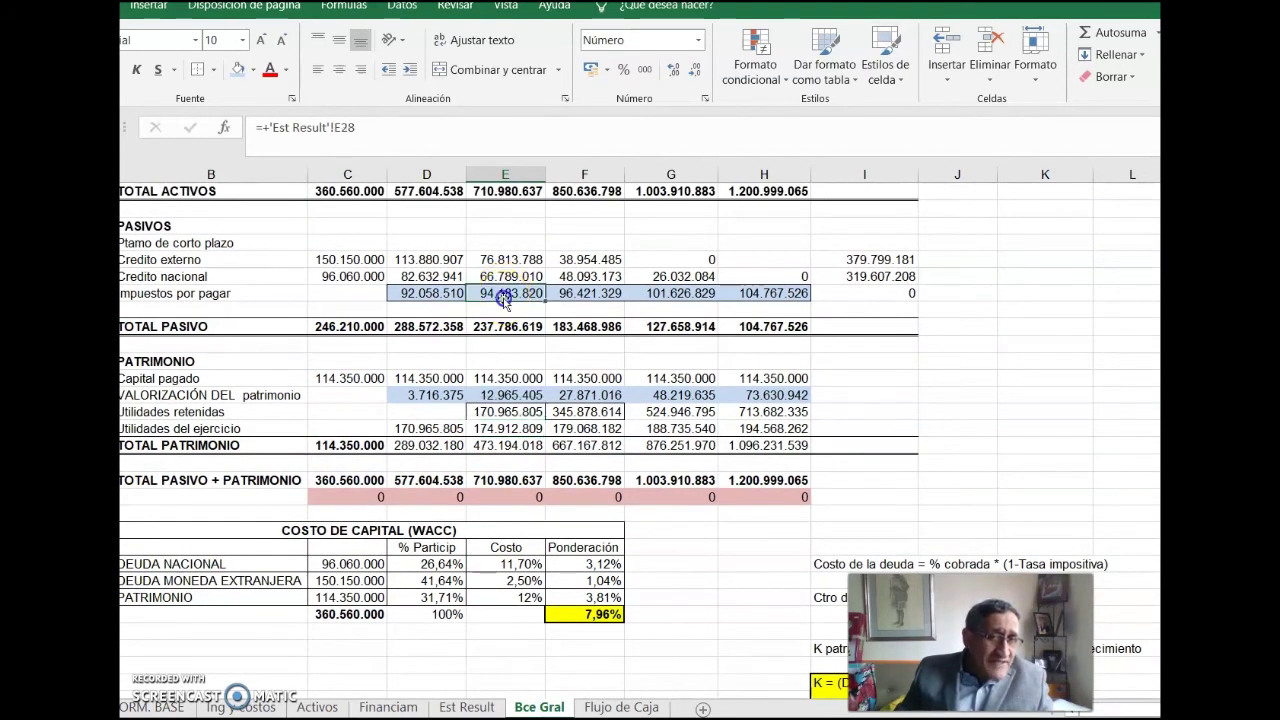
click(615, 707)
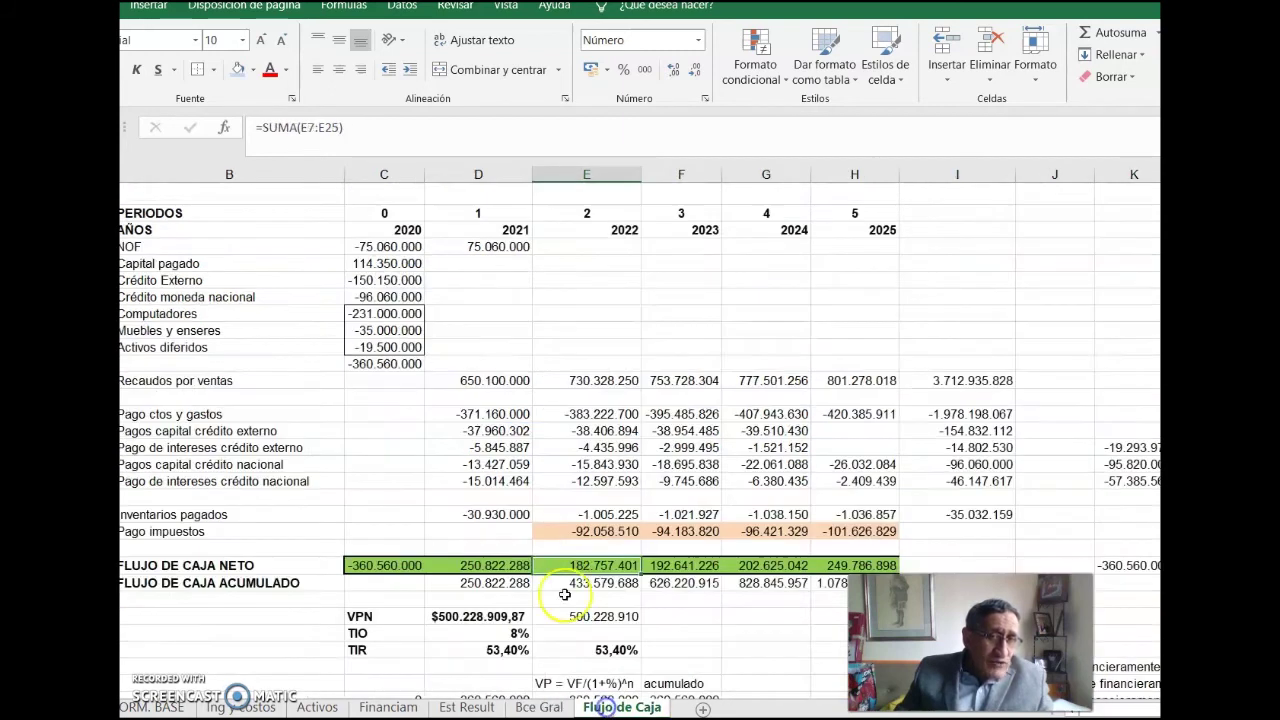
click(672, 531)
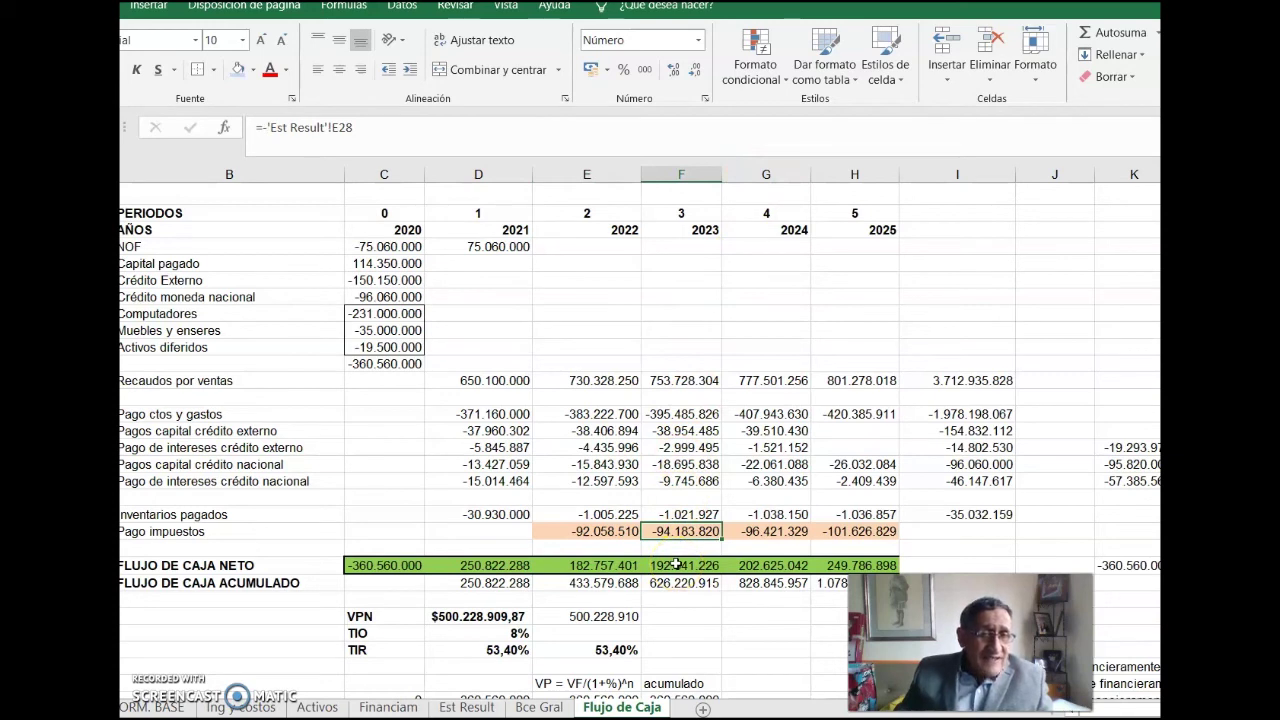
click(590, 583)
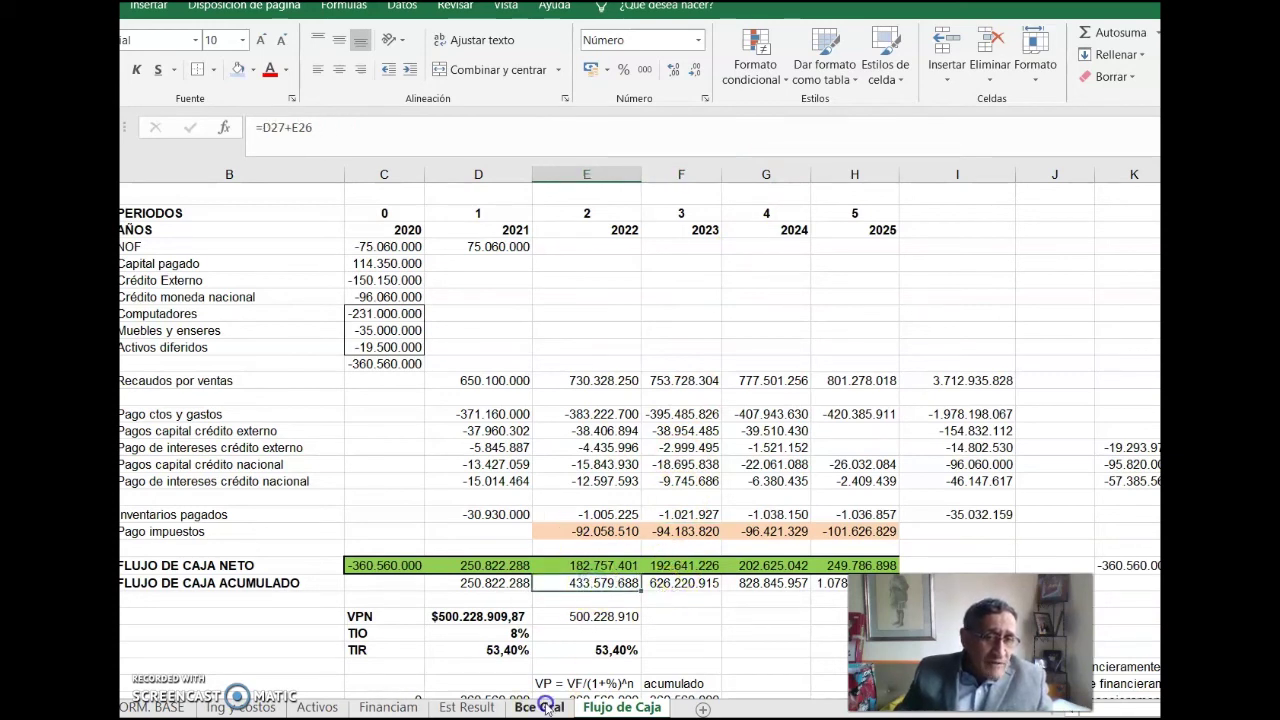
Confirm Bce Gral's 2022 Caja y Bancos link and the zero check =E18-E35 returning 0.
click(538, 707)
scroll(563, 289, up, 5)
scroll(563, 289, up, 3)
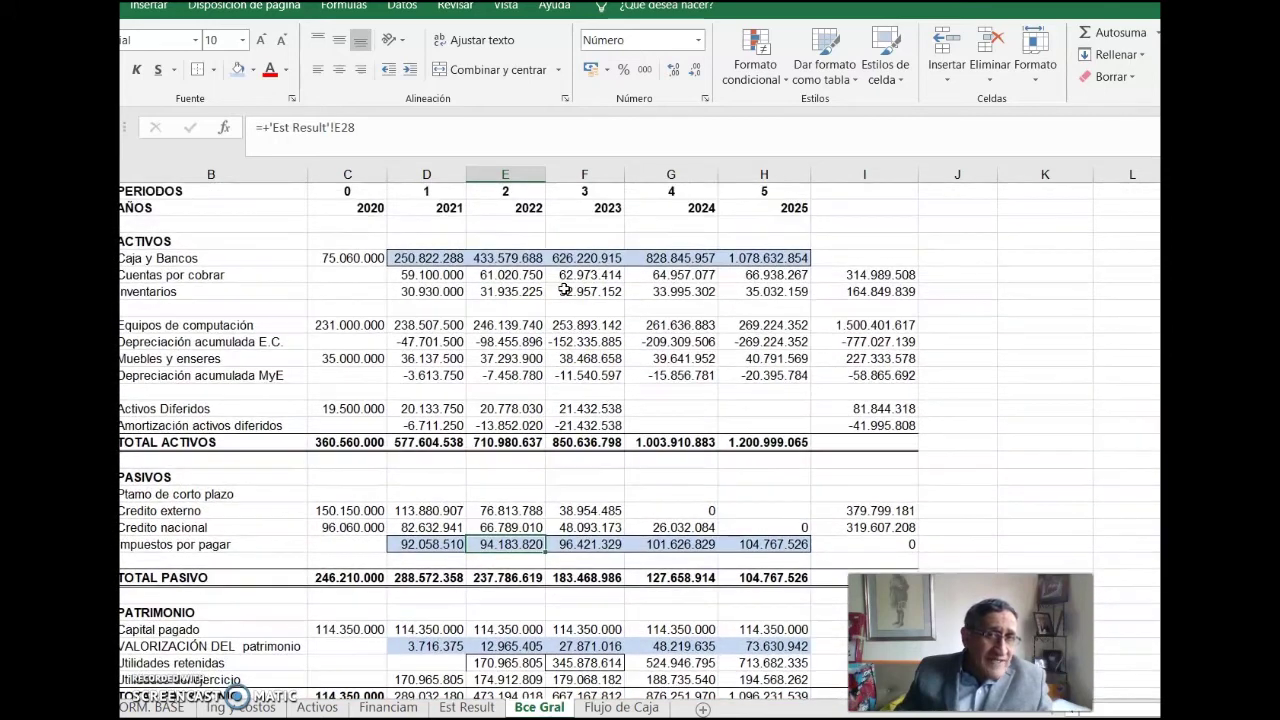
click(500, 252)
scroll(537, 406, down, 1)
scroll(514, 434, down, 1)
scroll(527, 437, up, 1)
scroll(527, 438, down, 3)
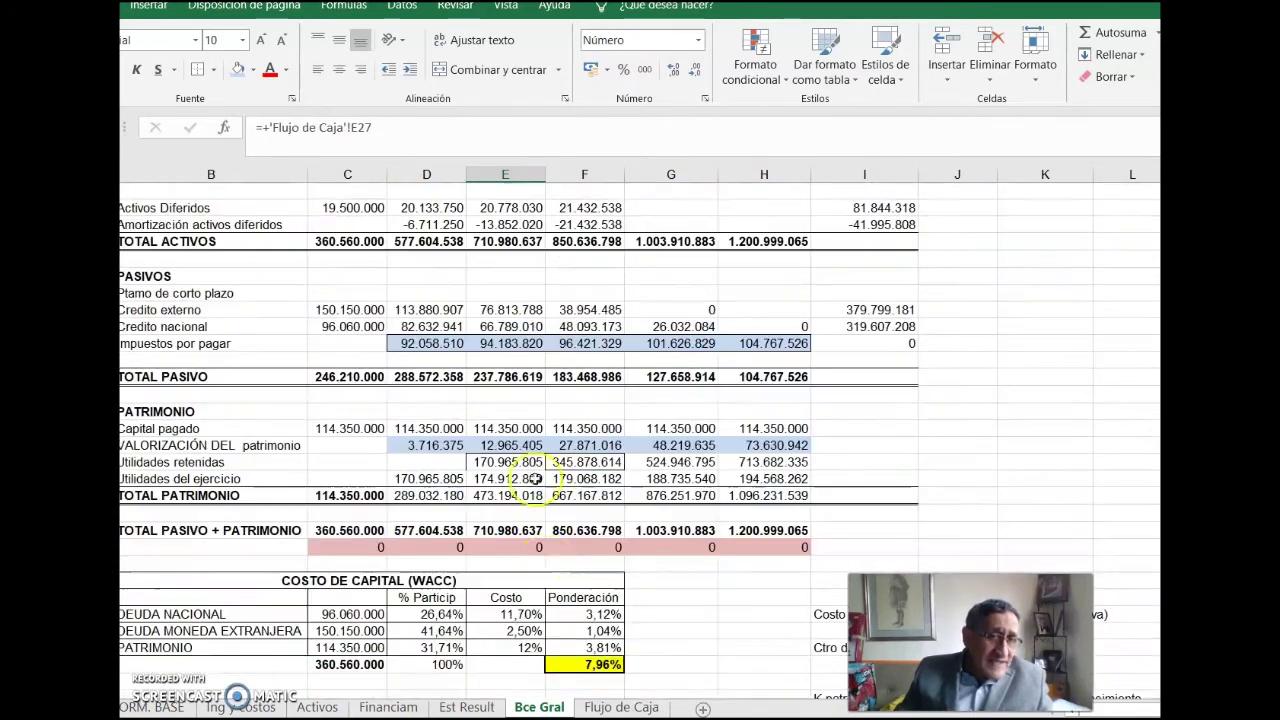
click(516, 545)
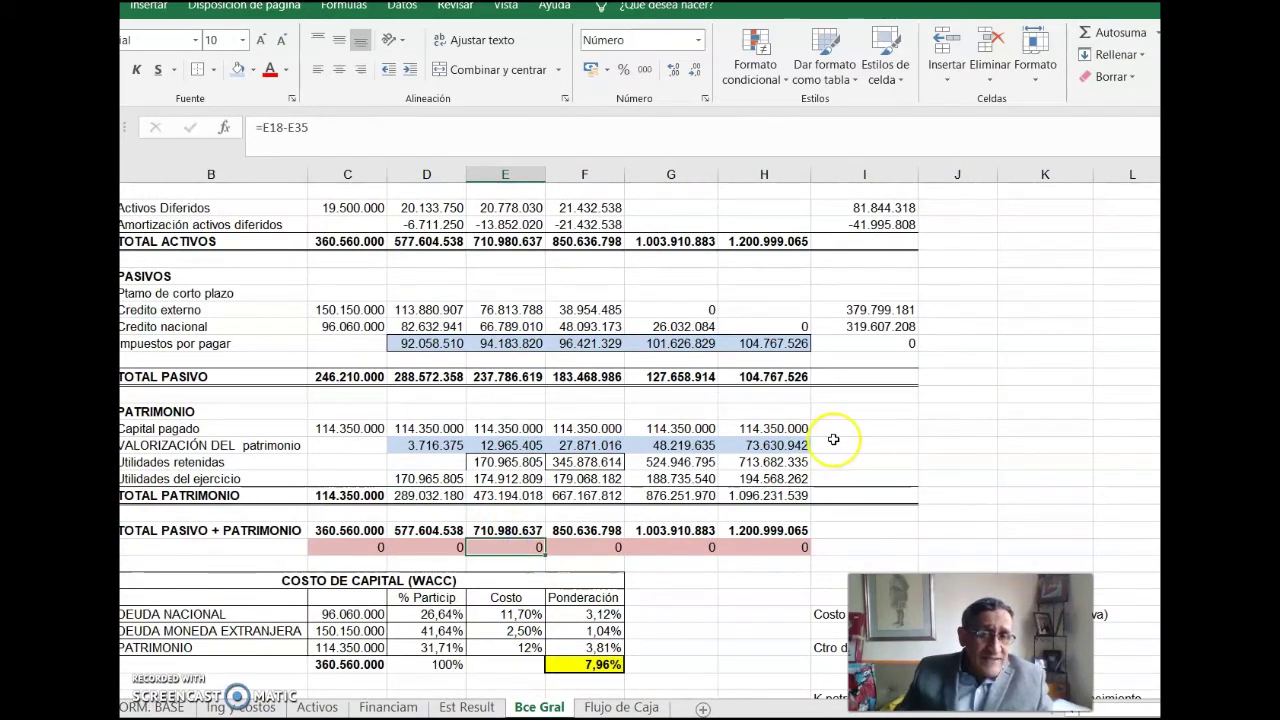
scroll(903, 363, down, 1)
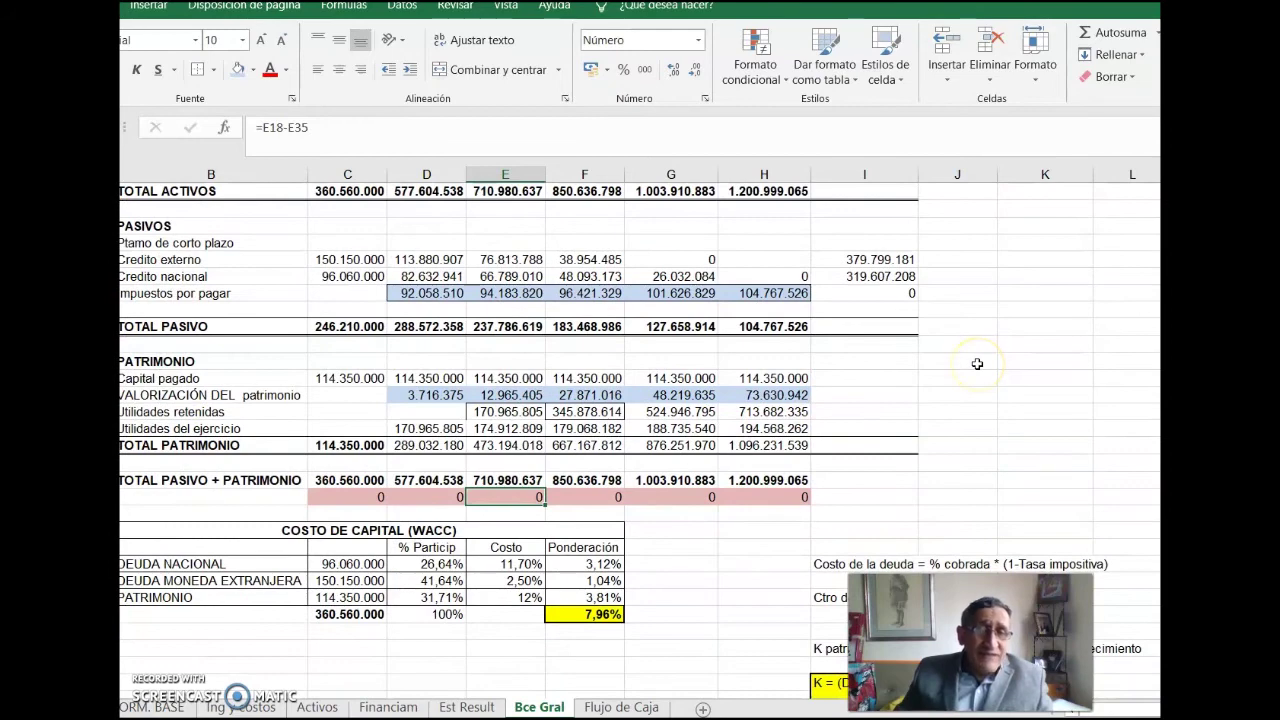
scroll(977, 364, up, 1)
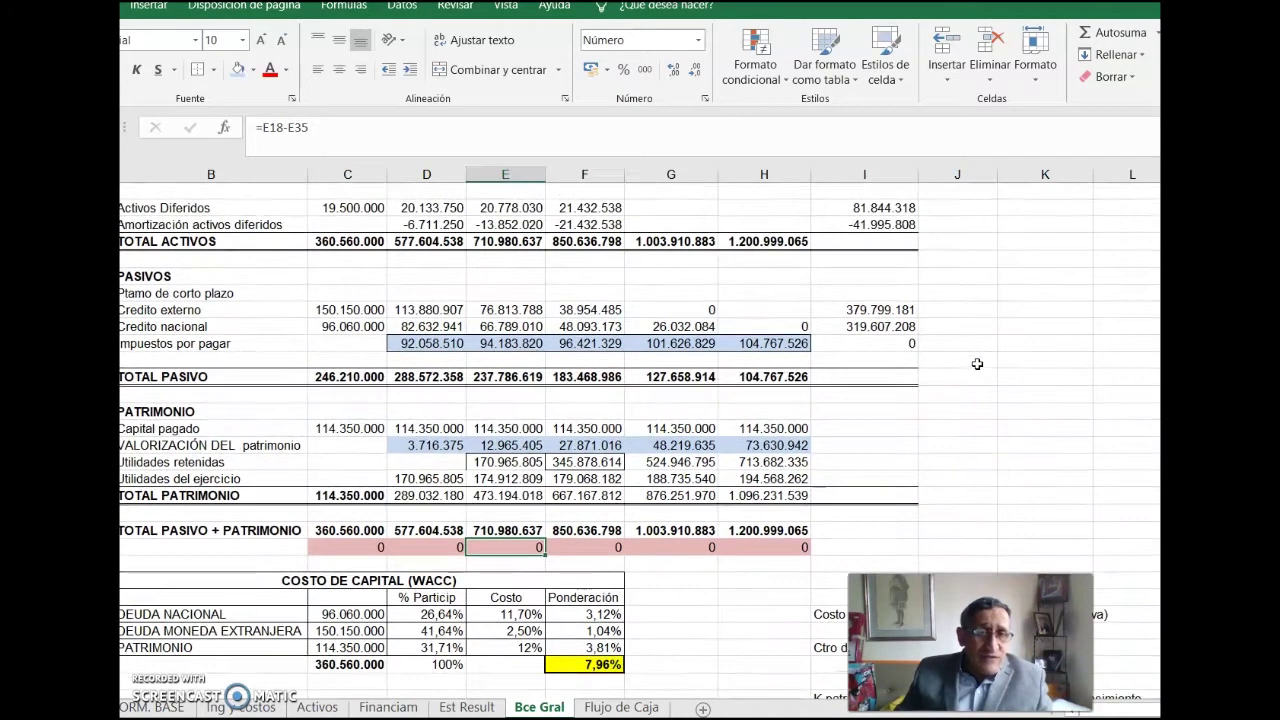
scroll(977, 364, up, 2)
Copy the 2020–2025 FLUJO DE CAJA NETO values (columns C:H) on Flujo de Caja.
scroll(977, 364, up, 2)
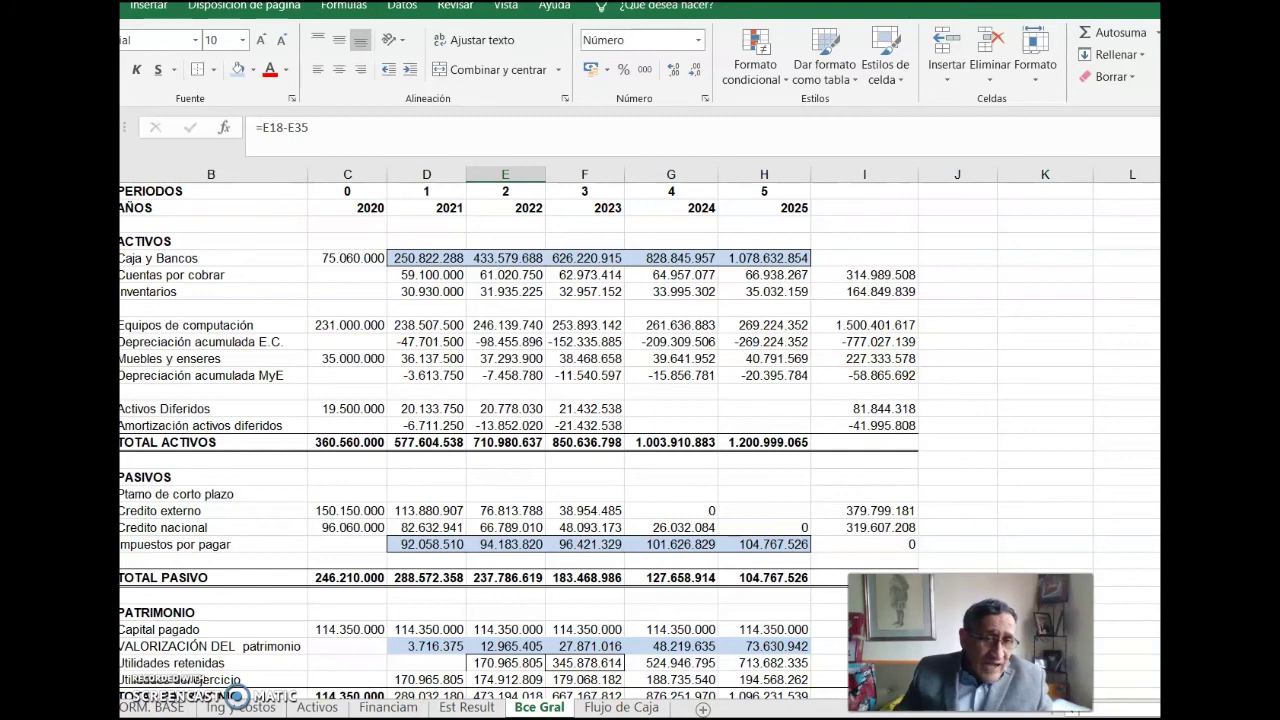
click(617, 709)
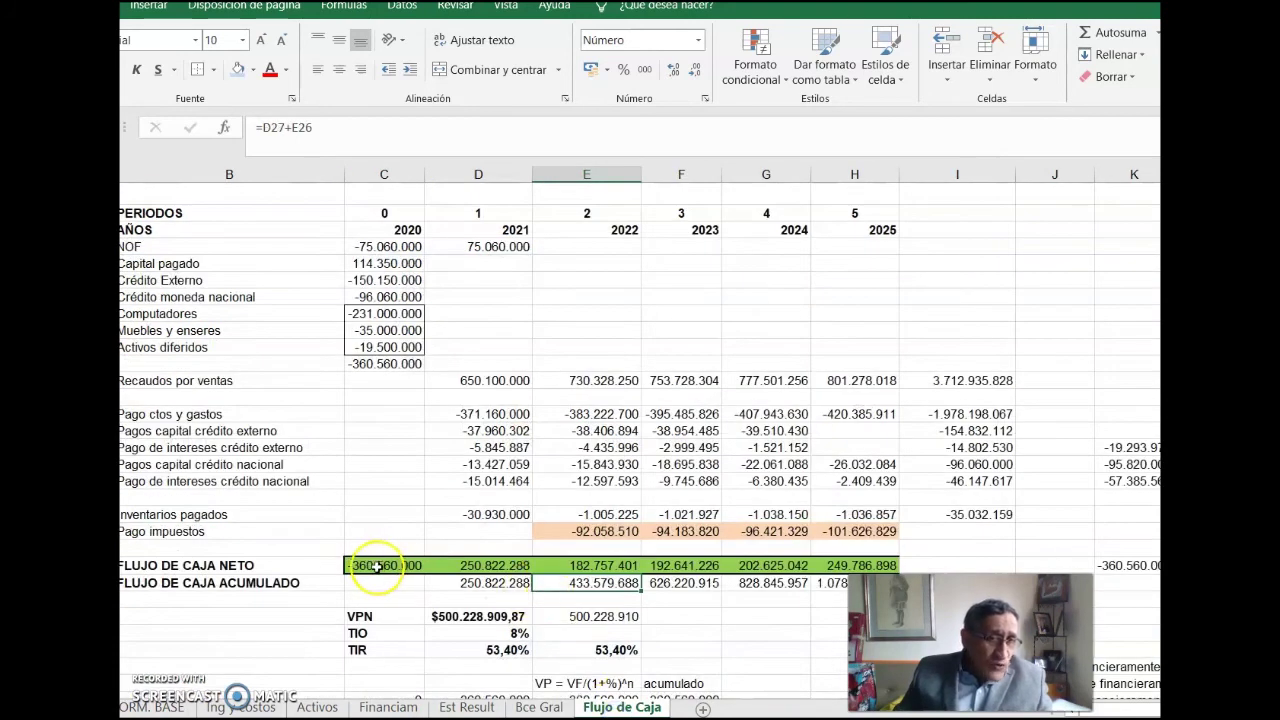
drag(378, 565, 813, 568)
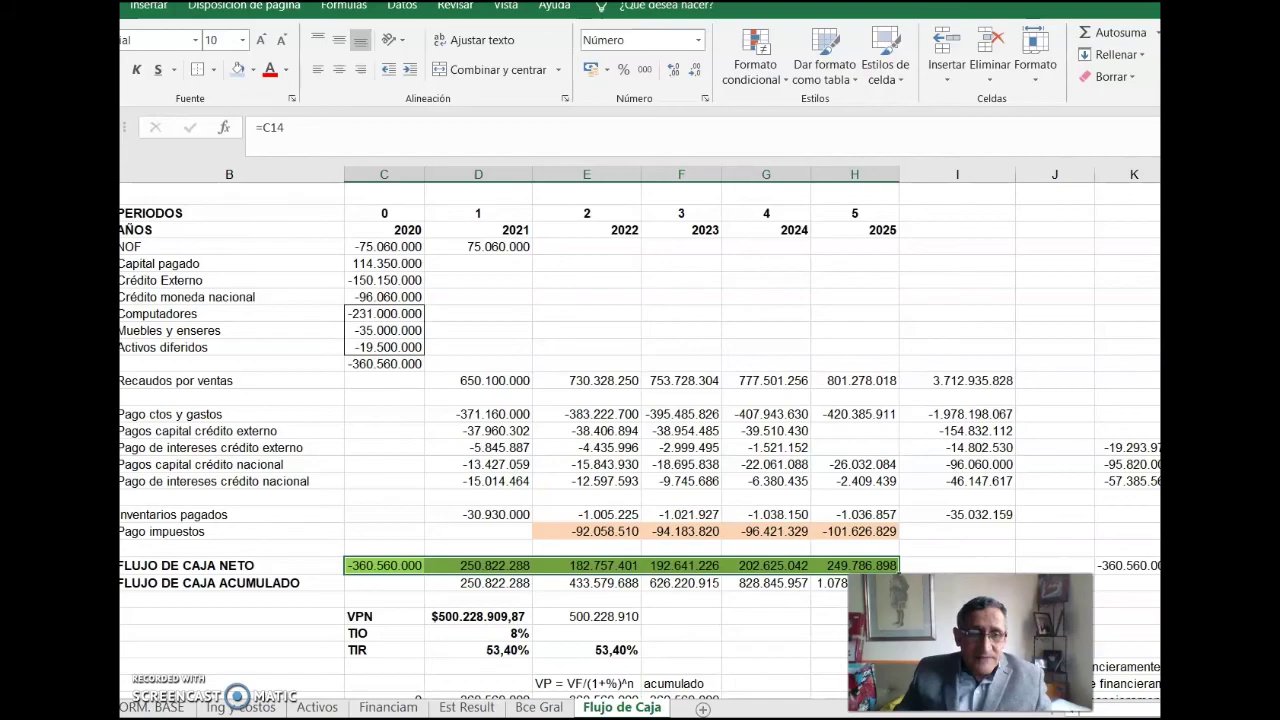
key(ctrl+c)
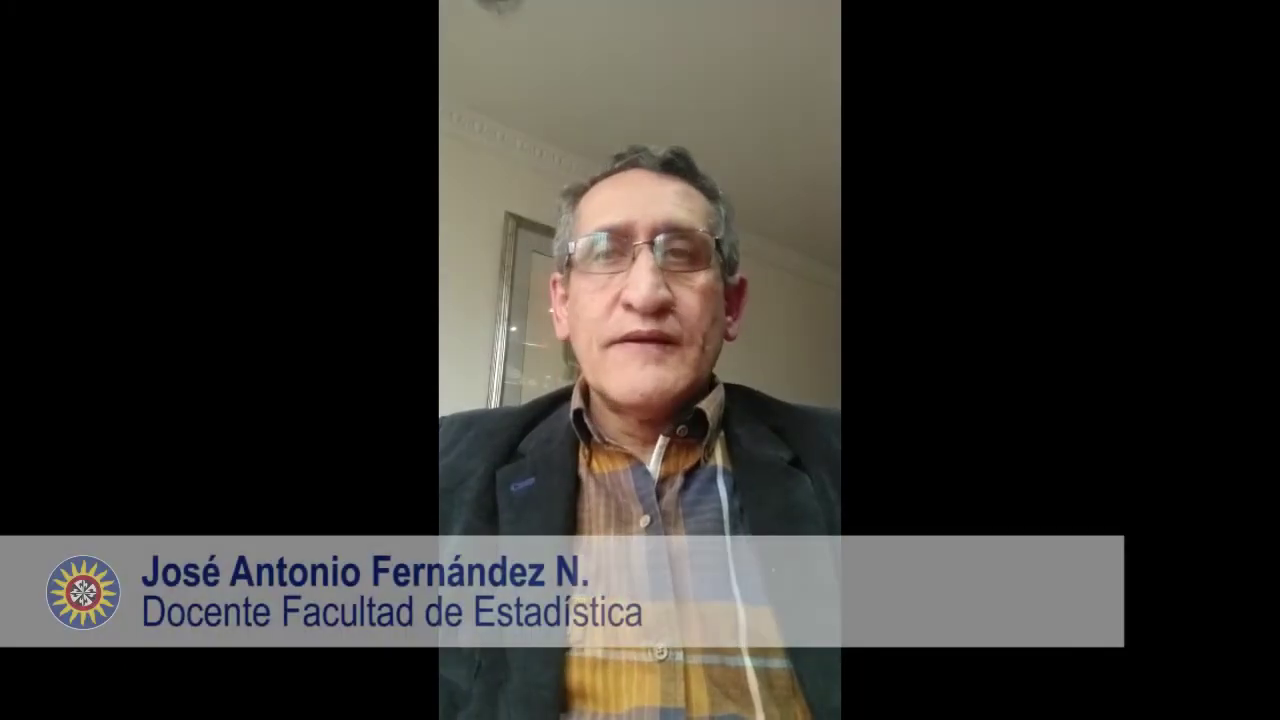